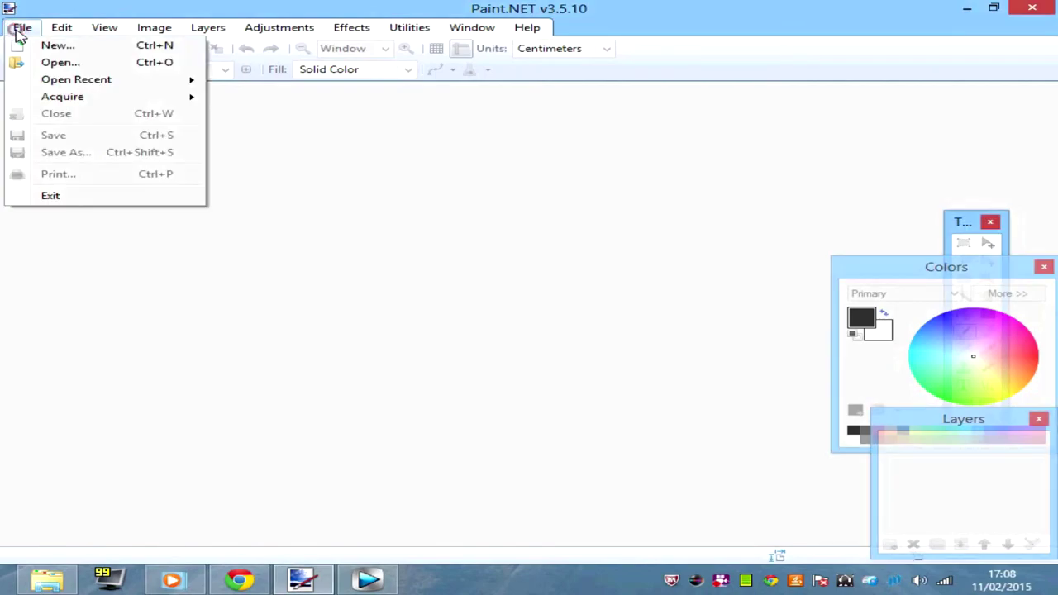
Start a new 2500×2500 blank image in Paint.NET
{"action": "left_click", "coordinate": [37, 52]}
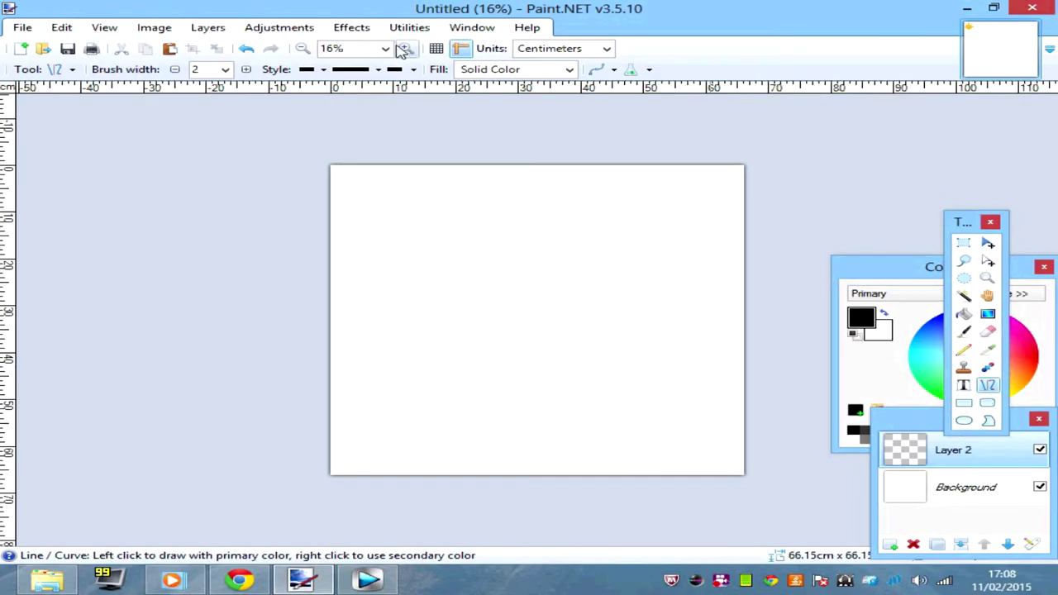
Draw a thick-outlined round eye with two small highlight circles inside it
{"action": "left_click", "coordinate": [405, 49]}
{"action": "left_click", "coordinate": [964, 420]}
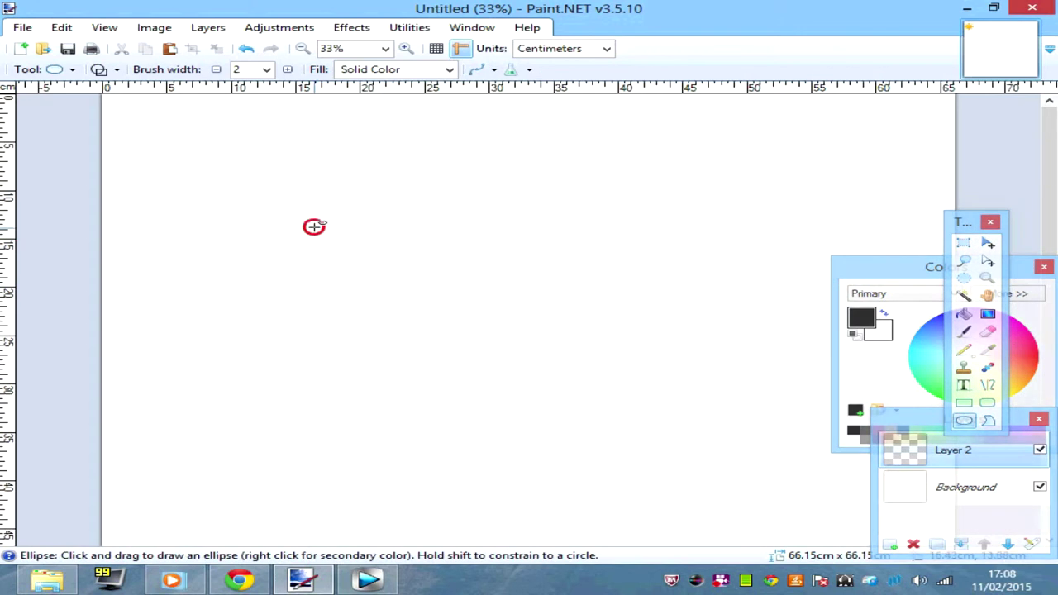
{"action": "left_click_drag", "start_coordinate": [314, 226], "coordinate": [417, 314]}
{"action": "left_click", "coordinate": [246, 48]}
{"action": "left_click", "coordinate": [287, 70]}
{"action": "left_click_drag", "start_coordinate": [293, 182], "coordinate": [418, 289]}
{"action": "key", "text": "ctrl+plus"}
{"action": "key", "text": "ctrl+plus"}
{"action": "left_click_drag", "start_coordinate": [120, 269], "coordinate": [179, 314]}
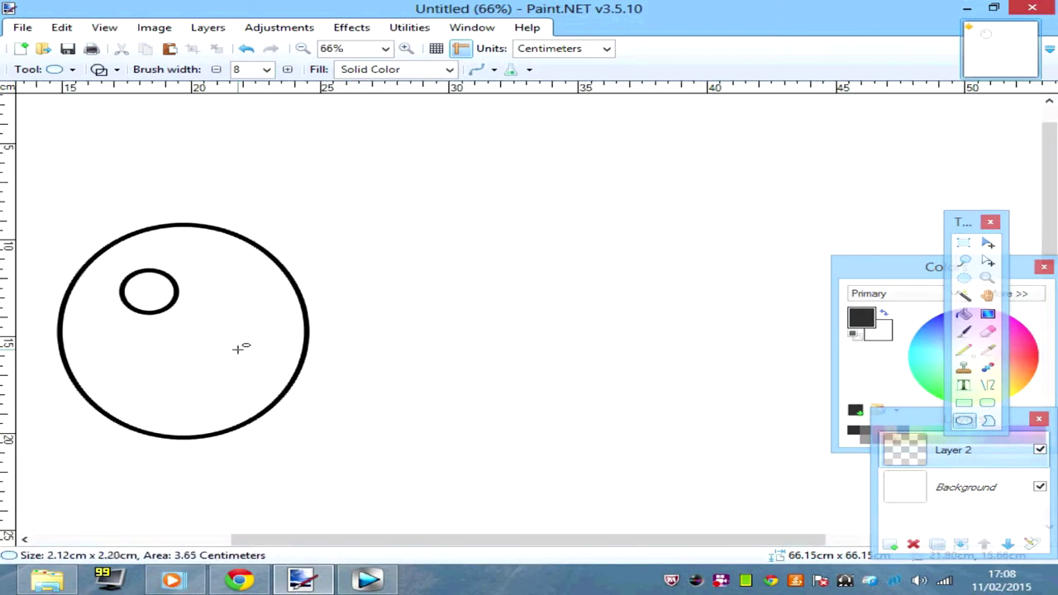
{"action": "mouse_move", "coordinate": [238, 349]}
{"action": "left_mouse_down"}
{"action": "mouse_move", "coordinate": [180, 369]}
{"action": "mouse_move", "coordinate": [210, 342]}
{"action": "left_mouse_up"}
Fill the eye black around the white highlights and duplicate its layer
{"action": "left_click", "coordinate": [963, 315]}
{"action": "left_click", "coordinate": [193, 297]}
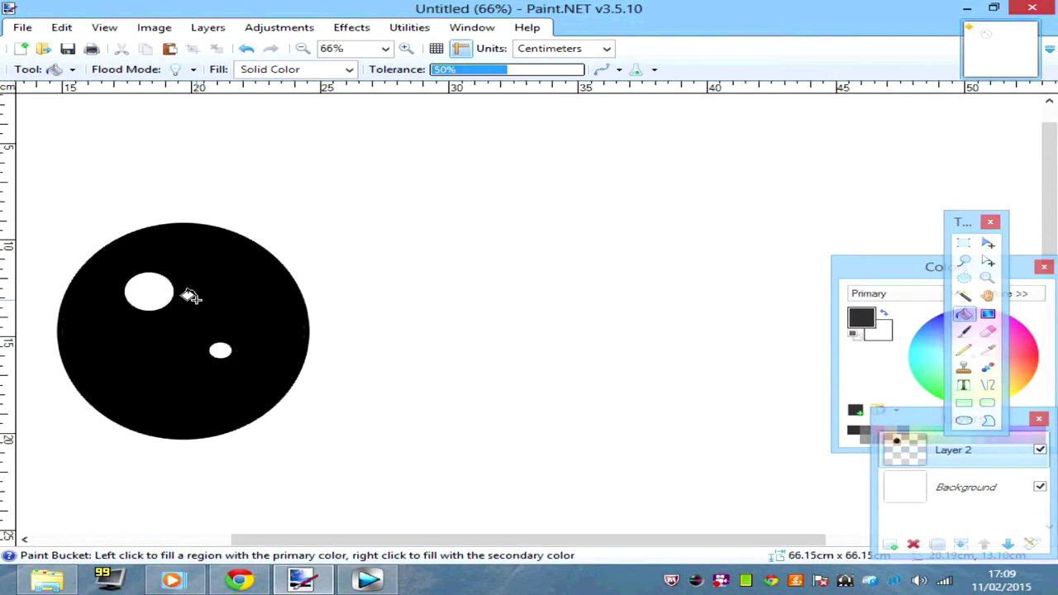
{"action": "key", "text": "ctrl+z"}
{"action": "left_click", "coordinate": [190, 306]}
{"action": "key", "text": "ctrl+z"}
{"action": "left_click", "coordinate": [206, 281]}
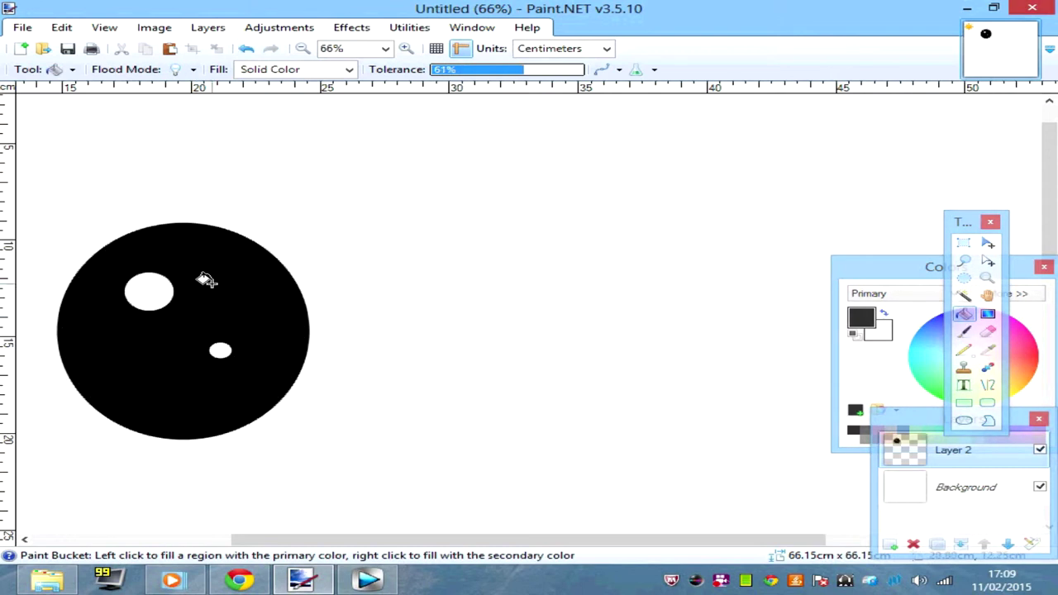
{"action": "left_click", "coordinate": [302, 48]}
{"action": "left_click", "coordinate": [936, 544]}
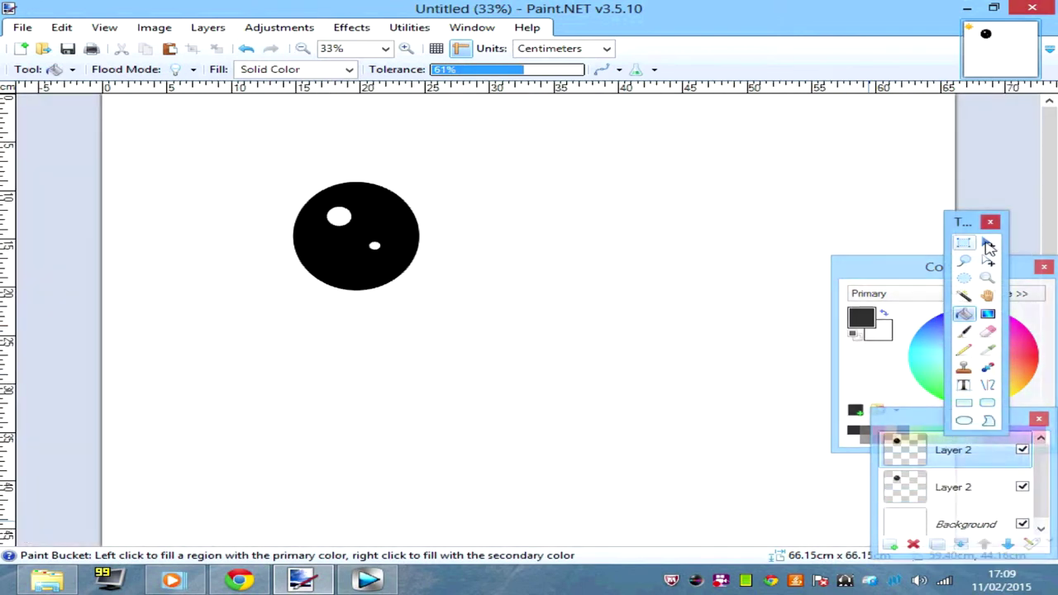
Move the copied eye to the right, sketch trial mouth lines, then discard them
{"action": "left_click", "coordinate": [988, 245]}
{"action": "mouse_move", "coordinate": [475, 289]}
{"action": "left_mouse_down"}
{"action": "mouse_move", "coordinate": [692, 278]}
{"action": "mouse_move", "coordinate": [738, 290]}
{"action": "left_mouse_up"}
{"action": "left_click", "coordinate": [988, 385]}
{"action": "left_click", "coordinate": [406, 48]}
{"action": "left_click", "coordinate": [406, 48]}
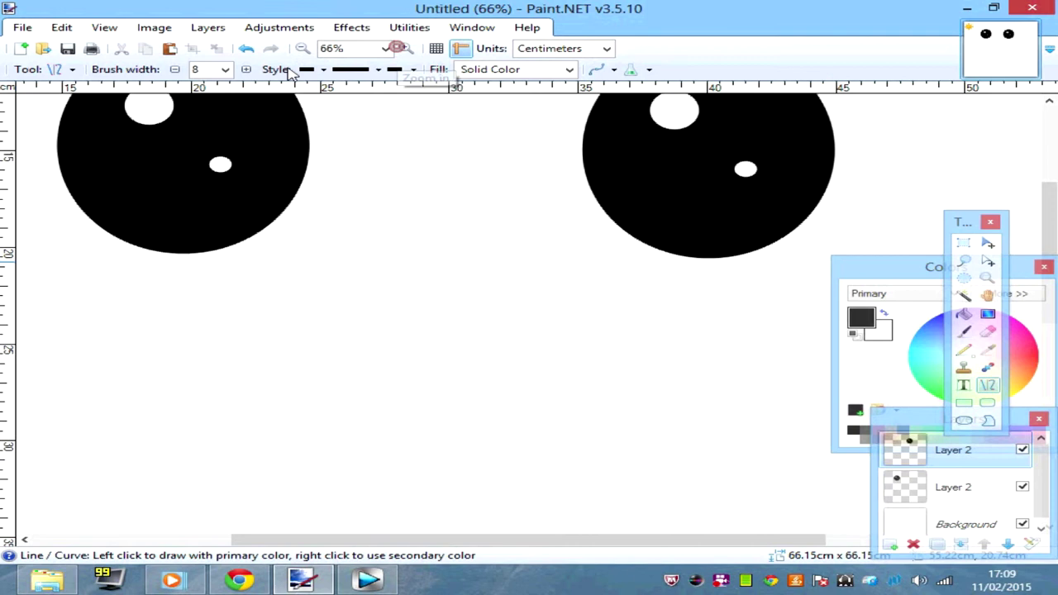
{"action": "scroll", "coordinate": [496, 248], "scroll_direction": "up", "scroll_amount": 3}
{"action": "left_click_drag", "start_coordinate": [264, 271], "coordinate": [628, 274]}
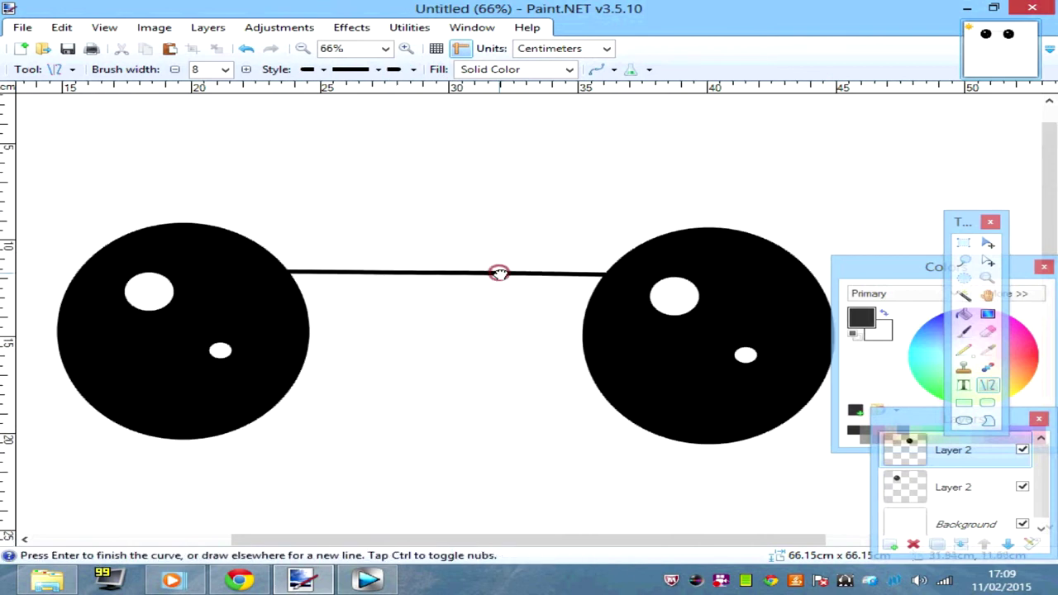
{"action": "left_click_drag", "start_coordinate": [498, 273], "coordinate": [496, 290]}
{"action": "left_click_drag", "start_coordinate": [392, 273], "coordinate": [363, 288]}
{"action": "scroll", "coordinate": [363, 289], "scroll_direction": "down", "scroll_amount": 2}
{"action": "left_click_drag", "start_coordinate": [276, 308], "coordinate": [637, 329]}
{"action": "mouse_move", "coordinate": [463, 321]}
{"action": "left_mouse_down"}
{"action": "mouse_move", "coordinate": [479, 374]}
{"action": "mouse_move", "coordinate": [303, 397]}
{"action": "mouse_move", "coordinate": [498, 402]}
{"action": "left_mouse_up"}
{"action": "left_click", "coordinate": [245, 48]}
{"action": "left_click", "coordinate": [246, 47]}
Draw curved top and lower lip lines joining the two eyes
{"action": "left_click_drag", "start_coordinate": [272, 183], "coordinate": [643, 177]}
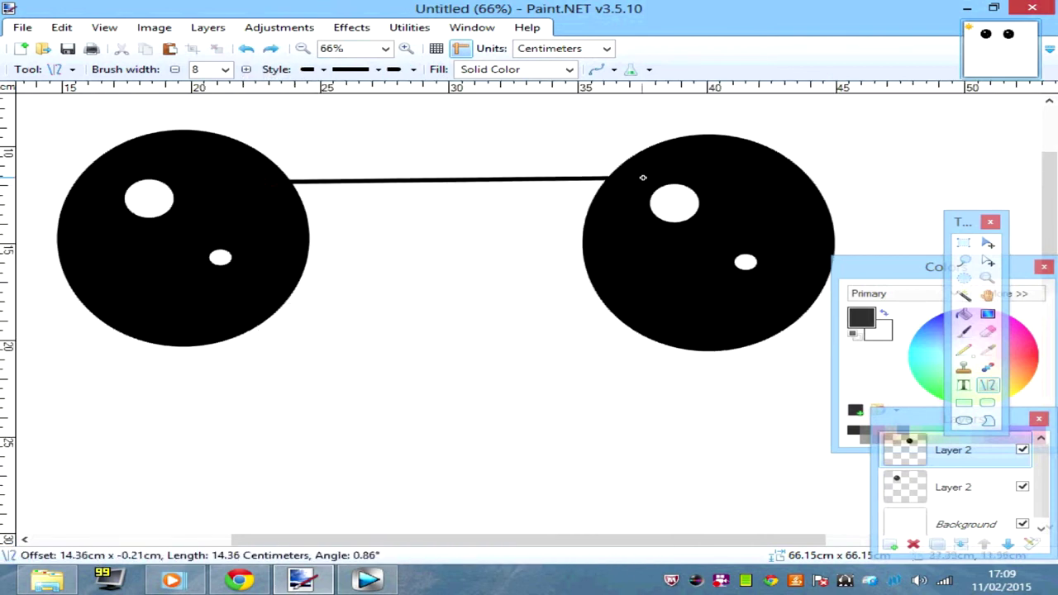
{"action": "left_click_drag", "start_coordinate": [512, 179], "coordinate": [520, 185]}
{"action": "left_click_drag", "start_coordinate": [388, 182], "coordinate": [383, 203]}
{"action": "left_click_drag", "start_coordinate": [229, 324], "coordinate": [666, 326]}
{"action": "left_click_drag", "start_coordinate": [493, 326], "coordinate": [494, 404]}
{"action": "left_click", "coordinate": [377, 322]}
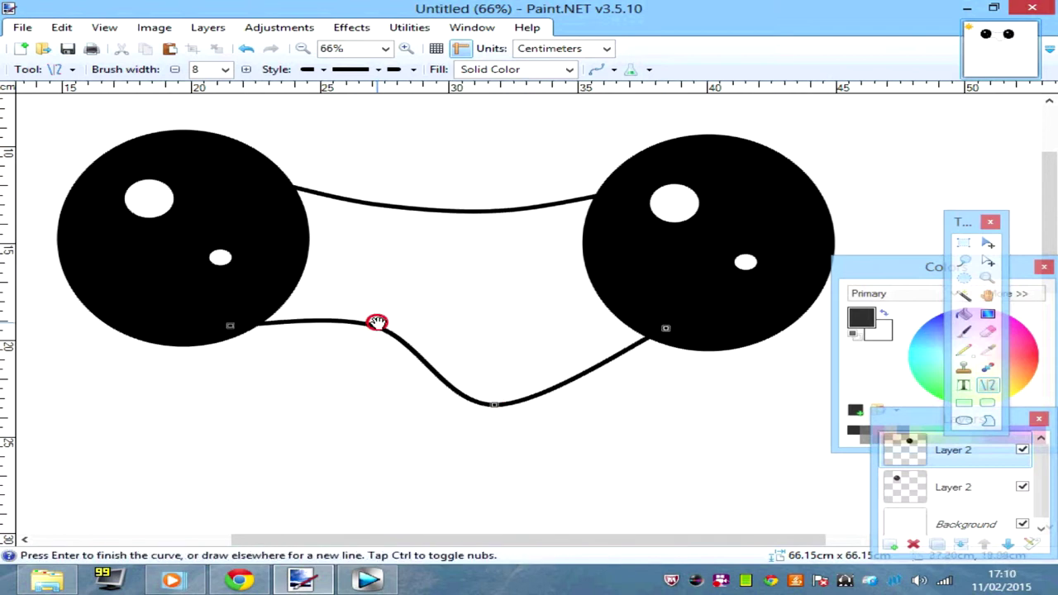
{"action": "left_click_drag", "start_coordinate": [376, 321], "coordinate": [303, 416]}
Draw a row of U-shaped teeth under the top lip
{"action": "mouse_move", "coordinate": [299, 209]}
{"action": "left_mouse_down"}
{"action": "mouse_move", "coordinate": [363, 202]}
{"action": "mouse_move", "coordinate": [322, 225]}
{"action": "left_mouse_up"}
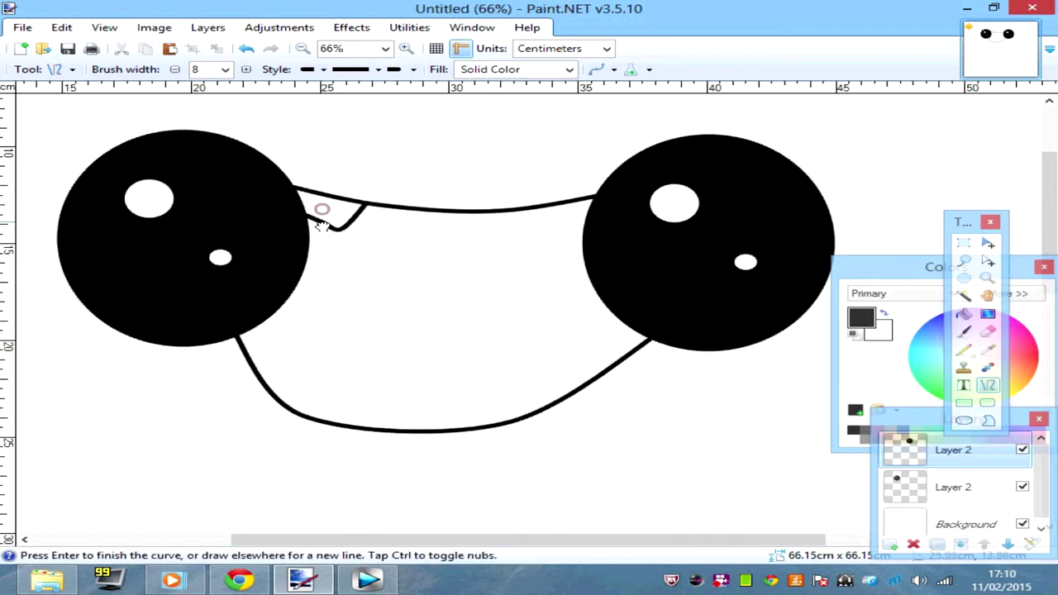
{"action": "mouse_move", "coordinate": [403, 205]}
{"action": "left_mouse_down"}
{"action": "mouse_move", "coordinate": [364, 206]}
{"action": "mouse_move", "coordinate": [372, 223]}
{"action": "left_mouse_up"}
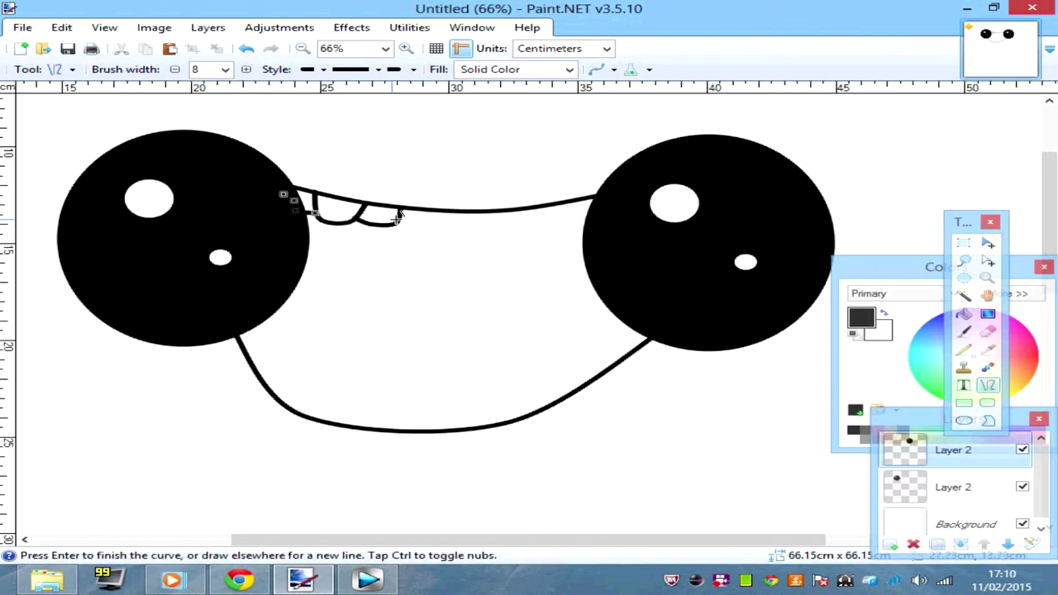
{"action": "left_click_drag", "start_coordinate": [438, 211], "coordinate": [400, 212]}
{"action": "left_click_drag", "start_coordinate": [420, 211], "coordinate": [446, 231]}
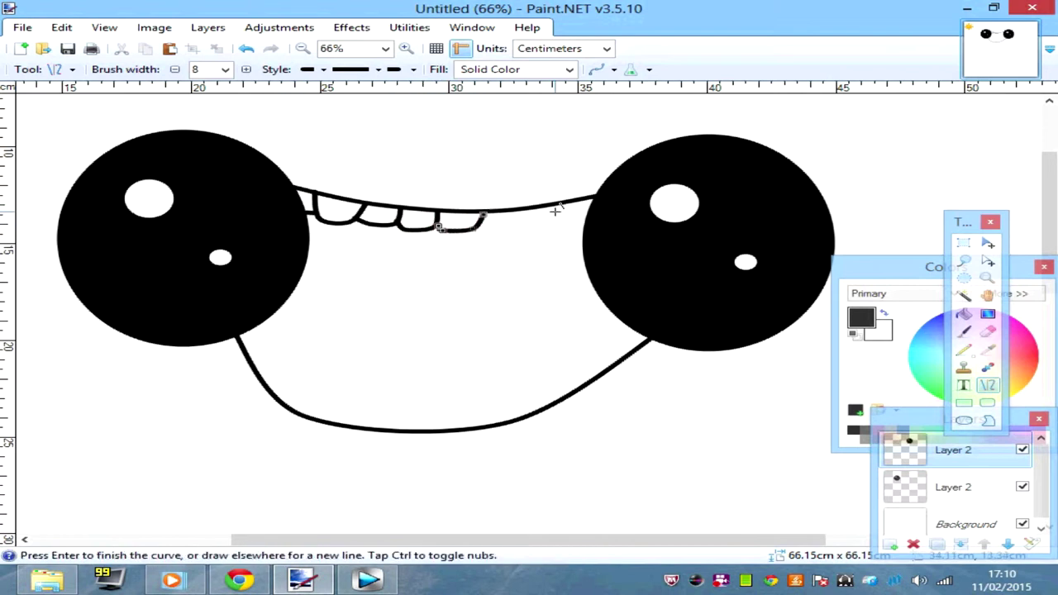
{"action": "mouse_move", "coordinate": [547, 206]}
{"action": "left_mouse_down"}
{"action": "mouse_move", "coordinate": [484, 222]}
{"action": "mouse_move", "coordinate": [536, 227]}
{"action": "mouse_move", "coordinate": [478, 229]}
{"action": "left_mouse_up"}
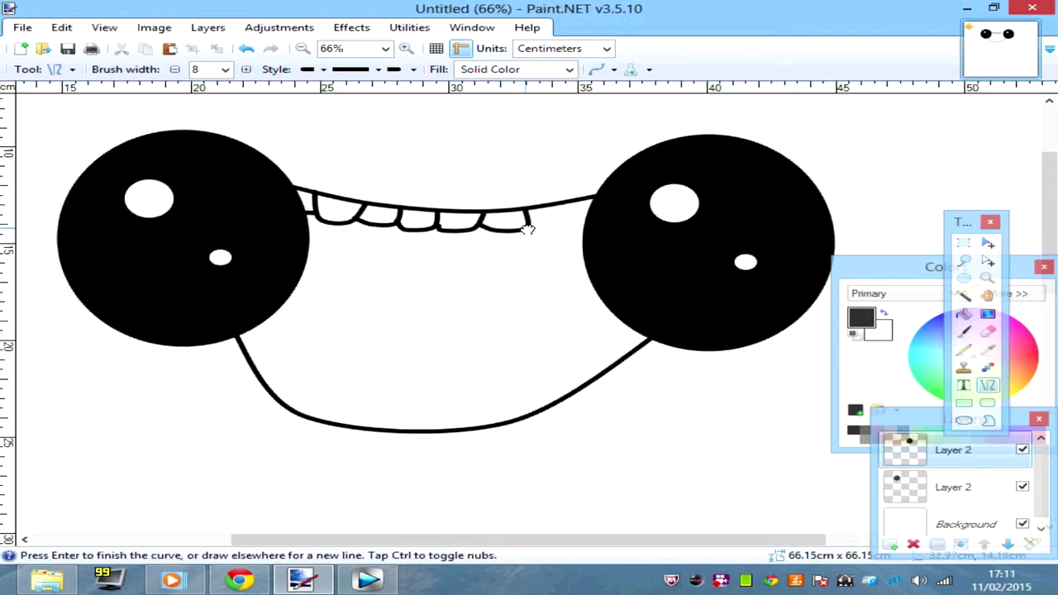
{"action": "mouse_move", "coordinate": [571, 203]}
{"action": "left_mouse_down"}
{"action": "mouse_move", "coordinate": [529, 228]}
{"action": "mouse_move", "coordinate": [579, 211]}
{"action": "left_mouse_up"}
Draw a curved tongue inside the mouth
{"action": "left_click", "coordinate": [325, 48]}
{"action": "left_click", "coordinate": [380, 143]}
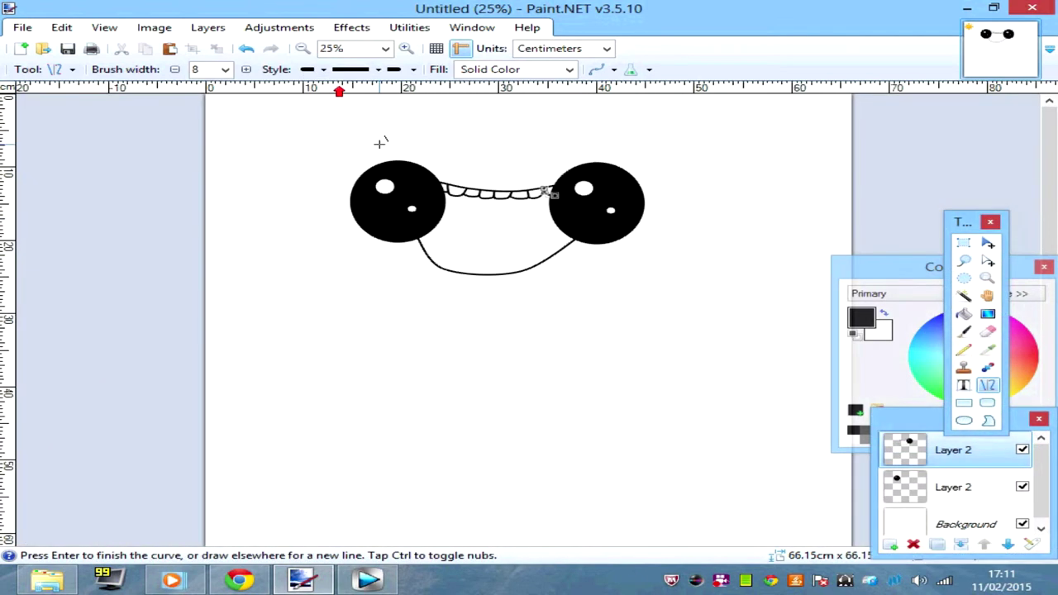
{"action": "key", "text": "ctrl+plus"}
{"action": "key", "text": "ctrl+plus"}
{"action": "key", "text": "ctrl+plus"}
{"action": "left_click_drag", "start_coordinate": [278, 253], "coordinate": [417, 260]}
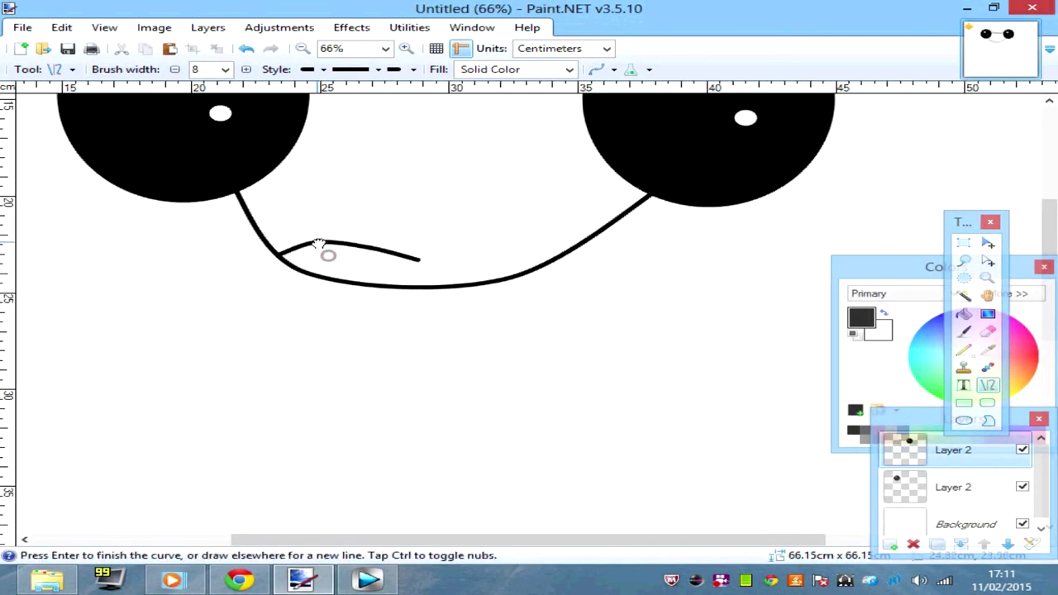
{"action": "mouse_move", "coordinate": [326, 251]}
{"action": "left_mouse_down"}
{"action": "mouse_move", "coordinate": [373, 242]}
{"action": "mouse_move", "coordinate": [540, 270]}
{"action": "left_mouse_up"}
{"action": "left_click_drag", "start_coordinate": [437, 245], "coordinate": [450, 243]}
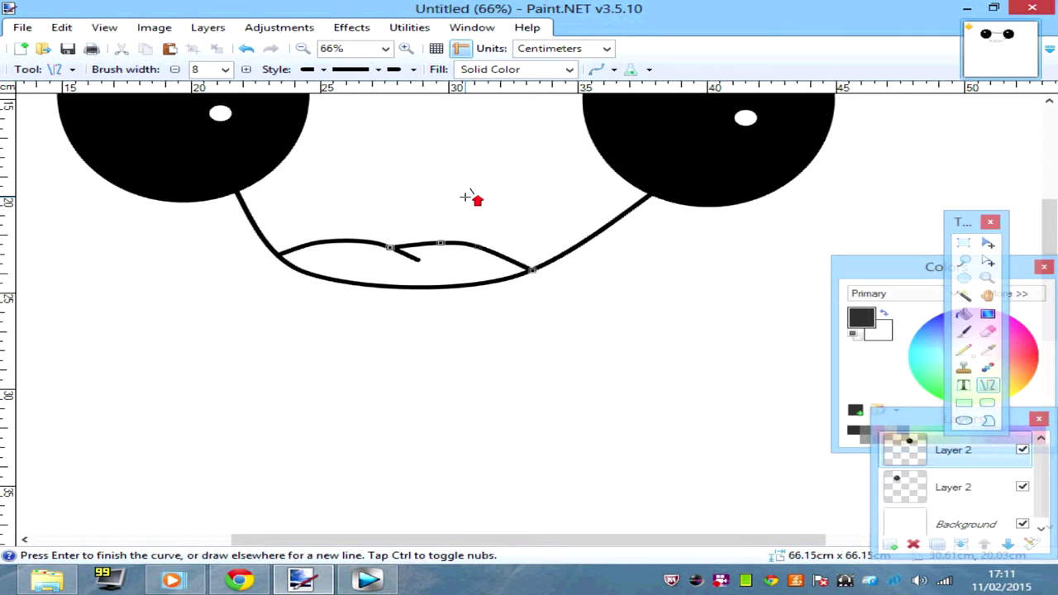
{"action": "left_click", "coordinate": [302, 50]}
{"action": "left_click", "coordinate": [302, 49]}
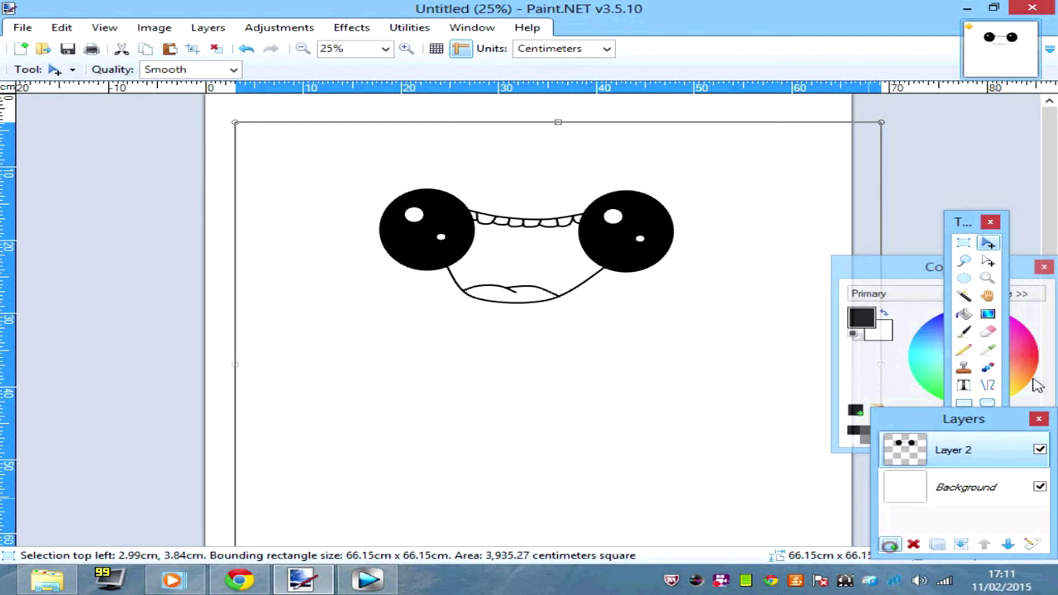
Add a new empty layer beneath the face and clear the selection
{"action": "key", "text": "ctrl+shift+n"}
{"action": "left_click", "coordinate": [1007, 546]}
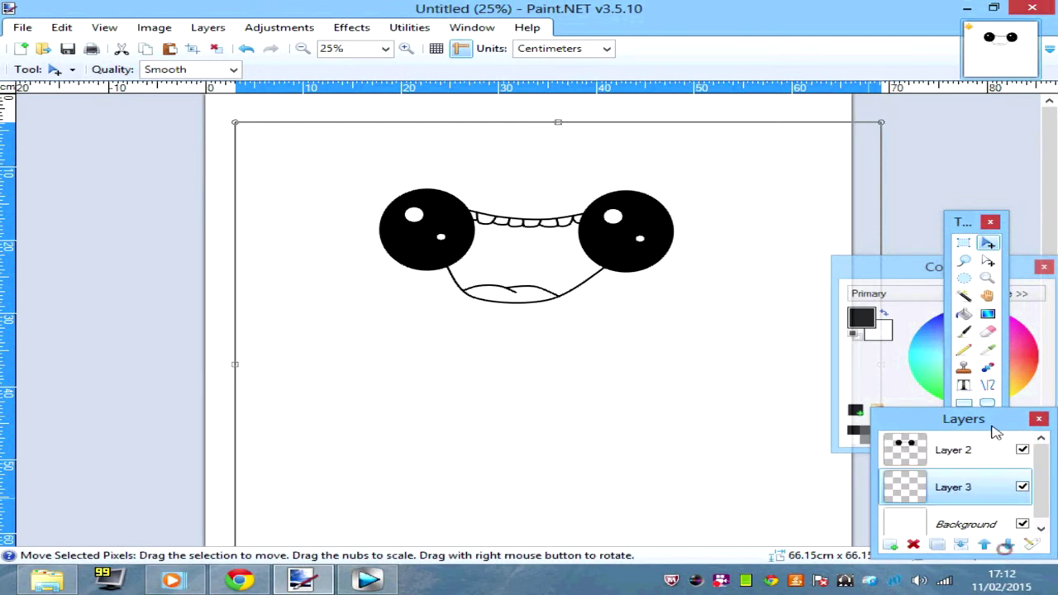
{"action": "left_click", "coordinate": [988, 385]}
{"action": "left_click", "coordinate": [217, 49]}
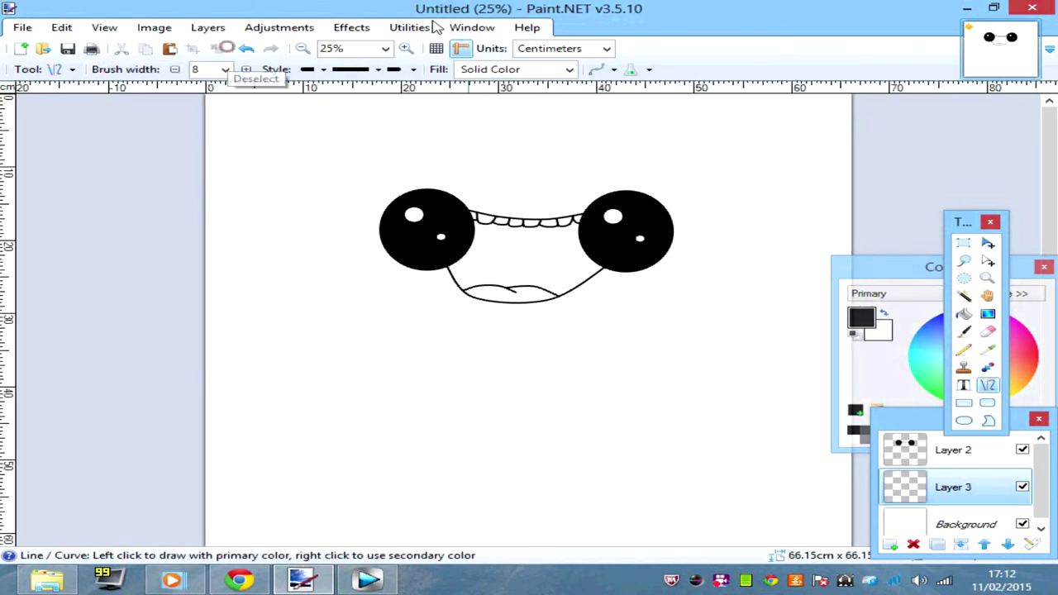
{"action": "left_click", "coordinate": [405, 48]}
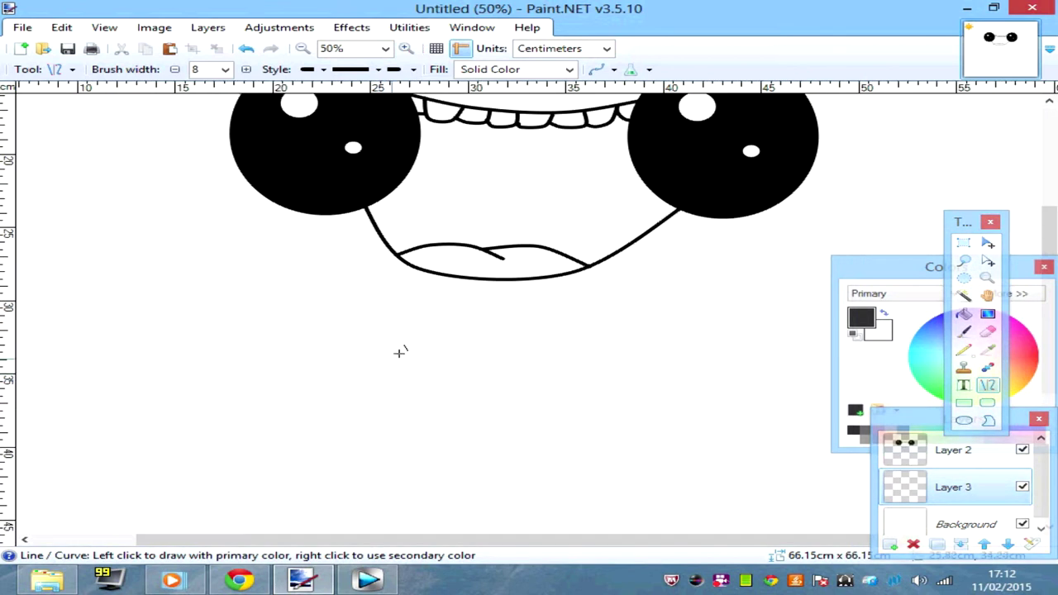
Draw a line under the mouth and bend it into a gentle downward curve
{"action": "mouse_move", "coordinate": [381, 335]}
{"action": "left_mouse_down"}
{"action": "mouse_move", "coordinate": [588, 332]}
{"action": "mouse_move", "coordinate": [587, 340]}
{"action": "left_mouse_up"}
{"action": "left_click_drag", "start_coordinate": [515, 340], "coordinate": [511, 348]}
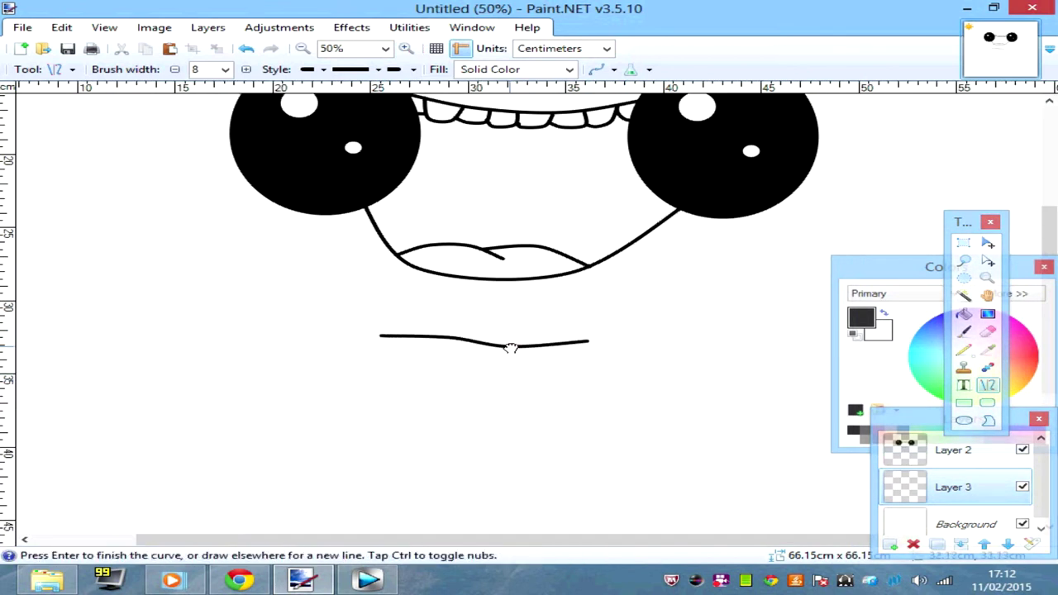
{"action": "left_click_drag", "start_coordinate": [450, 337], "coordinate": [439, 344]}
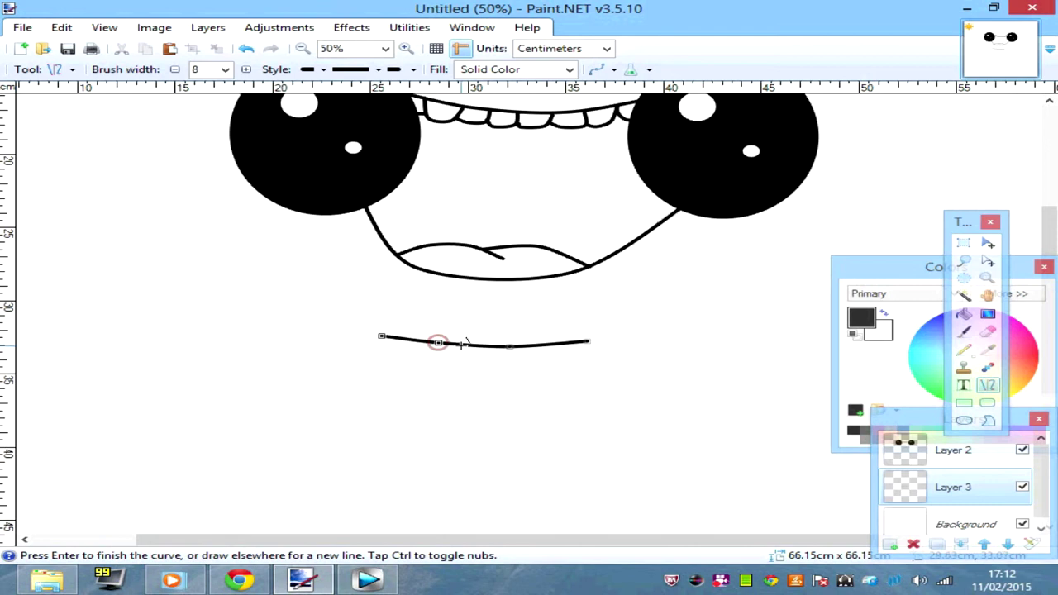
{"action": "left_click", "coordinate": [413, 48]}
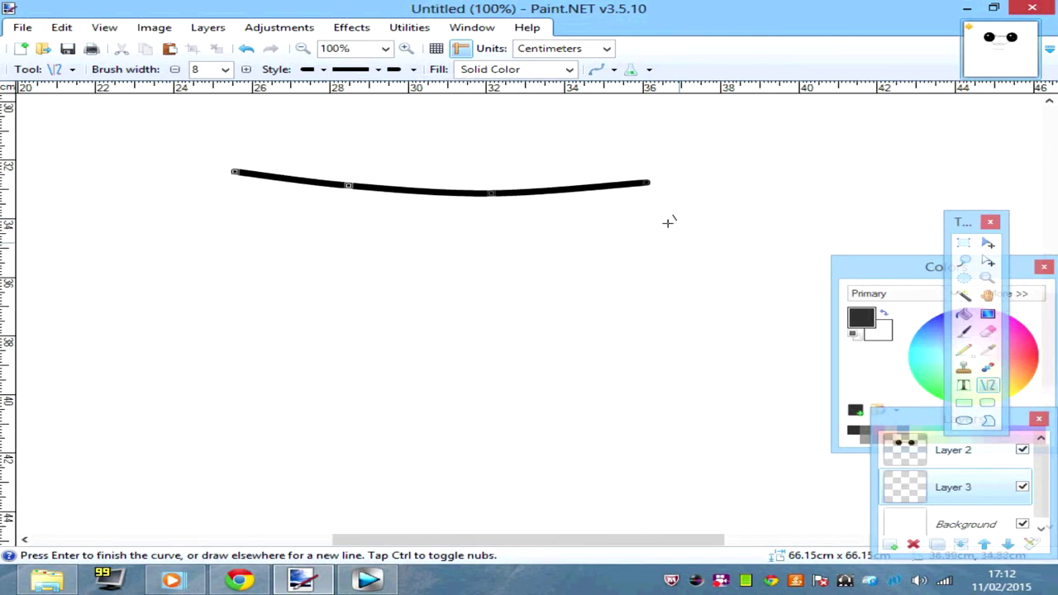
{"action": "key", "text": "Return"}
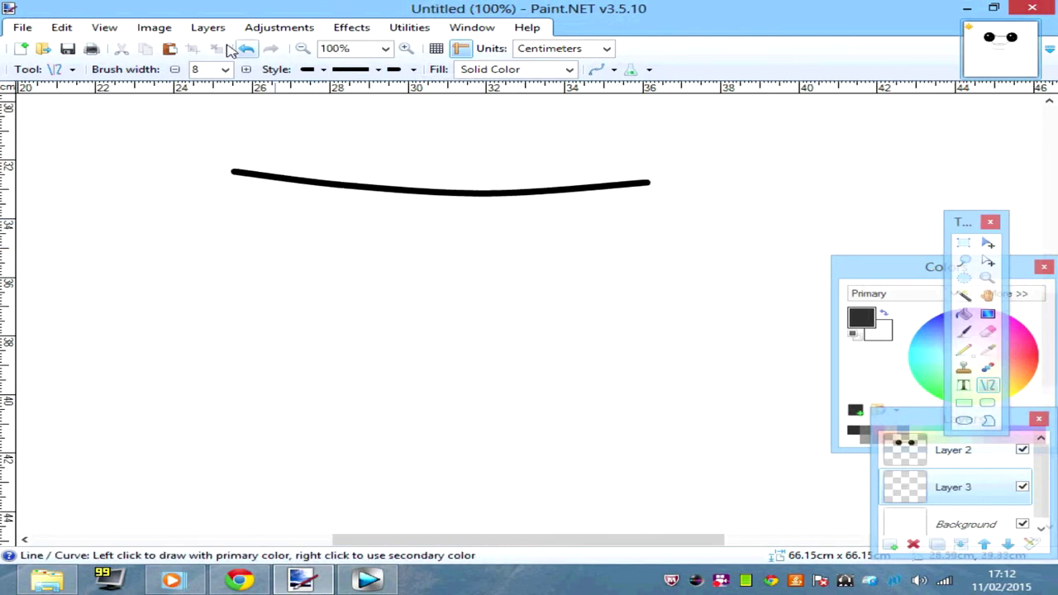
Draw a second smooth downward arc along the first chin curve
{"action": "left_click_drag", "start_coordinate": [235, 170], "coordinate": [646, 182]}
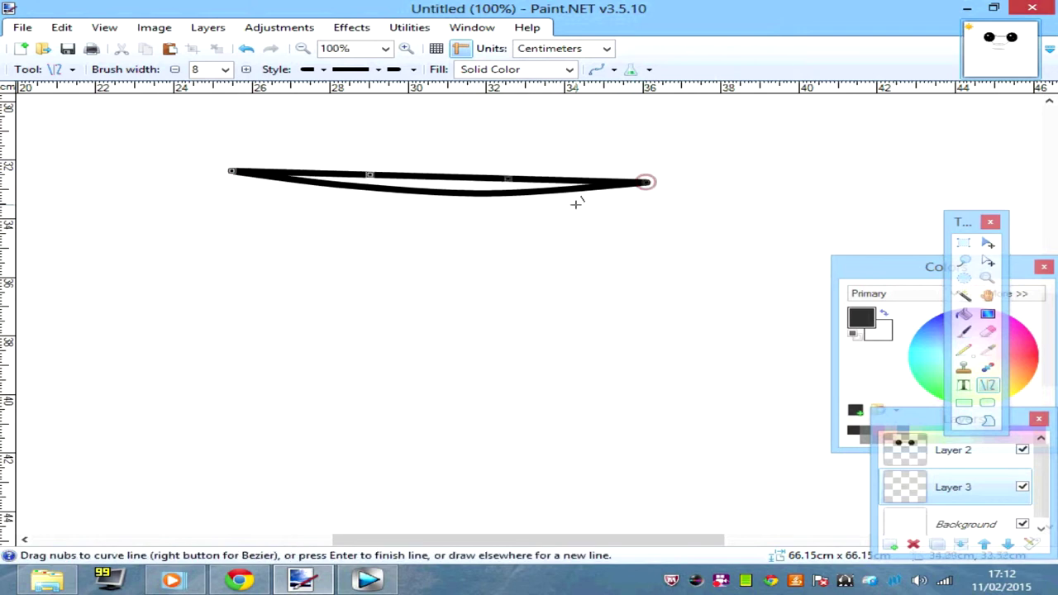
{"action": "left_click_drag", "start_coordinate": [521, 176], "coordinate": [514, 206]}
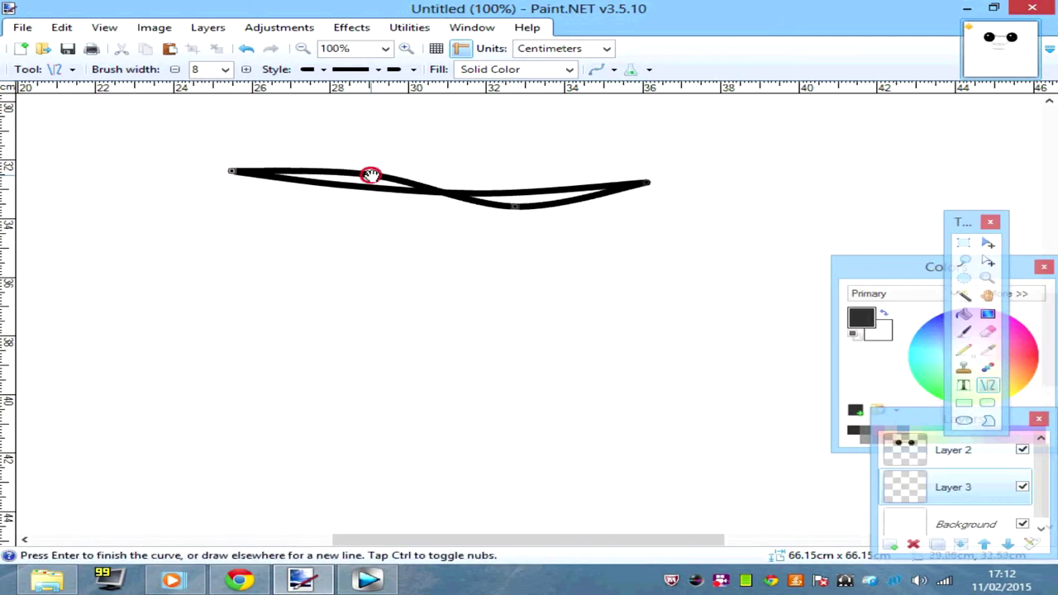
{"action": "mouse_move", "coordinate": [371, 175]}
{"action": "left_mouse_down"}
{"action": "mouse_move", "coordinate": [338, 204]}
{"action": "mouse_move", "coordinate": [349, 192]}
{"action": "left_mouse_up"}
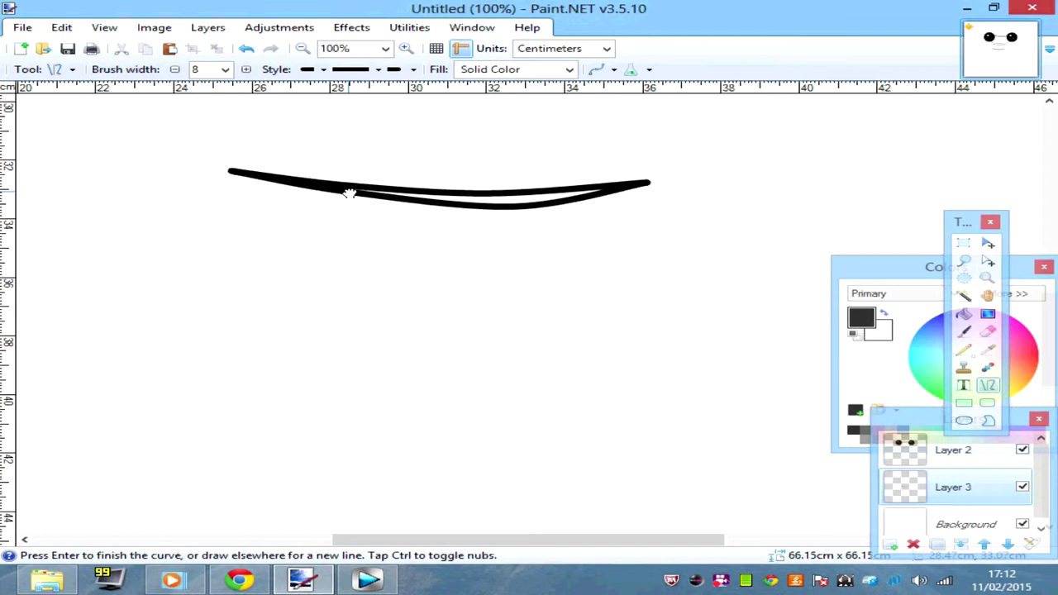
{"action": "left_click_drag", "start_coordinate": [516, 208], "coordinate": [498, 197]}
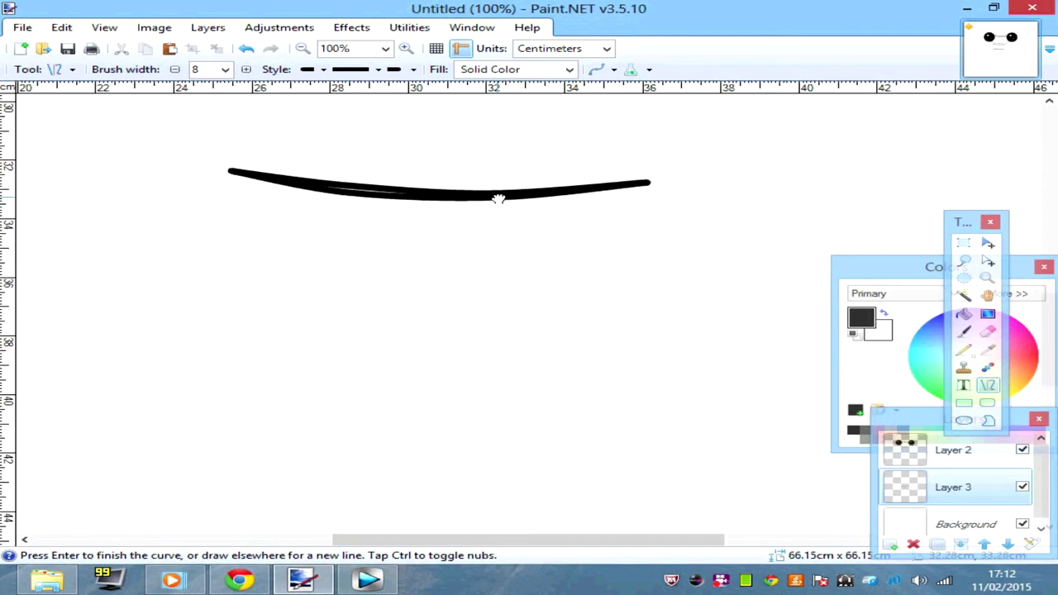
{"action": "key", "text": "Return"}
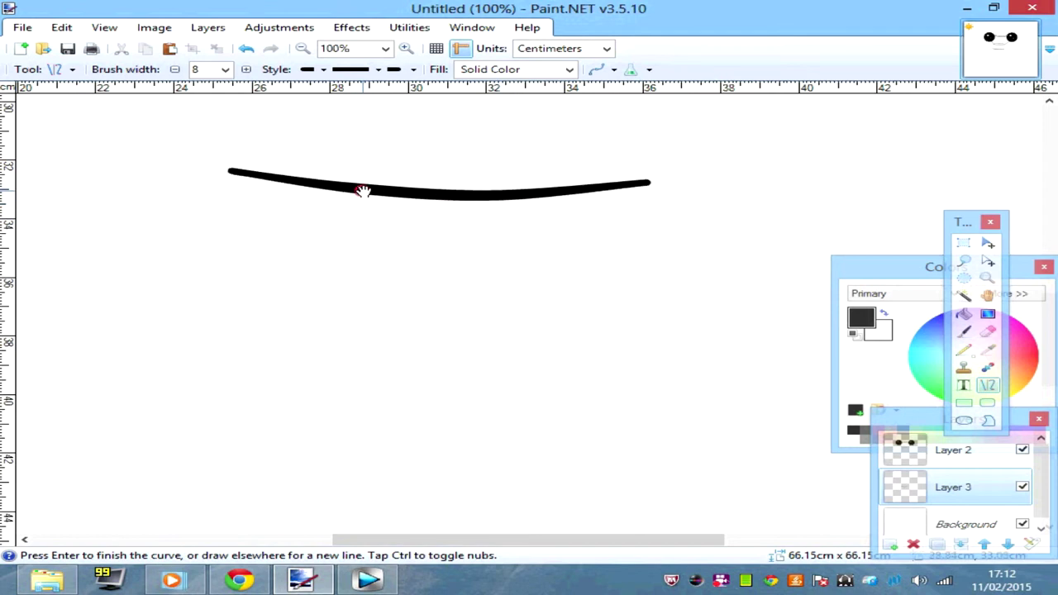
{"action": "left_click", "coordinate": [301, 49]}
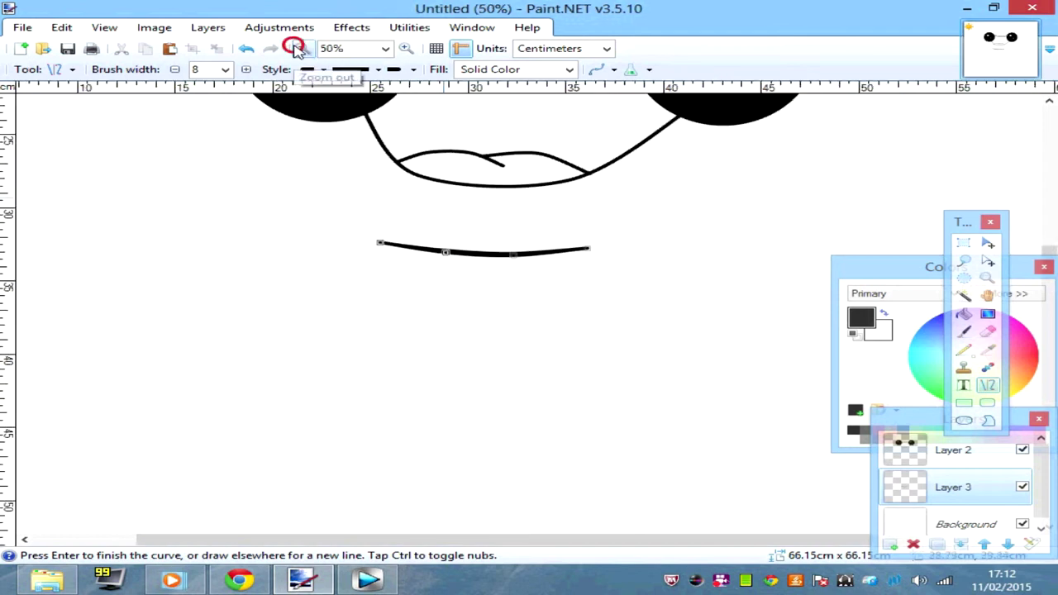
{"action": "scroll", "coordinate": [868, 281], "scroll_direction": "down", "scroll_amount": 2}
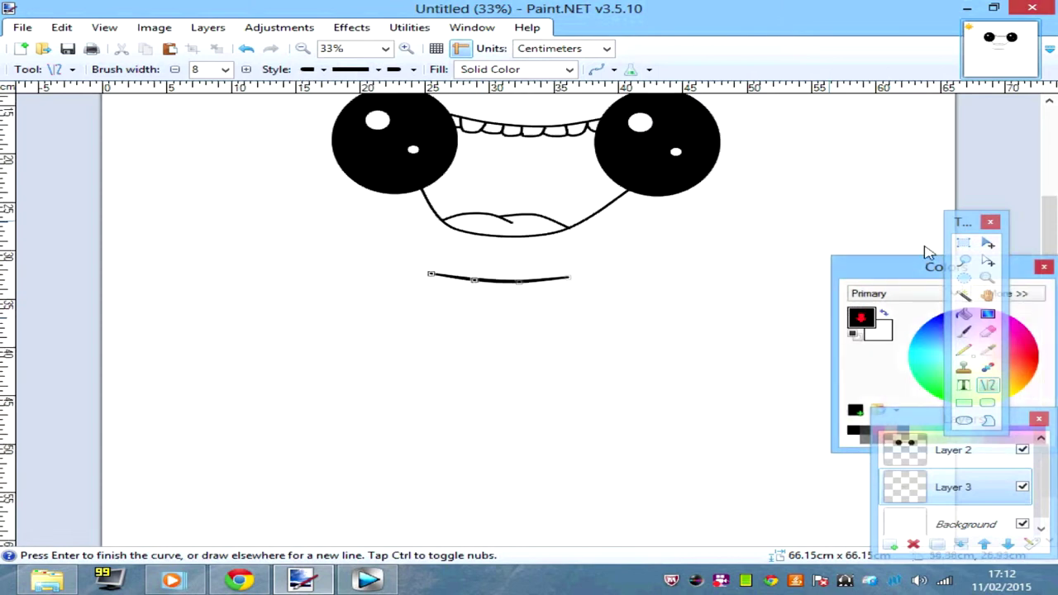
Rectangle-select the chin curve and nudge it slightly into place
{"action": "left_click", "coordinate": [963, 242]}
{"action": "mouse_move", "coordinate": [569, 265]}
{"action": "left_mouse_down"}
{"action": "mouse_move", "coordinate": [582, 269]}
{"action": "mouse_move", "coordinate": [371, 314]}
{"action": "left_mouse_up"}
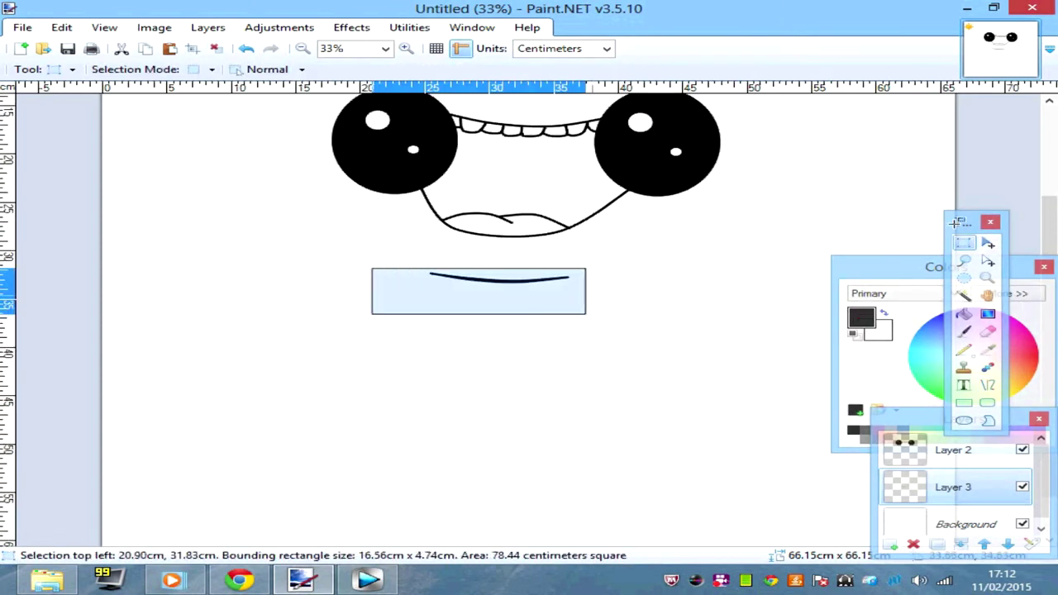
{"action": "left_click", "coordinate": [988, 243]}
{"action": "left_click_drag", "start_coordinate": [500, 308], "coordinate": [508, 305]}
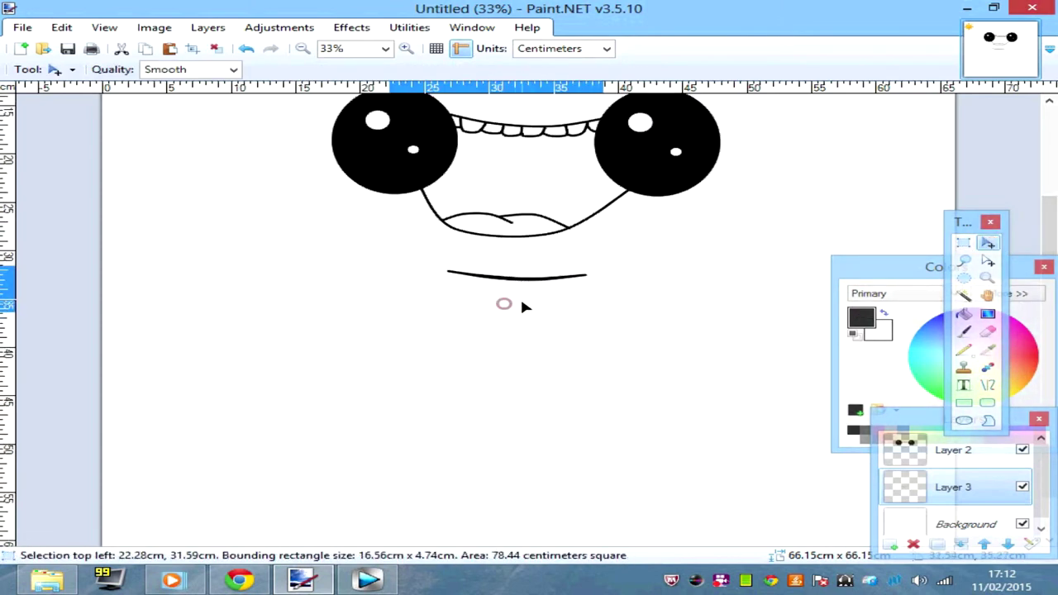
{"action": "scroll", "coordinate": [448, 116], "scroll_direction": "up", "scroll_amount": 3}
{"action": "scroll", "coordinate": [449, 122], "scroll_direction": "down", "scroll_amount": 2}
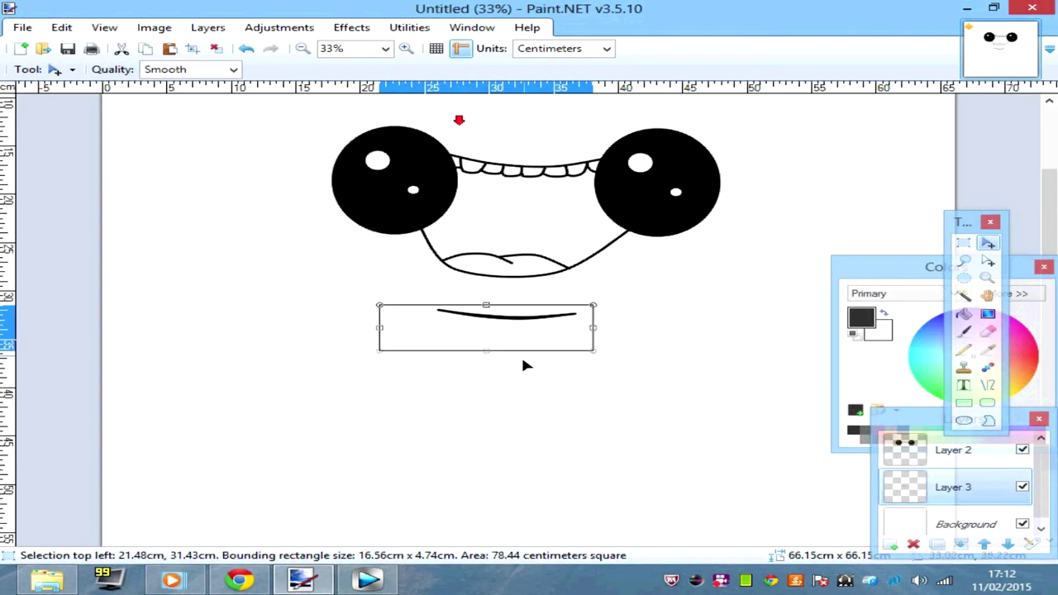
{"action": "left_click_drag", "start_coordinate": [521, 354], "coordinate": [516, 362]}
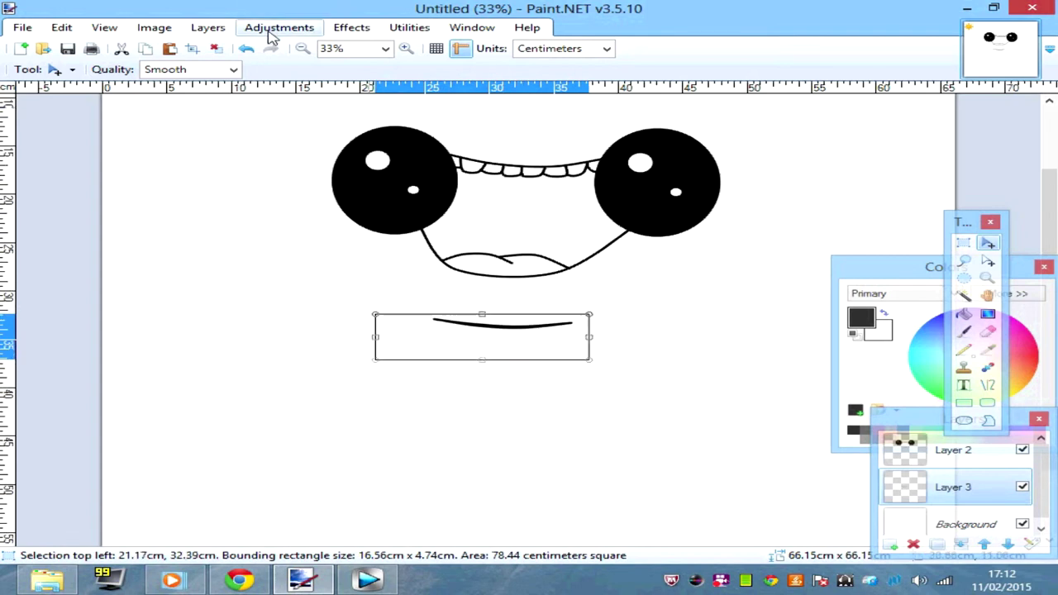
{"action": "left_click", "coordinate": [302, 49]}
{"action": "left_click", "coordinate": [527, 324]}
{"action": "mouse_move", "coordinate": [527, 325]}
{"action": "left_mouse_down"}
{"action": "mouse_move", "coordinate": [534, 314]}
{"action": "mouse_move", "coordinate": [527, 324]}
{"action": "left_mouse_up"}
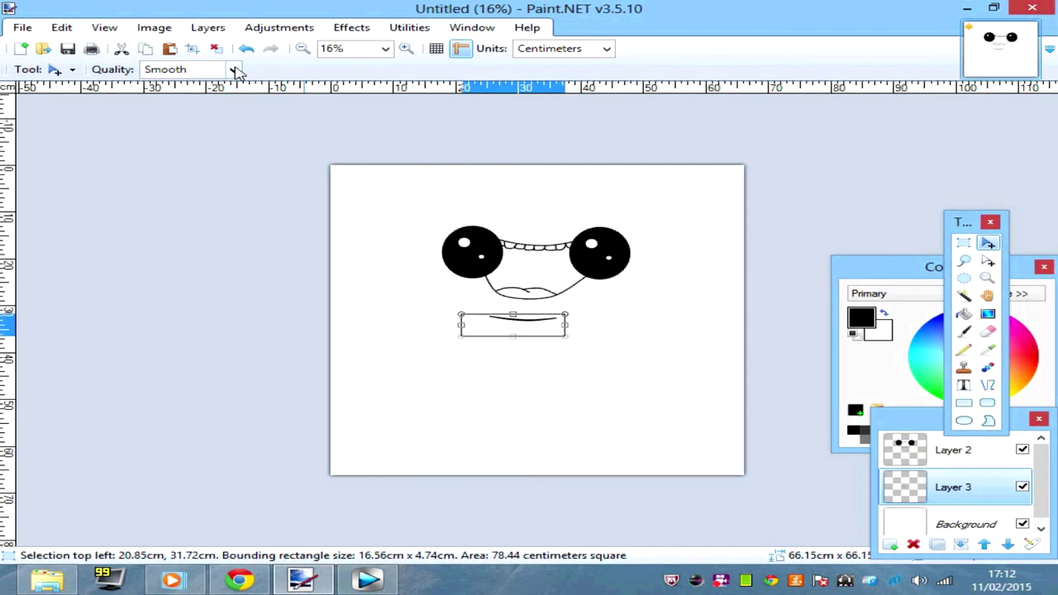
Deselect, merge the face layers down, and add a new empty layer on top
{"action": "left_click", "coordinate": [215, 50]}
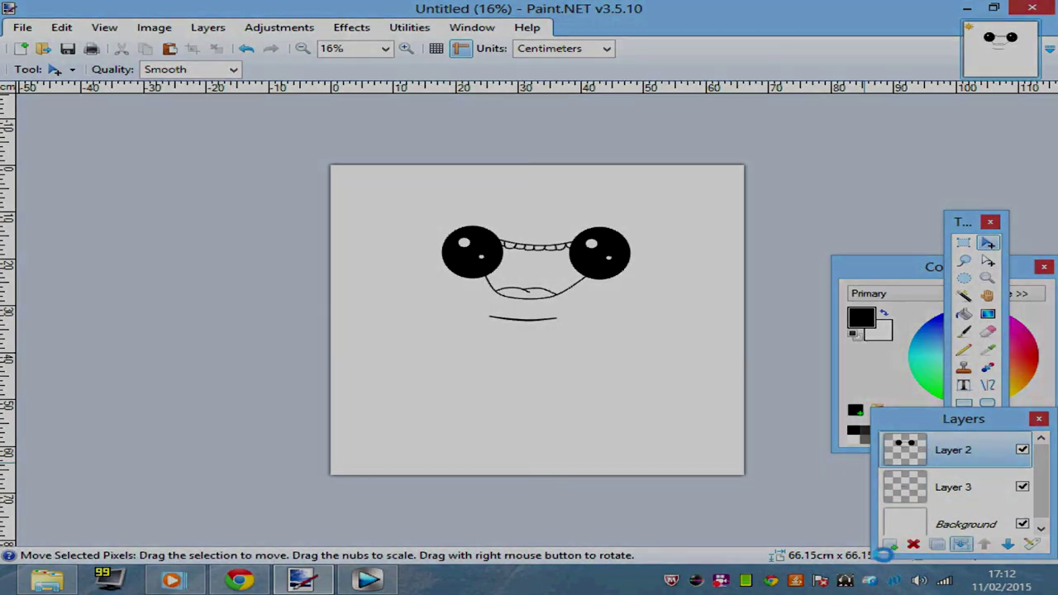
{"action": "key", "text": "ctrl+m"}
{"action": "left_click", "coordinate": [888, 546]}
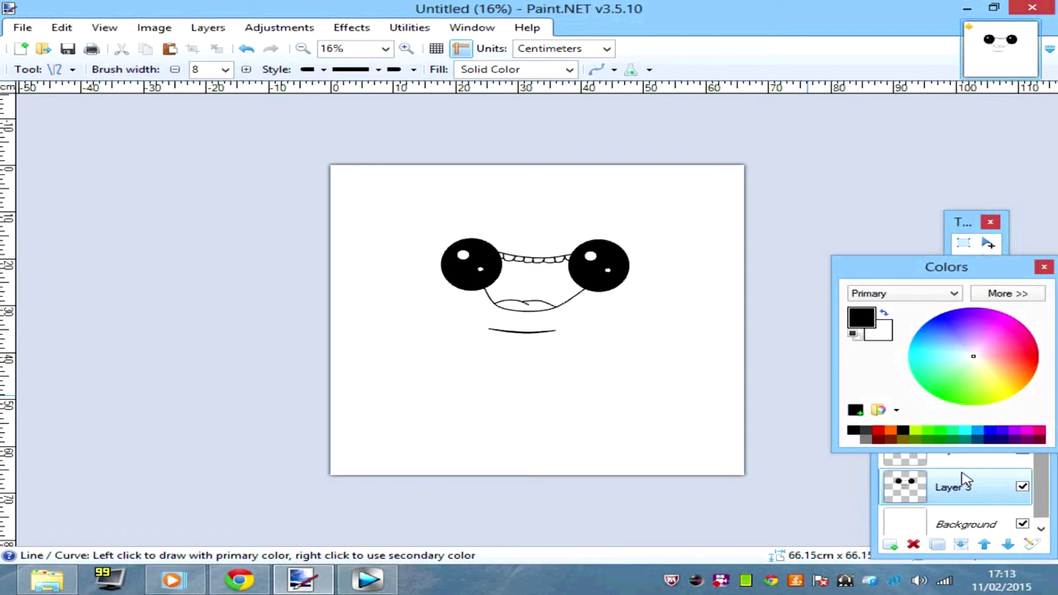
Try a thick curved line across the face, then cancel it
{"action": "scroll", "coordinate": [964, 479], "scroll_direction": "up", "scroll_amount": 2}
{"action": "left_click_drag", "start_coordinate": [533, 205], "coordinate": [425, 377]}
{"action": "left_click", "coordinate": [245, 68], "text": "ctrl"}
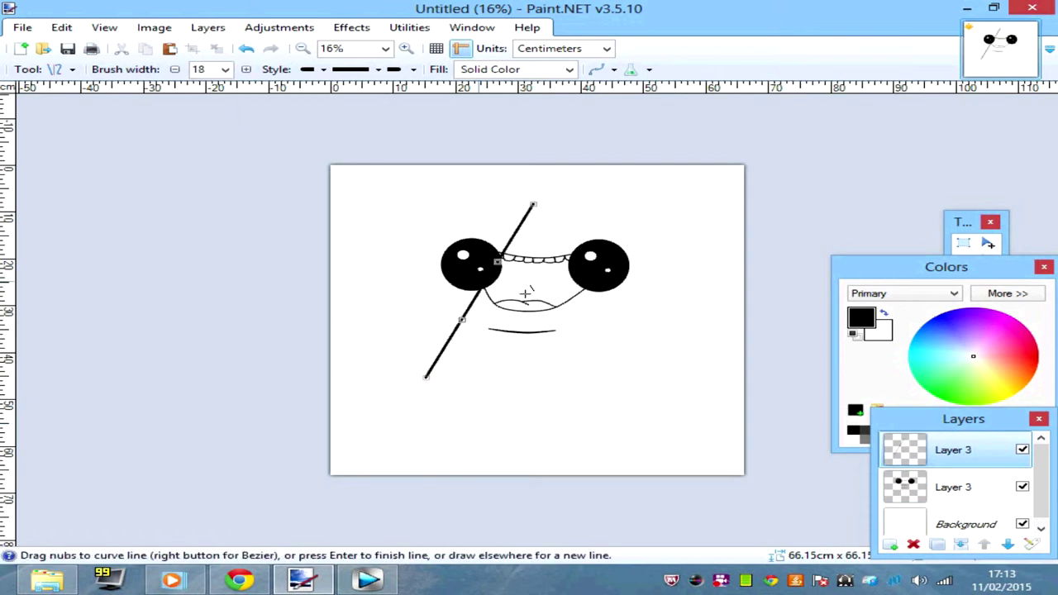
{"action": "left_click_drag", "start_coordinate": [497, 262], "coordinate": [425, 224]}
{"action": "left_click_drag", "start_coordinate": [462, 319], "coordinate": [427, 318]}
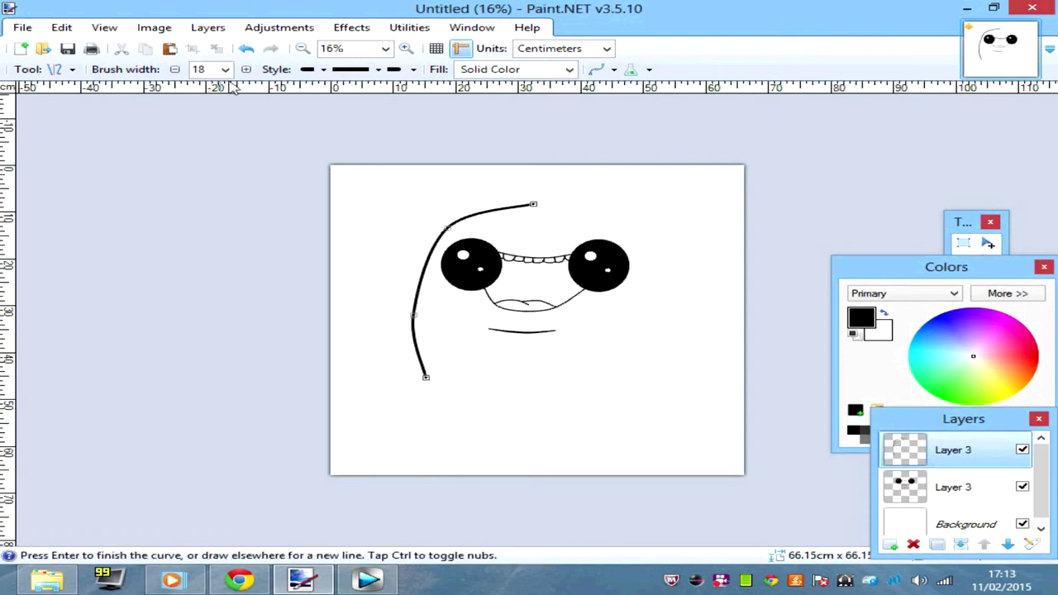
{"action": "key", "text": "Escape"}
Draw a trial hat ellipse above the eyes on a new layer, fade it, then delete that layer
{"action": "left_click", "coordinate": [891, 544]}
{"action": "left_click", "coordinate": [964, 420]}
{"action": "left_click_drag", "start_coordinate": [647, 240], "coordinate": [406, 191]}
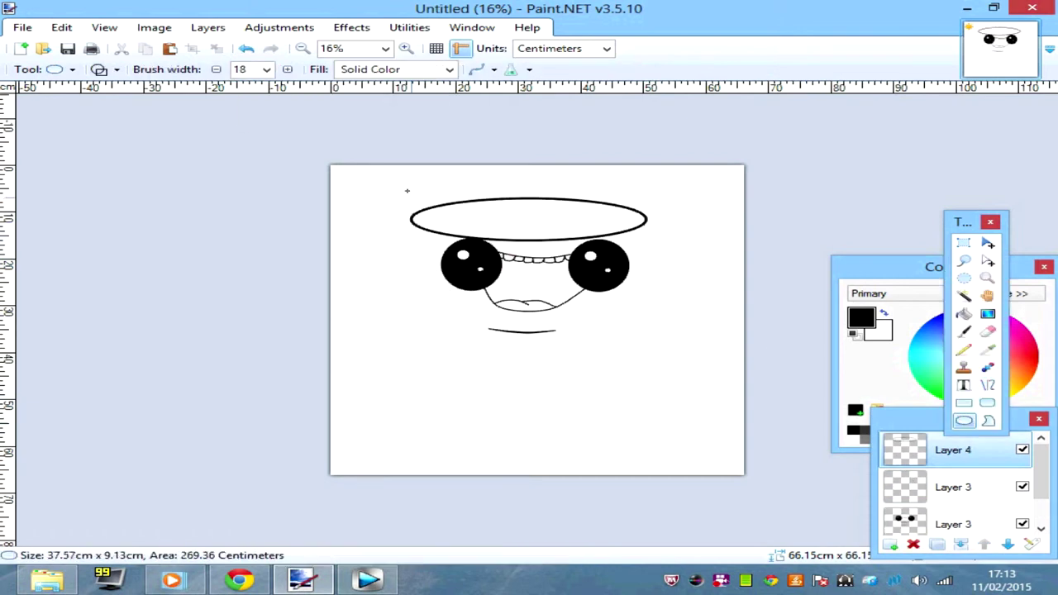
{"action": "left_click", "coordinate": [987, 243]}
{"action": "left_click_drag", "start_coordinate": [744, 350], "coordinate": [764, 364]}
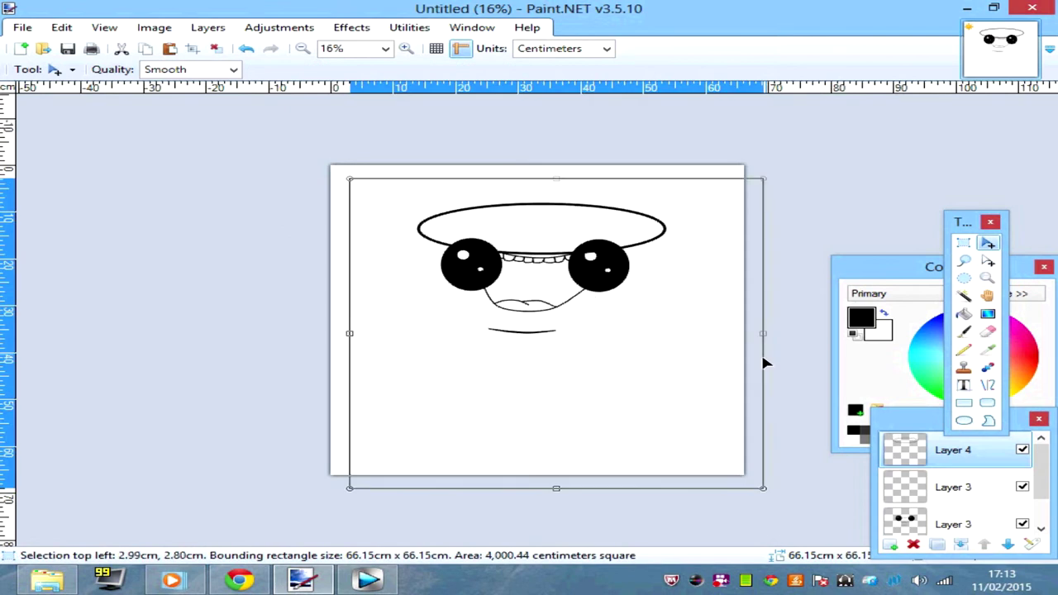
{"action": "left_click", "coordinate": [963, 421]}
{"action": "double_click", "coordinate": [950, 450]}
{"action": "left_click_drag", "start_coordinate": [649, 314], "coordinate": [598, 314]}
{"action": "left_click", "coordinate": [554, 352]}
{"action": "left_click", "coordinate": [913, 546]}
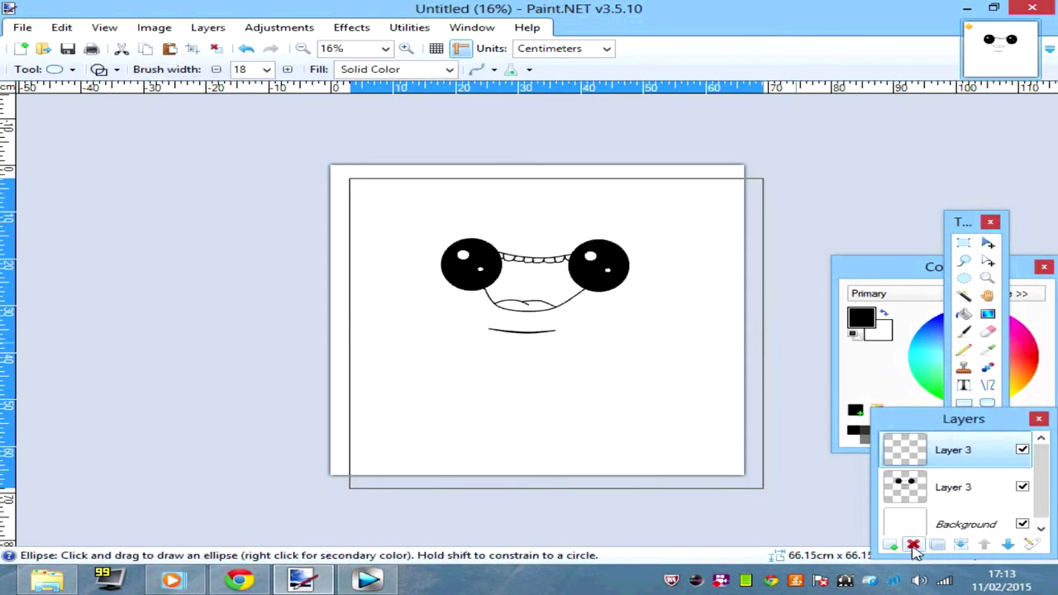
Draw a large ellipse around the face and a long downward body-side line
{"action": "left_click_drag", "start_coordinate": [643, 205], "coordinate": [381, 345]}
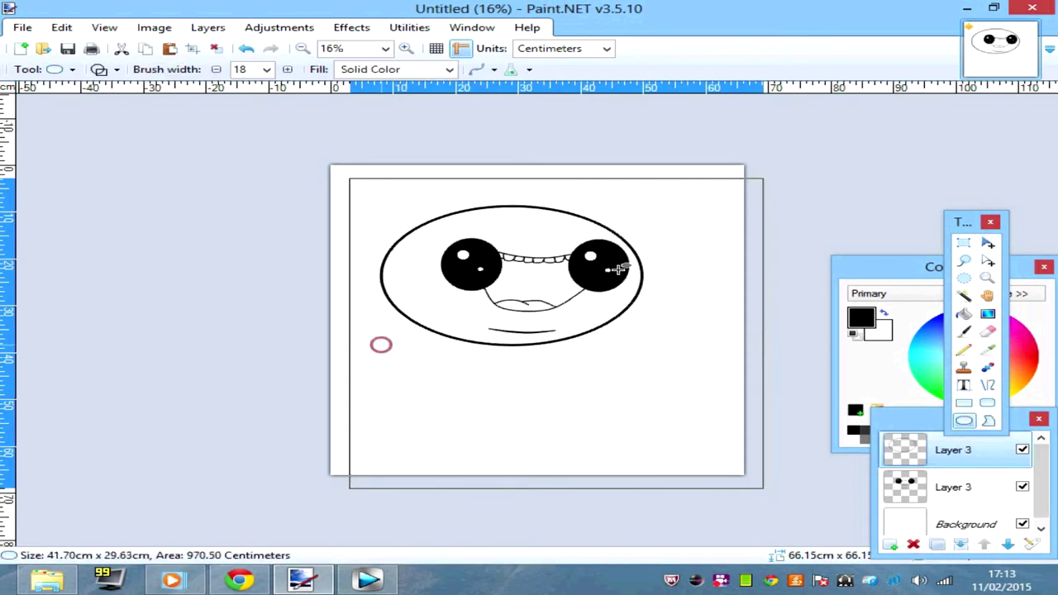
{"action": "key", "text": "m"}
{"action": "mouse_move", "coordinate": [618, 269]}
{"action": "left_mouse_down"}
{"action": "mouse_move", "coordinate": [636, 264]}
{"action": "mouse_move", "coordinate": [704, 452]}
{"action": "left_mouse_up"}
{"action": "key", "text": "o"}
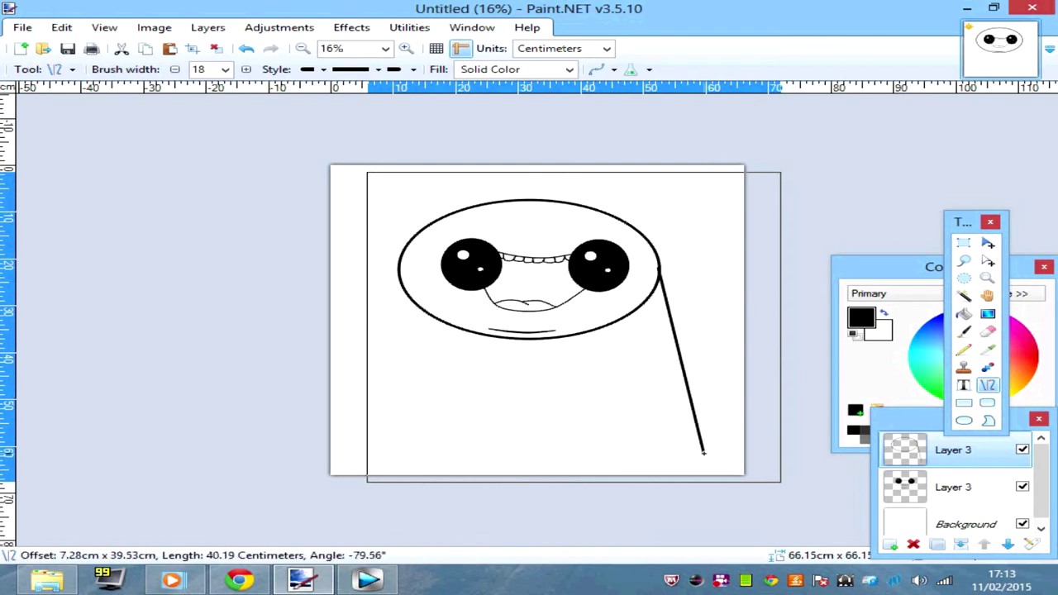
{"action": "left_click_drag", "start_coordinate": [397, 269], "coordinate": [377, 459]}
{"action": "key", "text": "Return"}
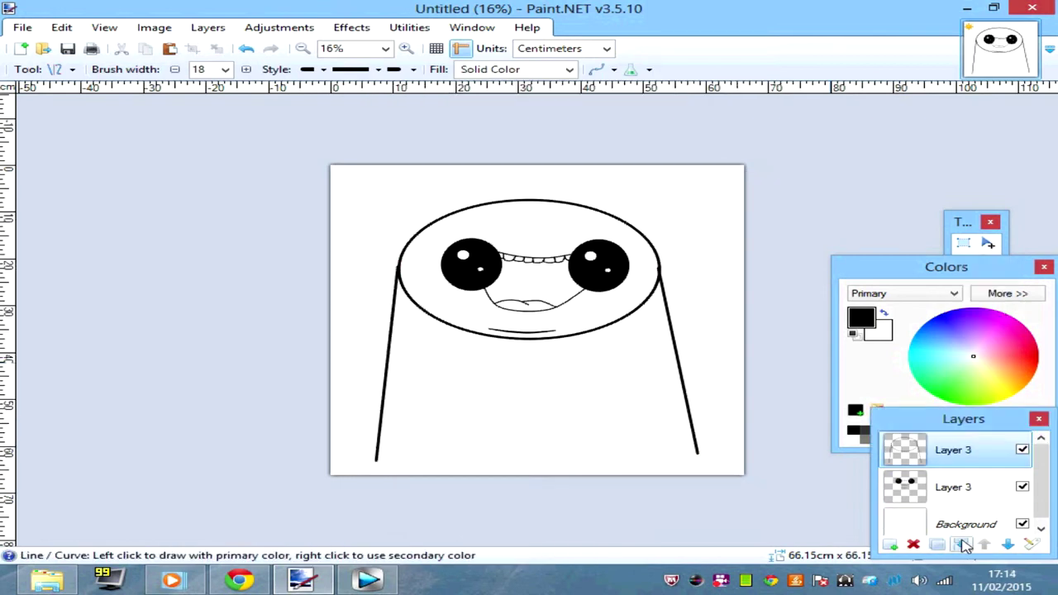
Add a tracing layer, hide the face, and fade the guide layer to opacity 79
{"action": "left_click", "coordinate": [965, 546]}
{"action": "left_click", "coordinate": [1023, 443]}
{"action": "double_click", "coordinate": [952, 516]}
{"action": "left_click_drag", "start_coordinate": [658, 316], "coordinate": [570, 318]}
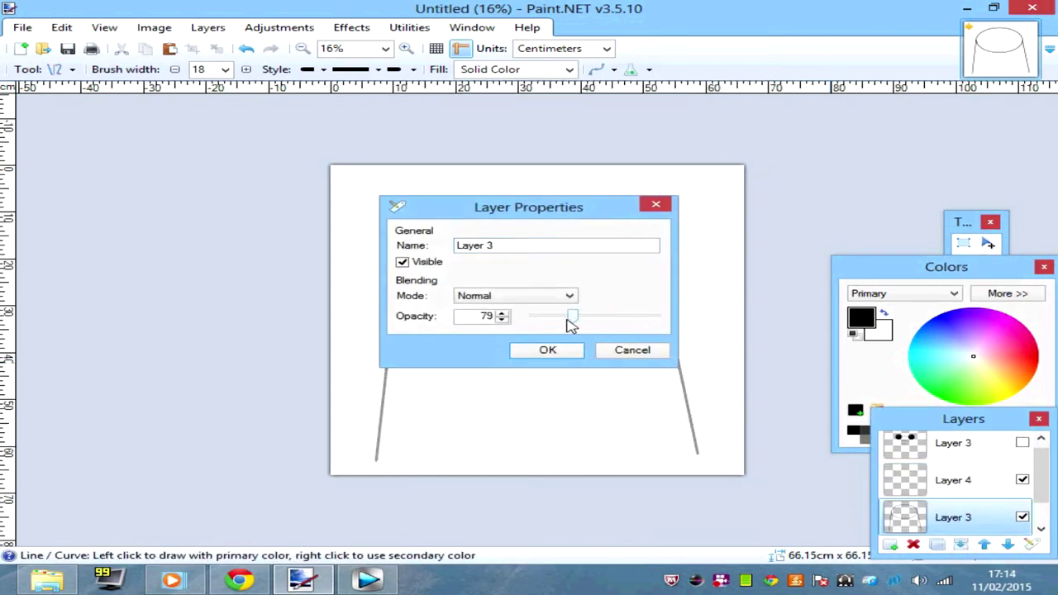
{"action": "left_click", "coordinate": [547, 350]}
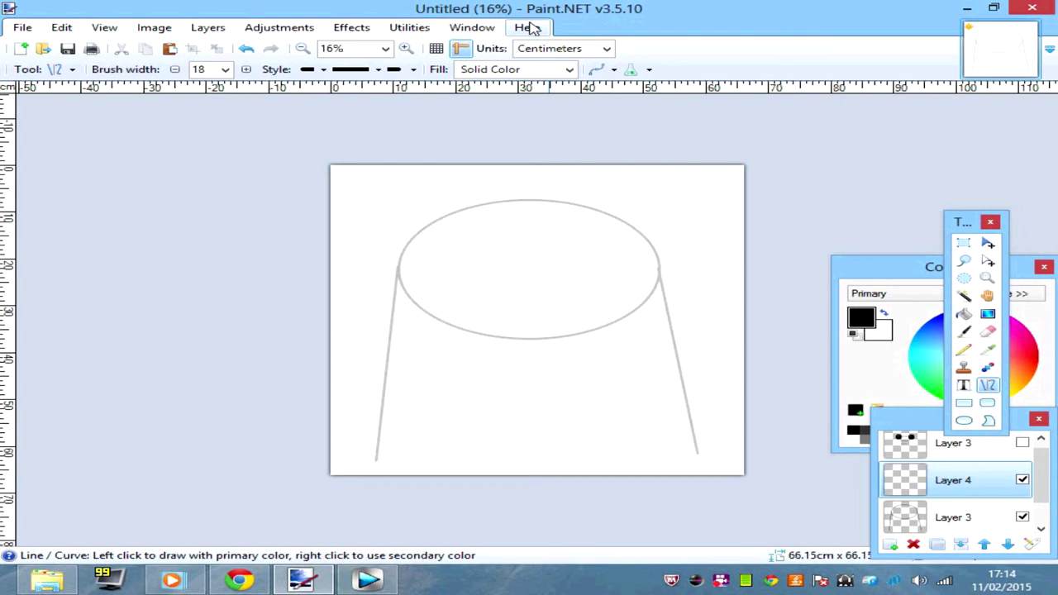
Trace the head top along the ellipse and a line down the left guide
{"action": "left_click", "coordinate": [405, 48]}
{"action": "left_click_drag", "start_coordinate": [238, 321], "coordinate": [529, 166]}
{"action": "left_click_drag", "start_coordinate": [432, 217], "coordinate": [339, 190]}
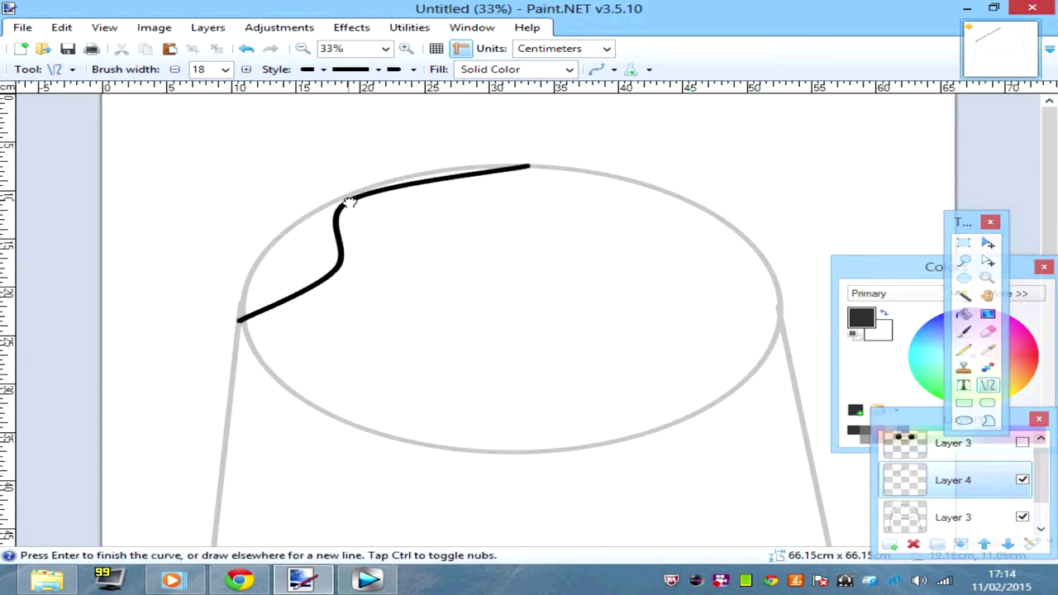
{"action": "left_click_drag", "start_coordinate": [304, 267], "coordinate": [269, 255]}
{"action": "key", "text": "Return"}
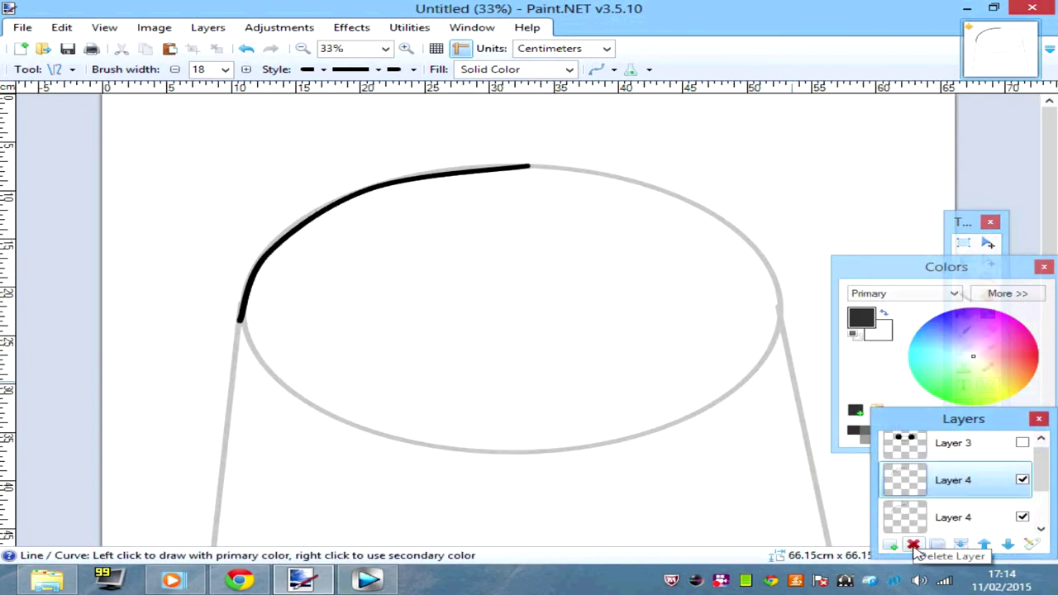
{"action": "scroll", "coordinate": [248, 149], "scroll_direction": "down", "scroll_amount": 3}
{"action": "left_click_drag", "start_coordinate": [248, 149], "coordinate": [194, 518]}
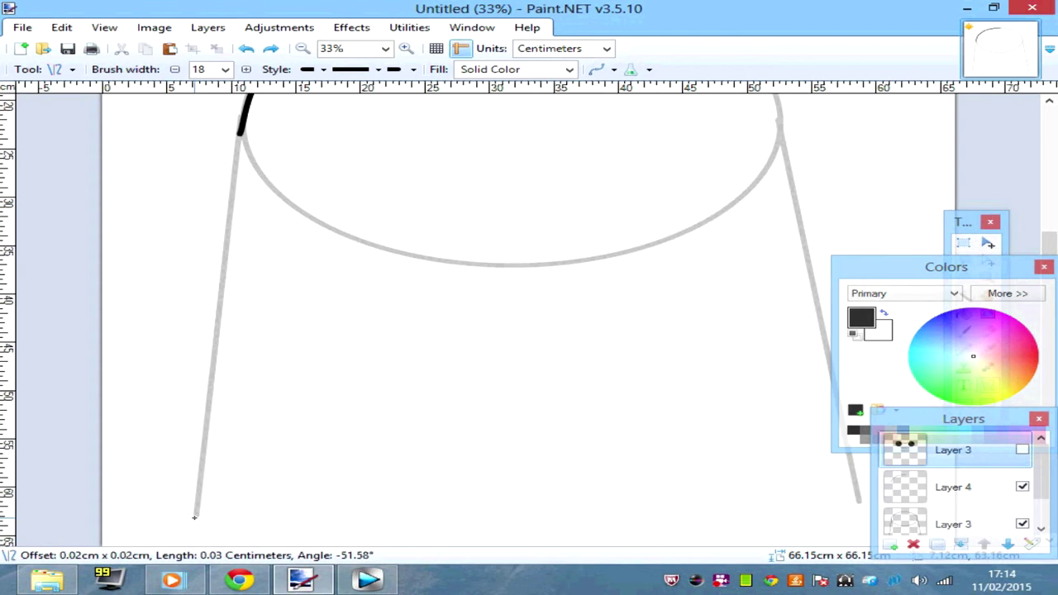
{"action": "key", "text": "Return"}
{"action": "left_click_drag", "start_coordinate": [240, 132], "coordinate": [194, 520]}
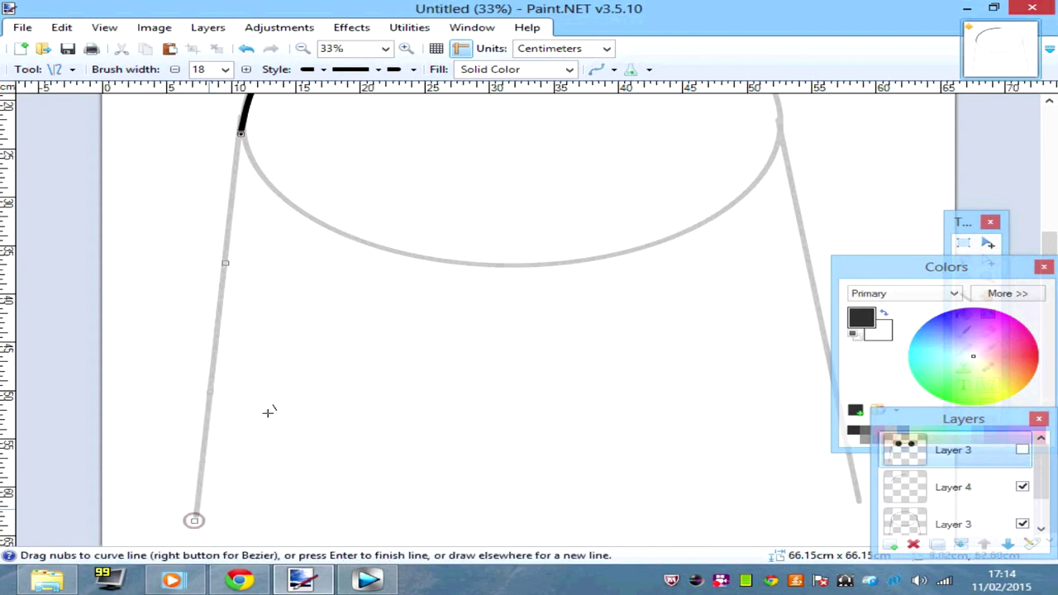
Show the face again, reselect the outline layer, and increase the line width
{"action": "left_click", "coordinate": [1022, 450]}
{"action": "left_click", "coordinate": [987, 331]}
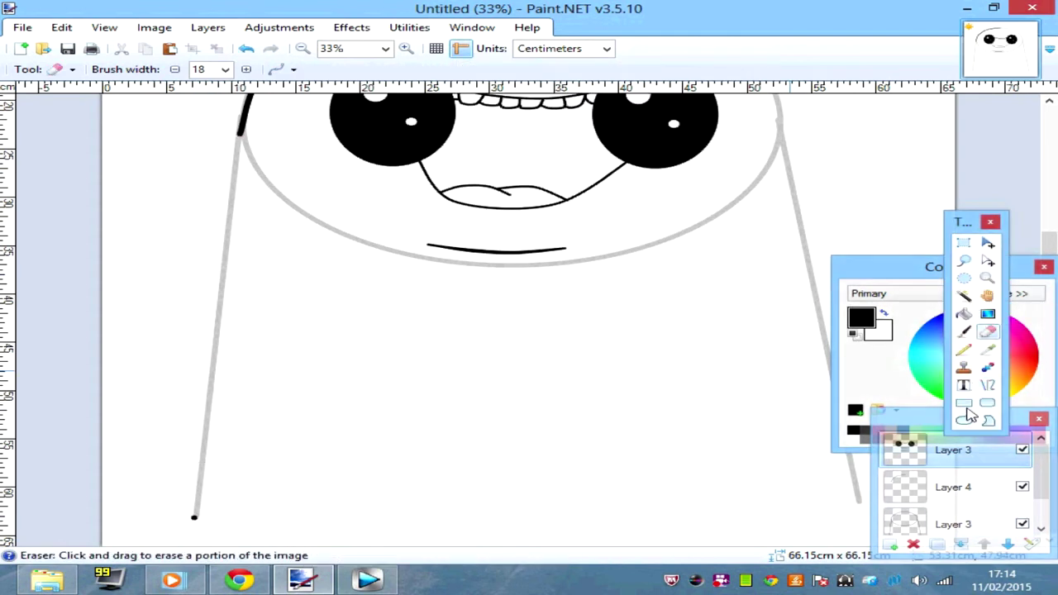
{"action": "left_click", "coordinate": [226, 69]}
{"action": "left_click", "coordinate": [213, 423]}
{"action": "left_click", "coordinate": [988, 385]}
{"action": "left_click", "coordinate": [950, 487]}
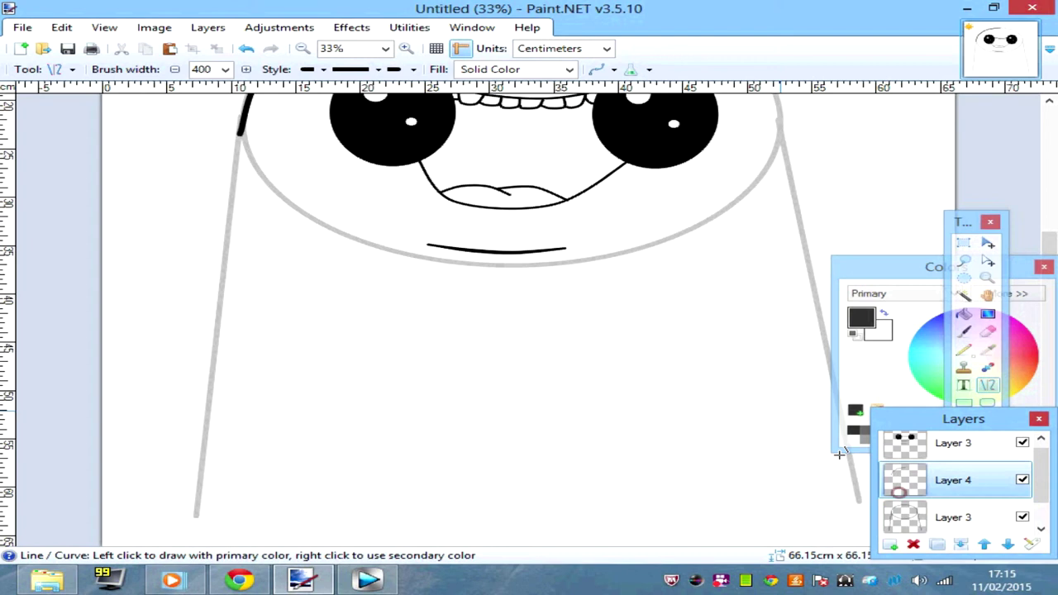
{"action": "left_click", "coordinate": [199, 69]}
{"action": "left_click", "coordinate": [245, 69]}
{"action": "left_click", "coordinate": [245, 69]}
{"action": "left_click", "coordinate": [245, 70]}
{"action": "left_click", "coordinate": [246, 69]}
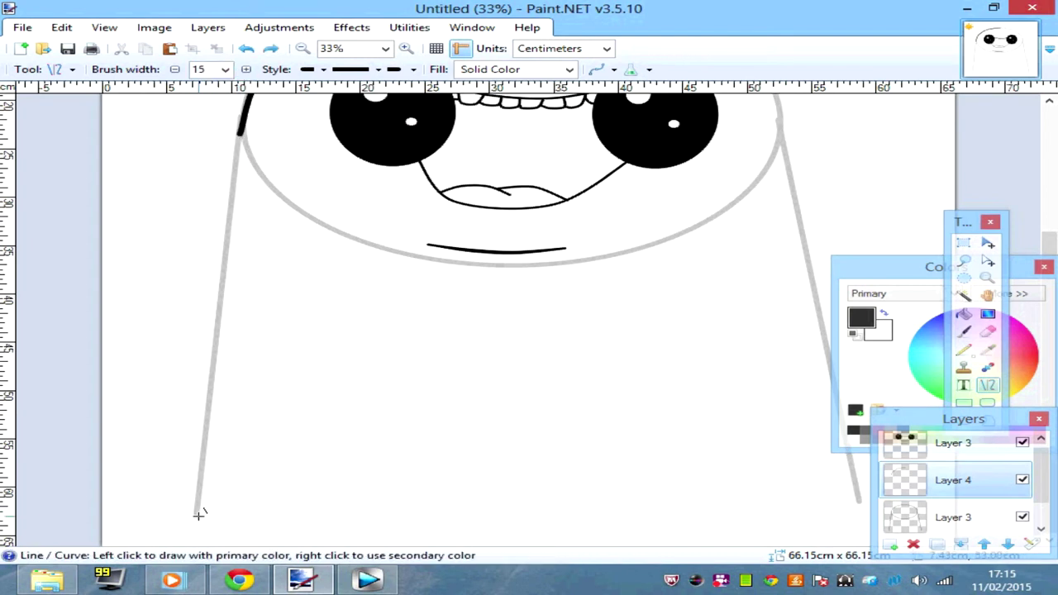
Redraw a thicker left body side that curves around the head
{"action": "left_click_drag", "start_coordinate": [198, 514], "coordinate": [237, 133]}
{"action": "left_click", "coordinate": [406, 49]}
{"action": "left_click", "coordinate": [406, 49]}
{"action": "left_click", "coordinate": [406, 48]}
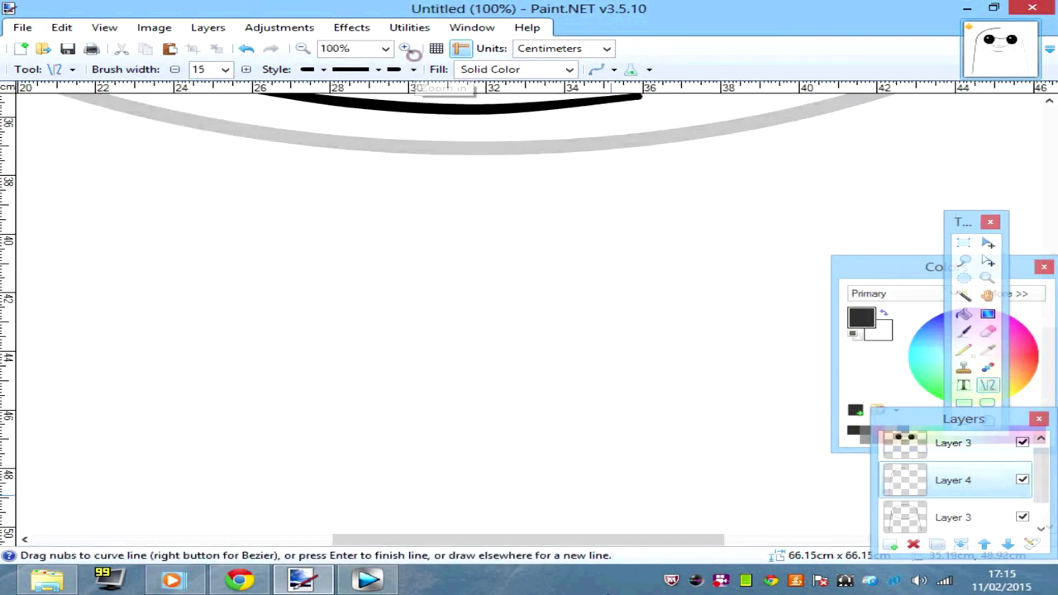
{"action": "scroll", "coordinate": [321, 439], "scroll_direction": "up", "scroll_amount": 10}
{"action": "left_click_drag", "start_coordinate": [66, 217], "coordinate": [65, 215]}
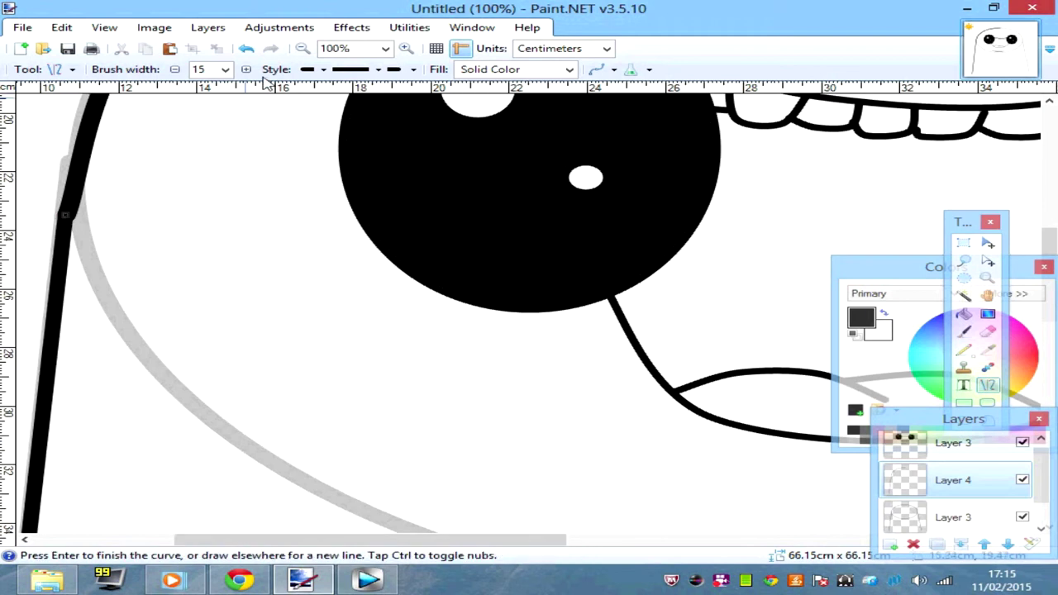
{"action": "left_click", "coordinate": [303, 48]}
{"action": "left_click", "coordinate": [302, 48]}
{"action": "left_click", "coordinate": [303, 48]}
{"action": "left_click", "coordinate": [303, 48]}
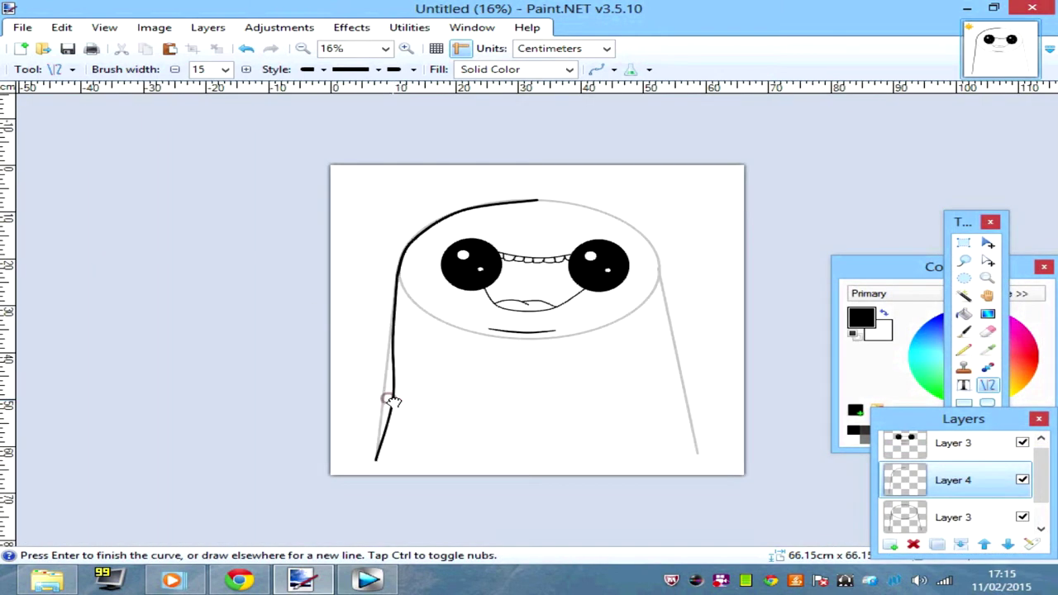
{"action": "left_click_drag", "start_coordinate": [394, 401], "coordinate": [386, 402]}
Duplicate and flip the left outline for the right side, then delete the guide layer
{"action": "left_click", "coordinate": [938, 545]}
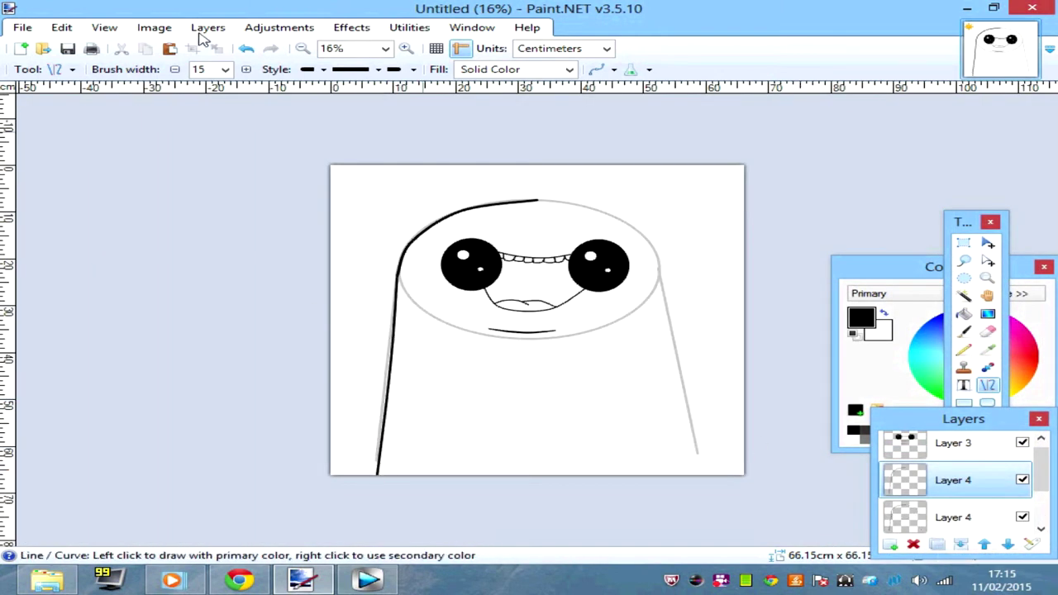
{"action": "left_click", "coordinate": [208, 28]}
{"action": "left_click", "coordinate": [232, 141]}
{"action": "left_click", "coordinate": [959, 545]}
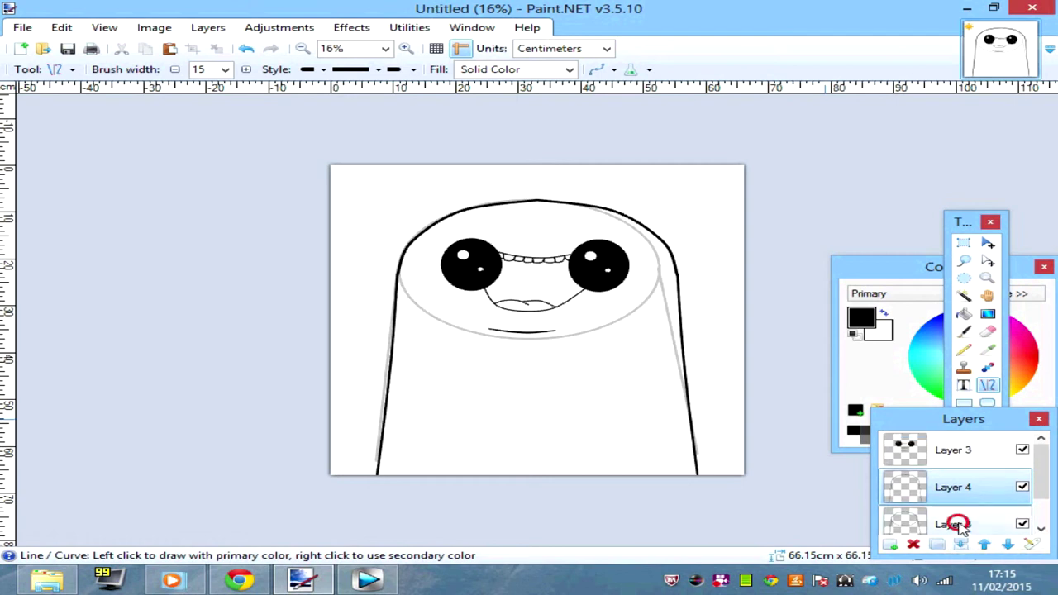
{"action": "left_click", "coordinate": [988, 243]}
{"action": "left_click_drag", "start_coordinate": [461, 275], "coordinate": [455, 274]}
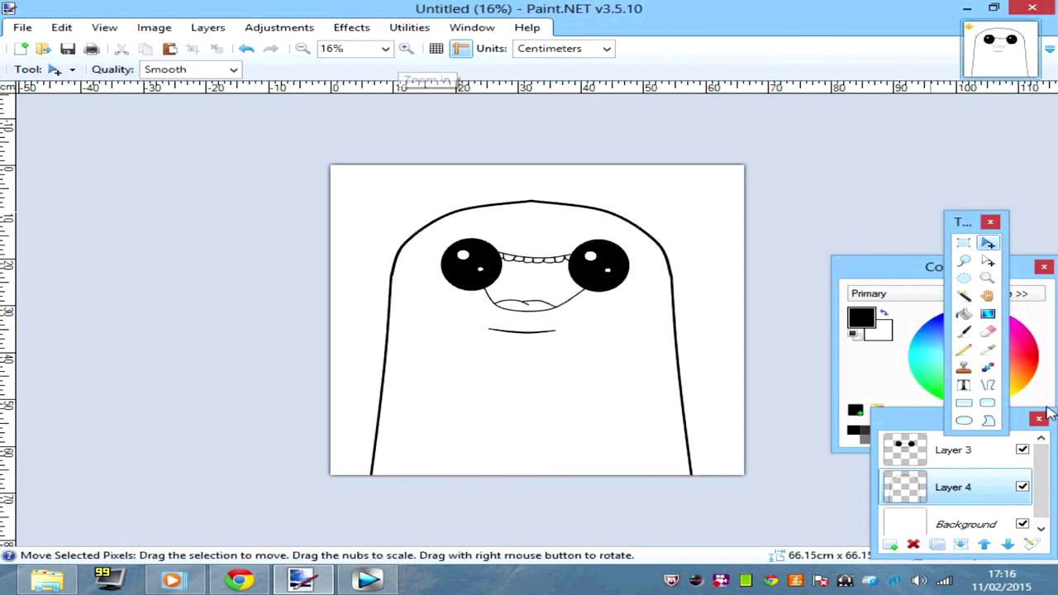
Nudge the eyes and mouth down slightly on the face layer and deselect
{"action": "left_click", "coordinate": [953, 449]}
{"action": "left_click_drag", "start_coordinate": [562, 400], "coordinate": [564, 413]}
{"action": "left_click", "coordinate": [220, 58]}
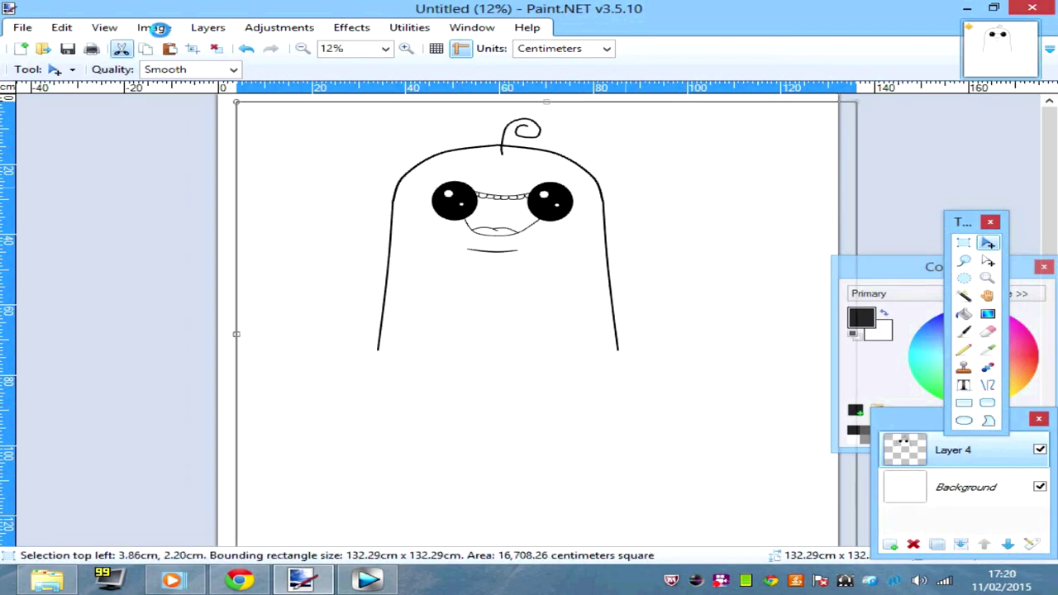
Resize the image to 3000 pixels wide
{"action": "left_click", "coordinate": [154, 27]}
{"action": "left_click", "coordinate": [170, 61]}
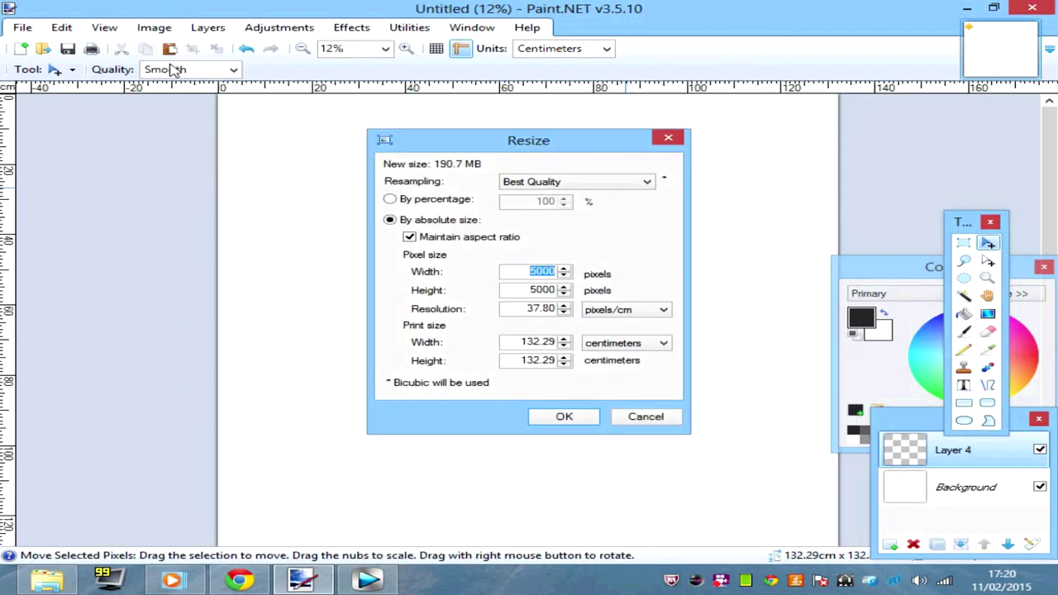
{"action": "type", "text": "3000"}
{"action": "key", "text": "Return"}
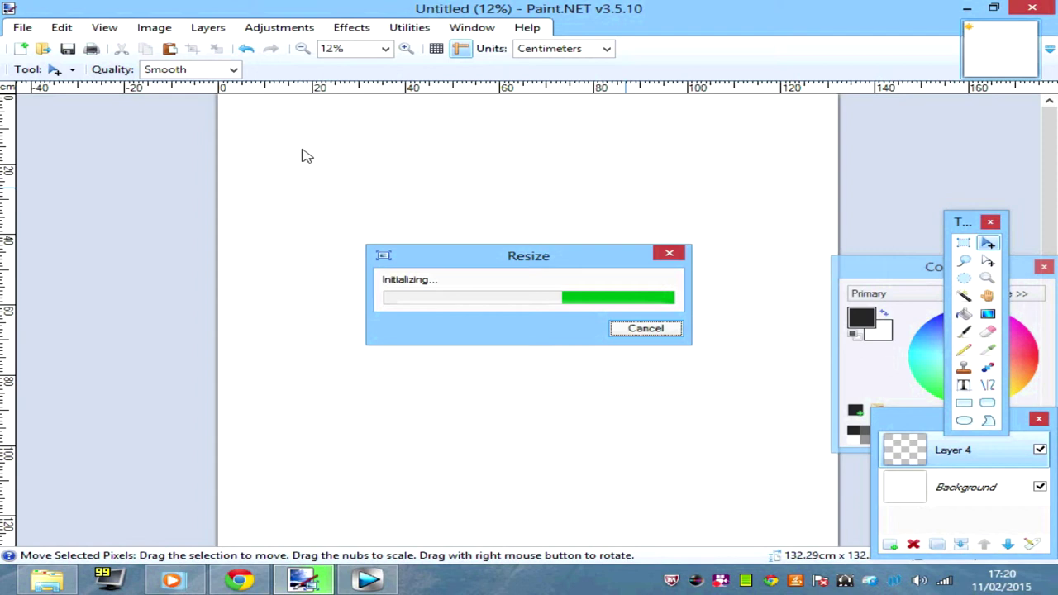
Paste the character drawing, keeping canvas size, and centre it on the canvas
{"action": "key", "text": "ctrl+v"}
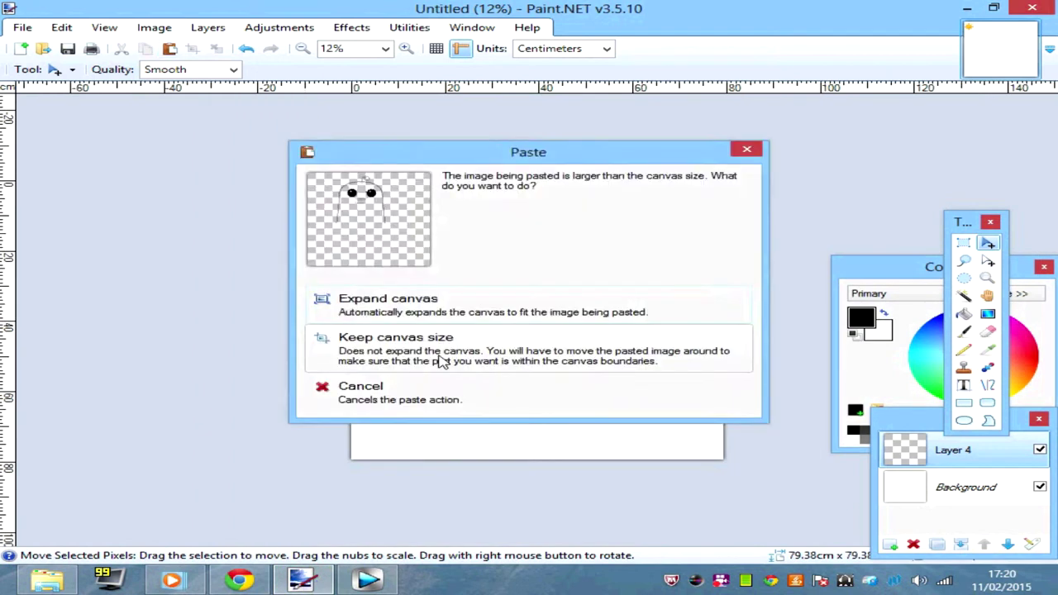
{"action": "left_click", "coordinate": [430, 338]}
{"action": "left_click_drag", "start_coordinate": [548, 395], "coordinate": [475, 425]}
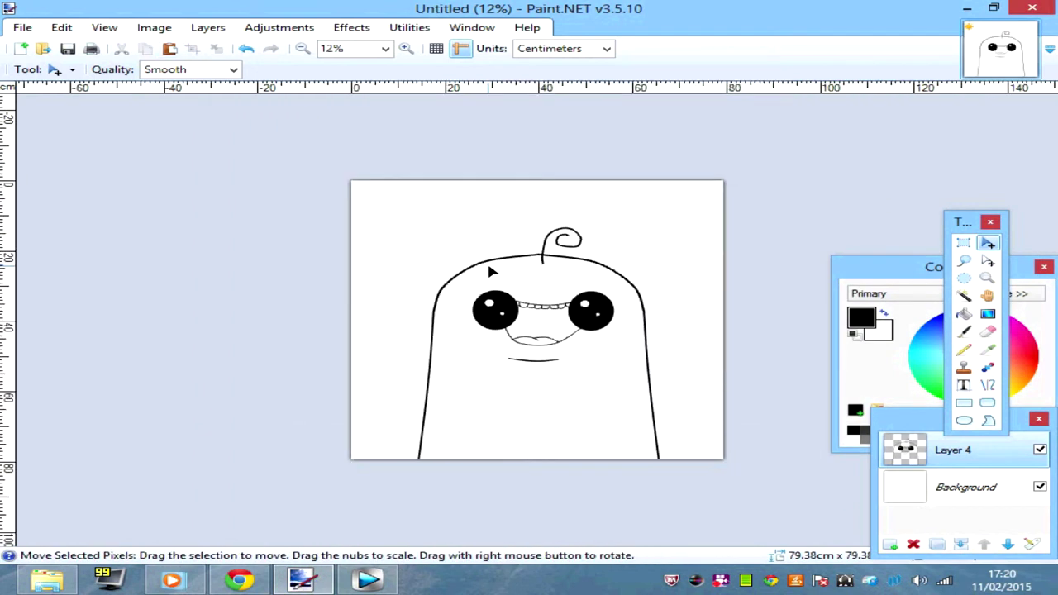
Add a new colouring layer and set a pale light green as the brush colour
{"action": "key", "text": "ctrl+shift+n"}
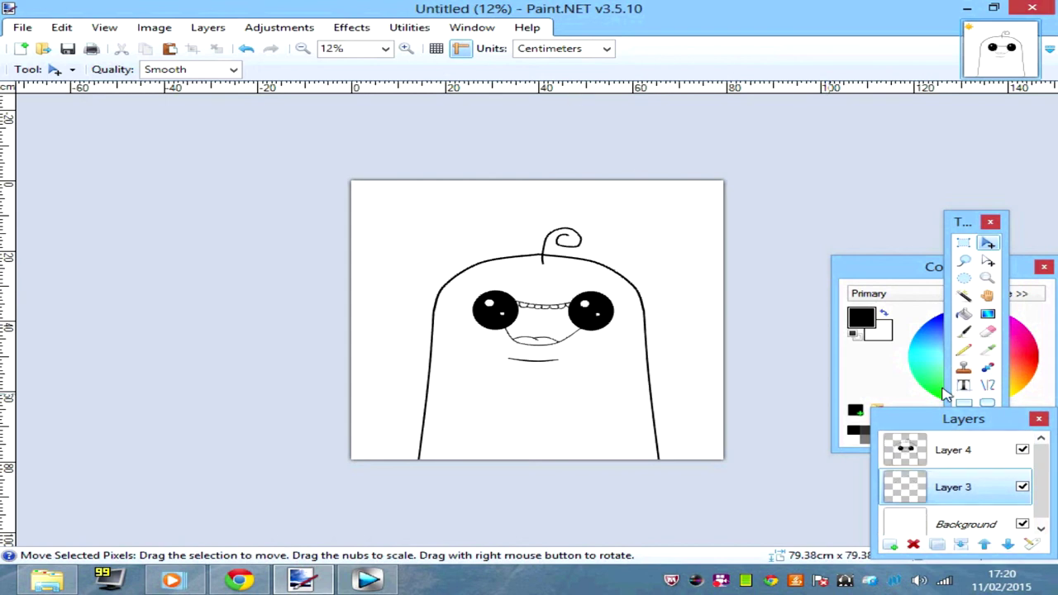
{"action": "left_click", "coordinate": [908, 359]}
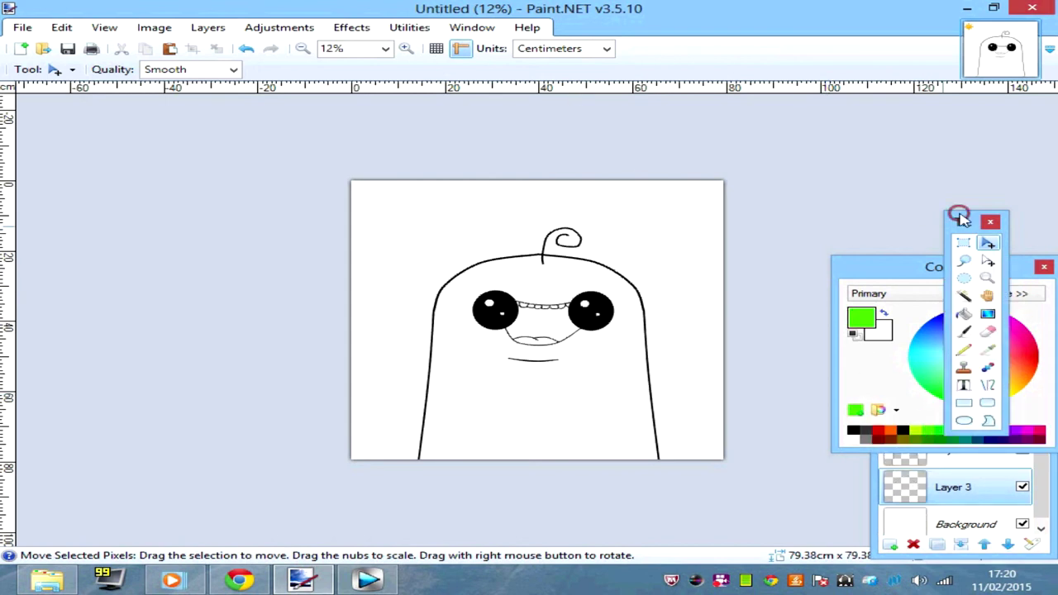
{"action": "left_click_drag", "start_coordinate": [963, 221], "coordinate": [899, 170]}
{"action": "left_click", "coordinate": [472, 28]}
{"action": "left_click", "coordinate": [492, 95]}
{"action": "left_click", "coordinate": [472, 27]}
{"action": "left_click", "coordinate": [500, 98]}
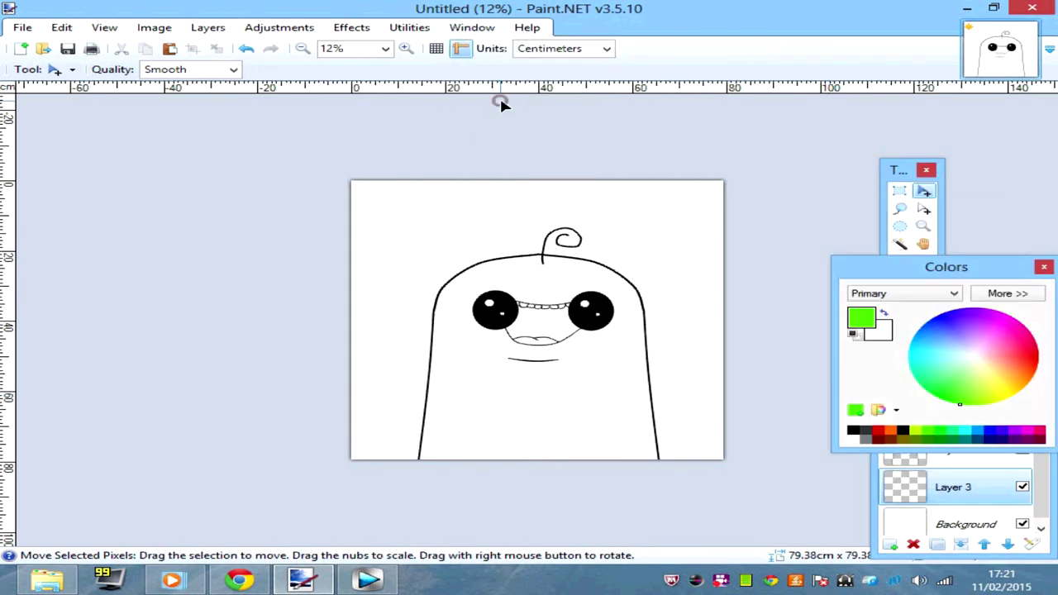
{"action": "left_click", "coordinate": [900, 279]}
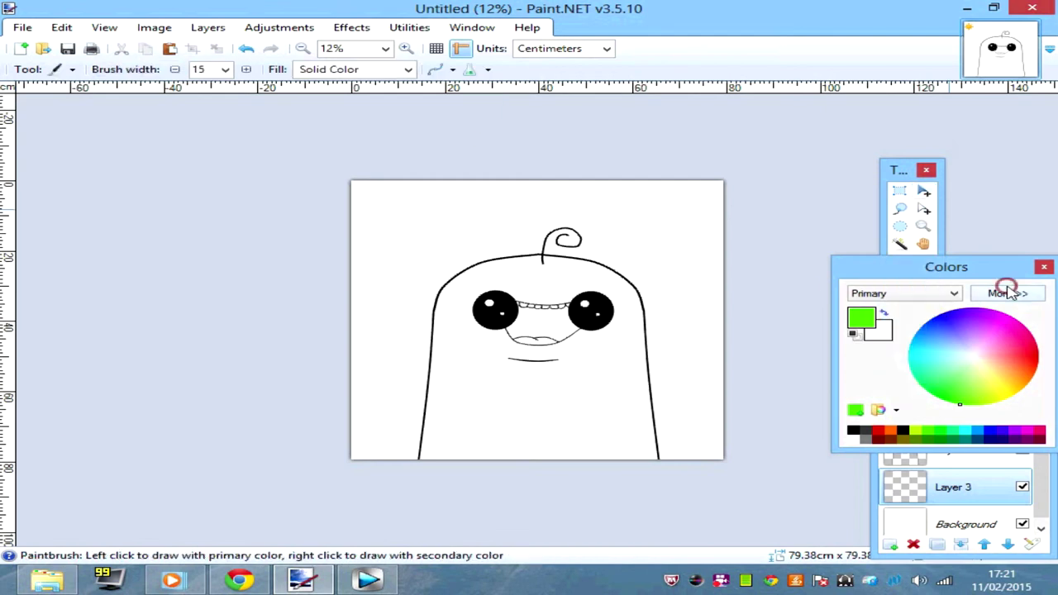
{"action": "left_click", "coordinate": [1008, 293]}
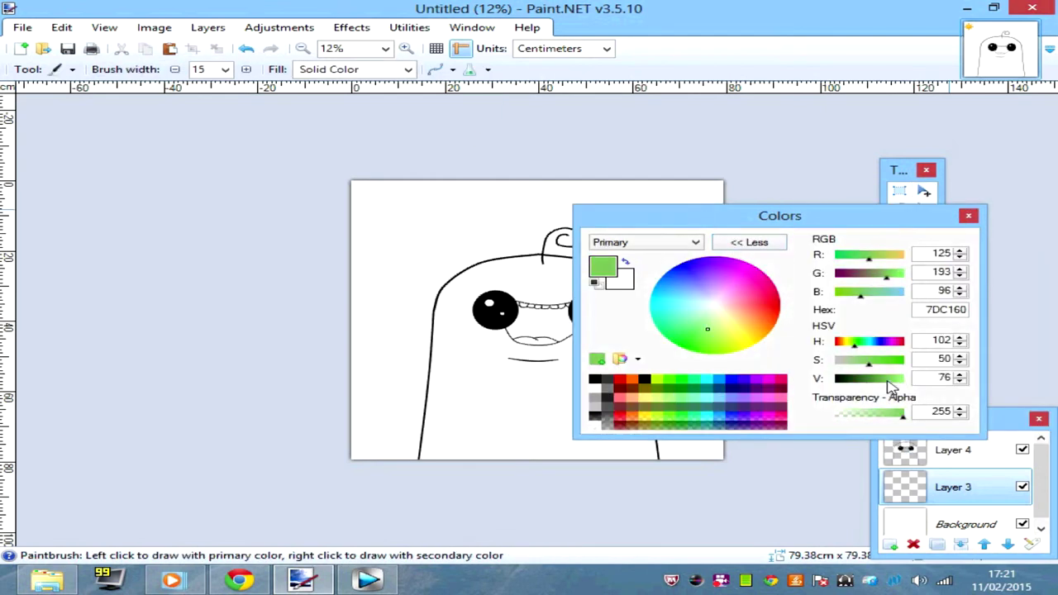
{"action": "left_click_drag", "start_coordinate": [891, 384], "coordinate": [899, 381]}
{"action": "left_click", "coordinate": [749, 242]}
{"action": "left_click_drag", "start_coordinate": [708, 221], "coordinate": [840, 243]}
{"action": "left_click", "coordinate": [224, 70]}
Paint the whole body light green with a very wide brush
{"action": "left_click", "coordinate": [235, 395]}
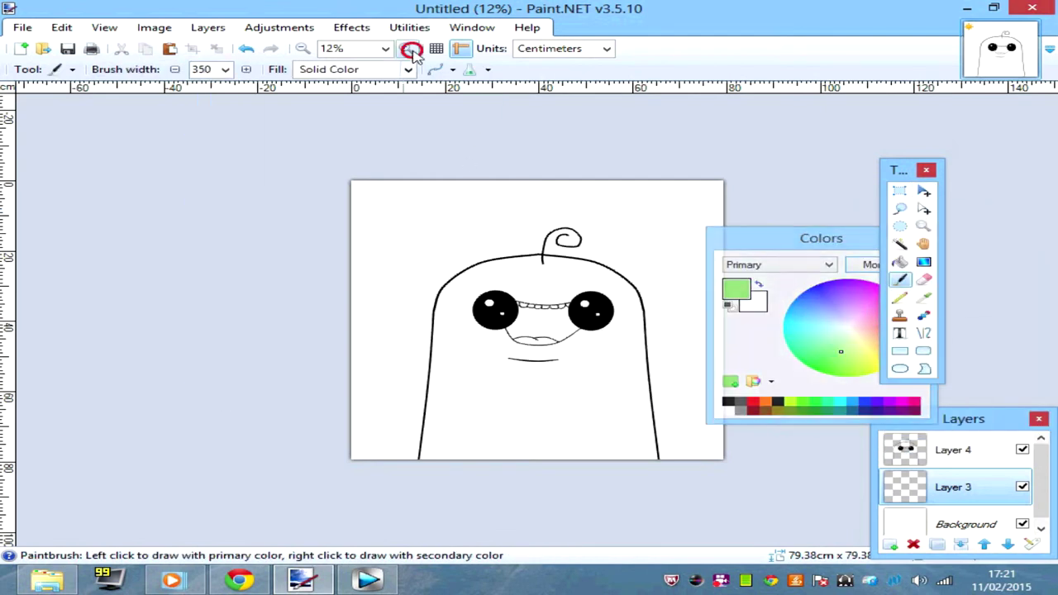
{"action": "left_click", "coordinate": [410, 50]}
{"action": "mouse_move", "coordinate": [438, 281]}
{"action": "left_mouse_down"}
{"action": "mouse_move", "coordinate": [384, 504]}
{"action": "mouse_move", "coordinate": [645, 496]}
{"action": "left_mouse_up"}
{"action": "left_click_drag", "start_coordinate": [314, 314], "coordinate": [769, 198]}
{"action": "left_click_drag", "start_coordinate": [331, 388], "coordinate": [771, 405]}
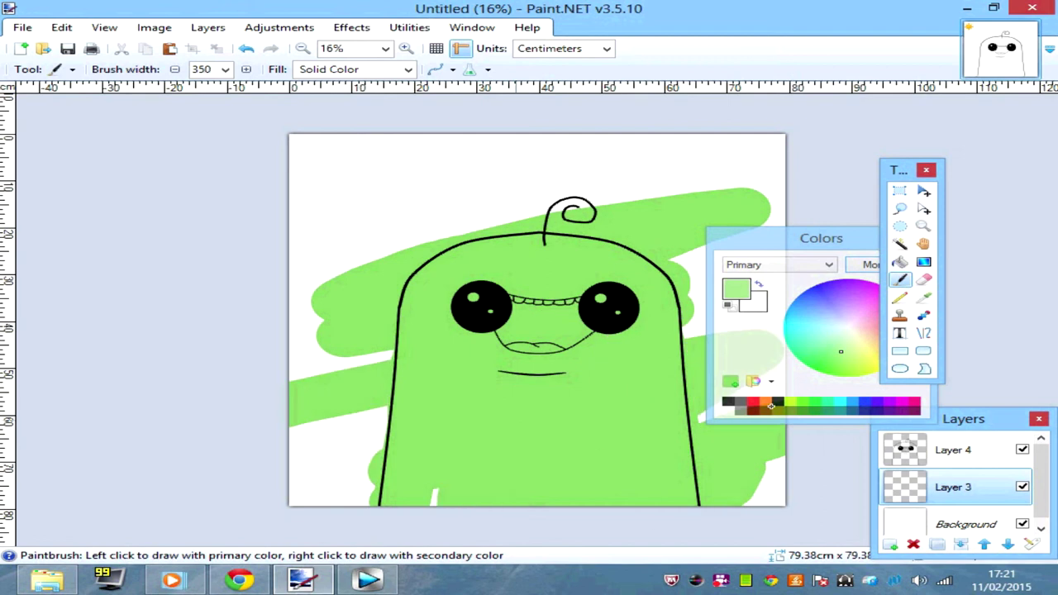
Shade the head top and left side with a sampled darker green
{"action": "left_click_drag", "start_coordinate": [821, 238], "coordinate": [717, 216]}
{"action": "left_click", "coordinate": [923, 297]}
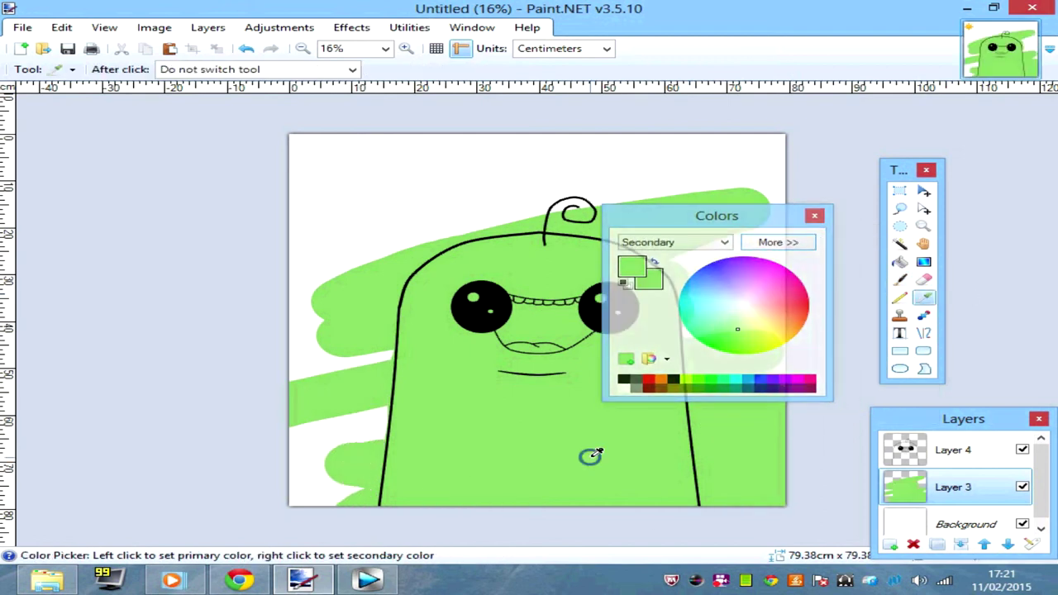
{"action": "left_click", "coordinate": [777, 241]}
{"action": "left_click", "coordinate": [900, 280]}
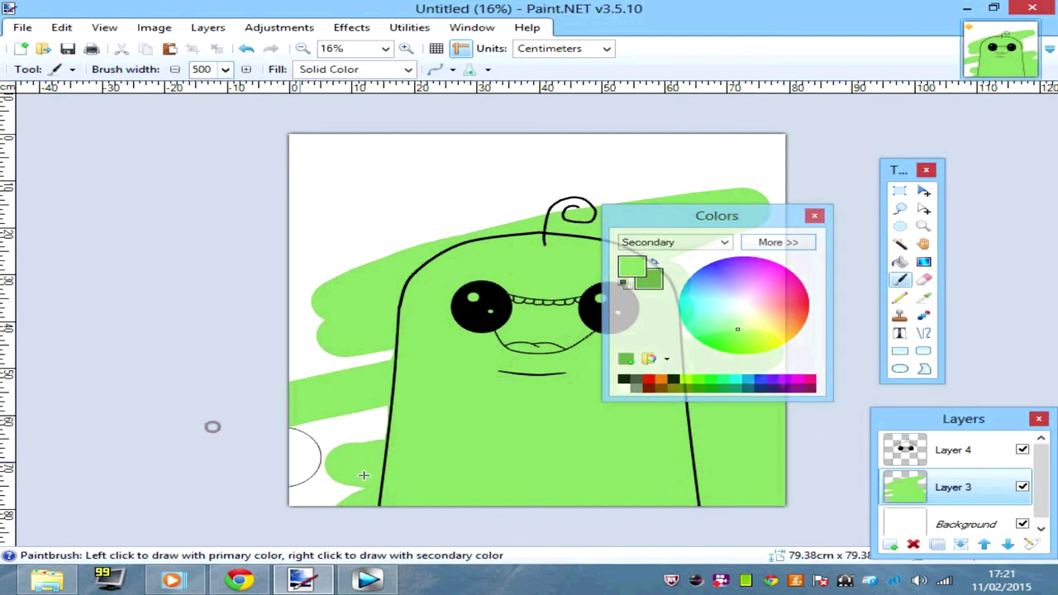
{"action": "left_click", "coordinate": [653, 261]}
{"action": "left_click_drag", "start_coordinate": [579, 252], "coordinate": [418, 215]}
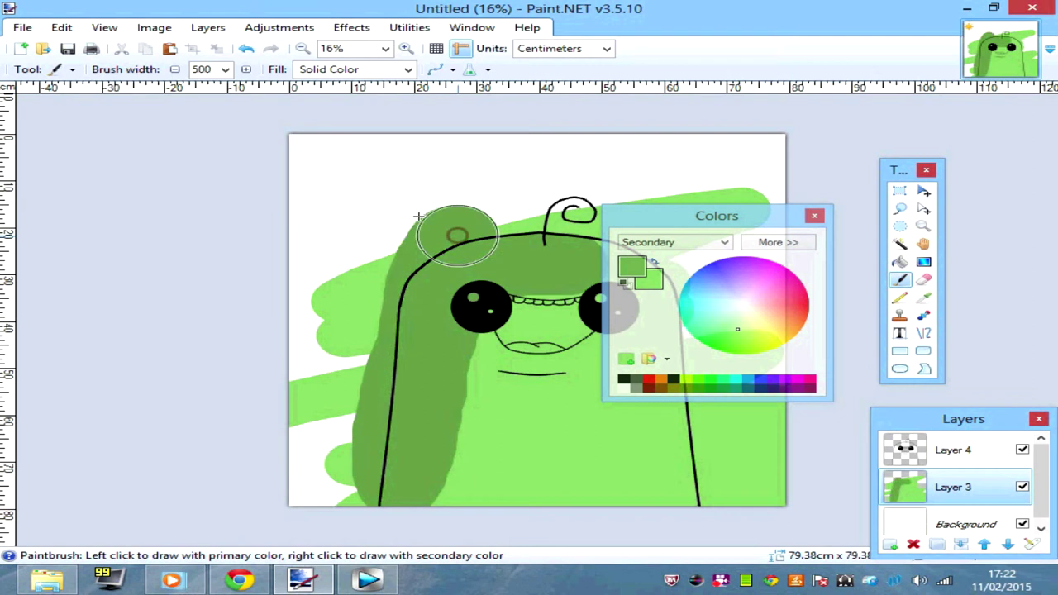
{"action": "left_click", "coordinate": [246, 48]}
{"action": "left_click_drag", "start_coordinate": [608, 202], "coordinate": [352, 486]}
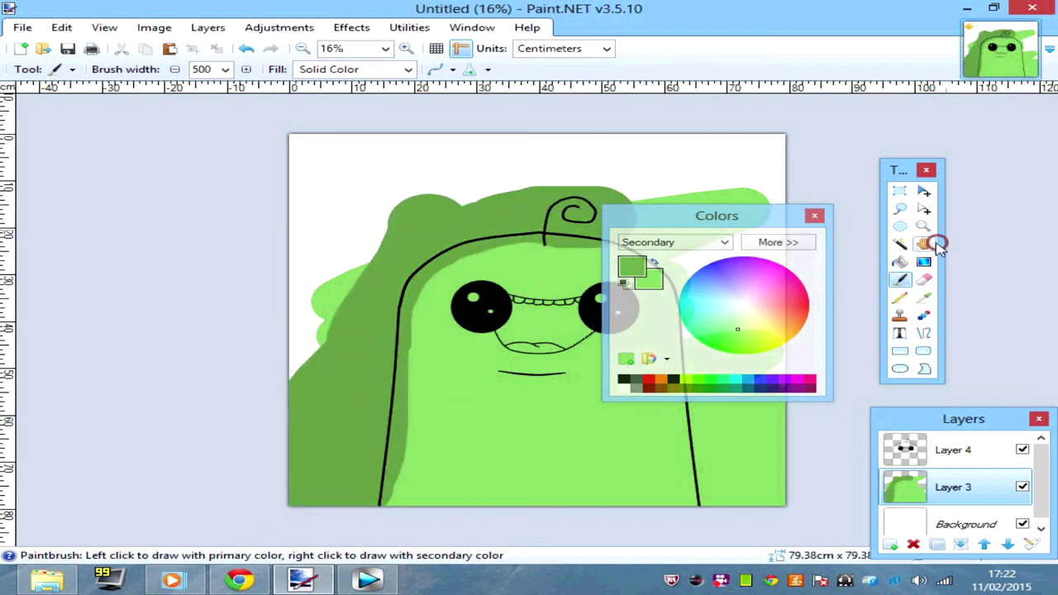
Magic Wand the area outside the outline and cut the stray green from the colour layer
{"action": "left_click", "coordinate": [901, 246]}
{"action": "left_click", "coordinate": [922, 282]}
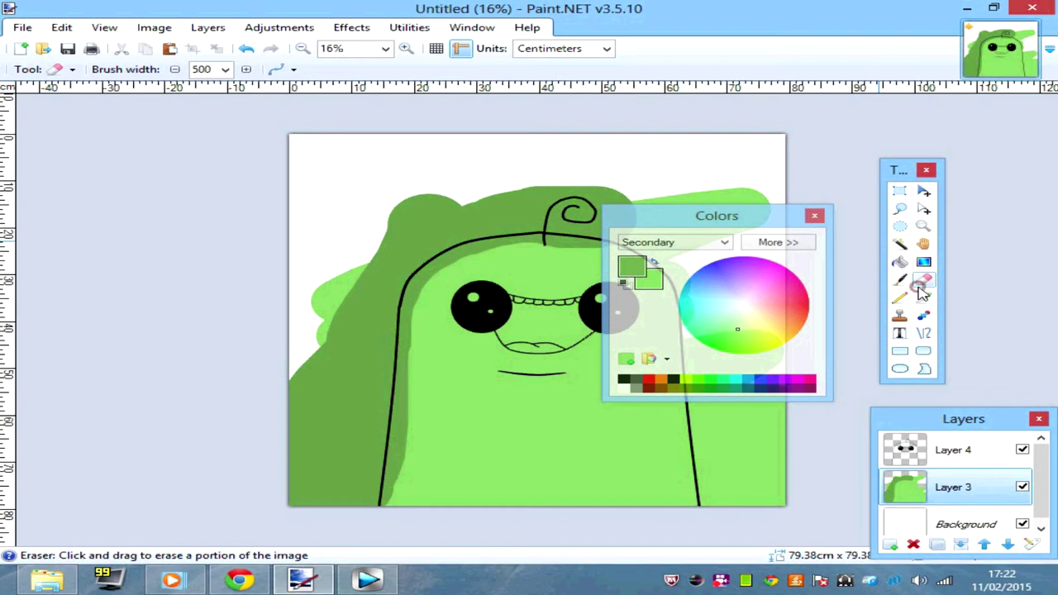
{"action": "left_click", "coordinate": [906, 244]}
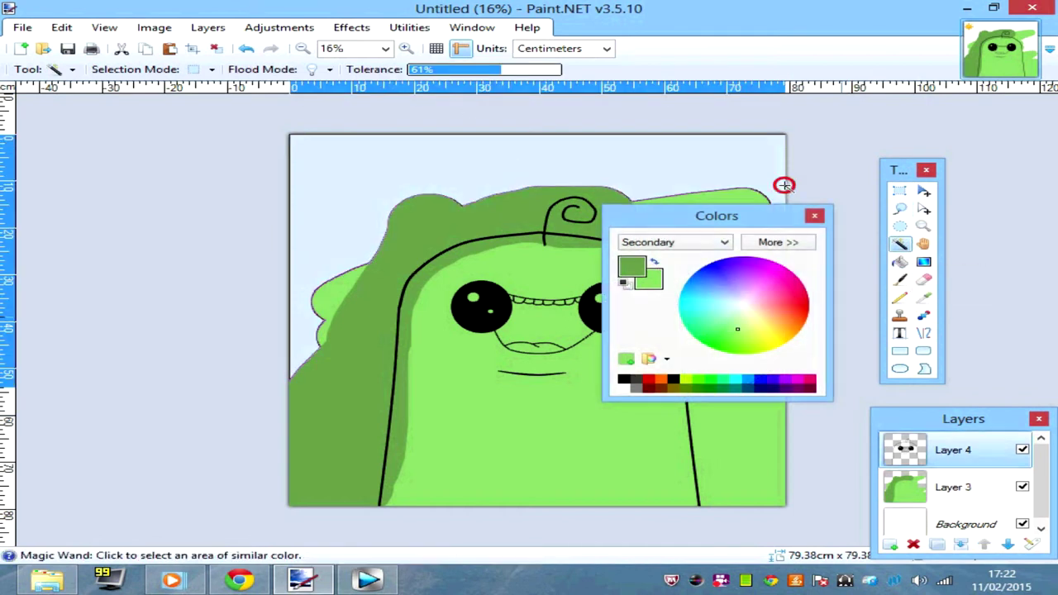
{"action": "left_click", "coordinate": [896, 489]}
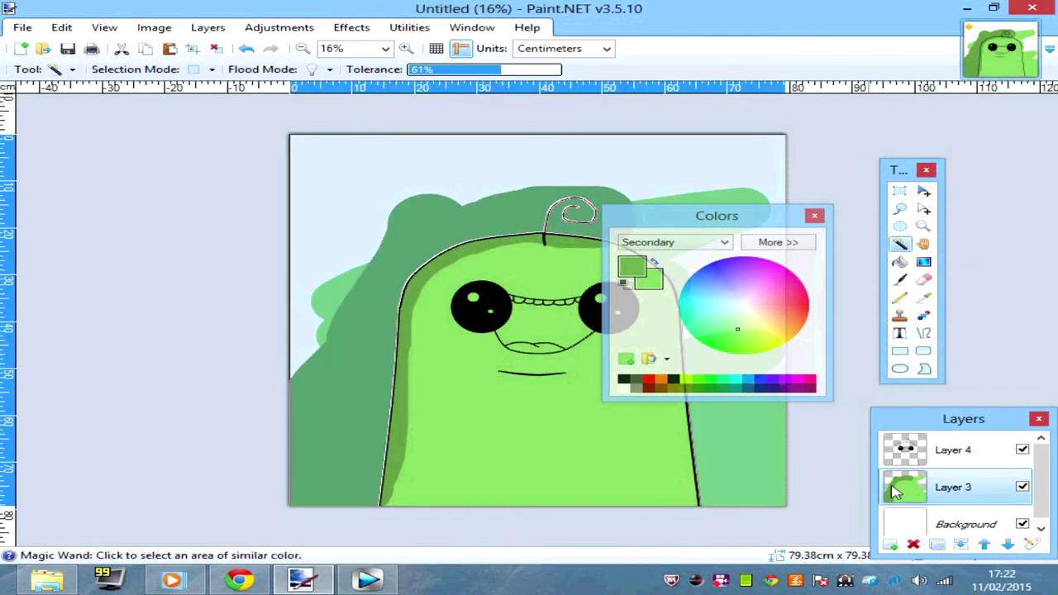
{"action": "left_click", "coordinate": [122, 49]}
{"action": "left_click", "coordinate": [245, 48]}
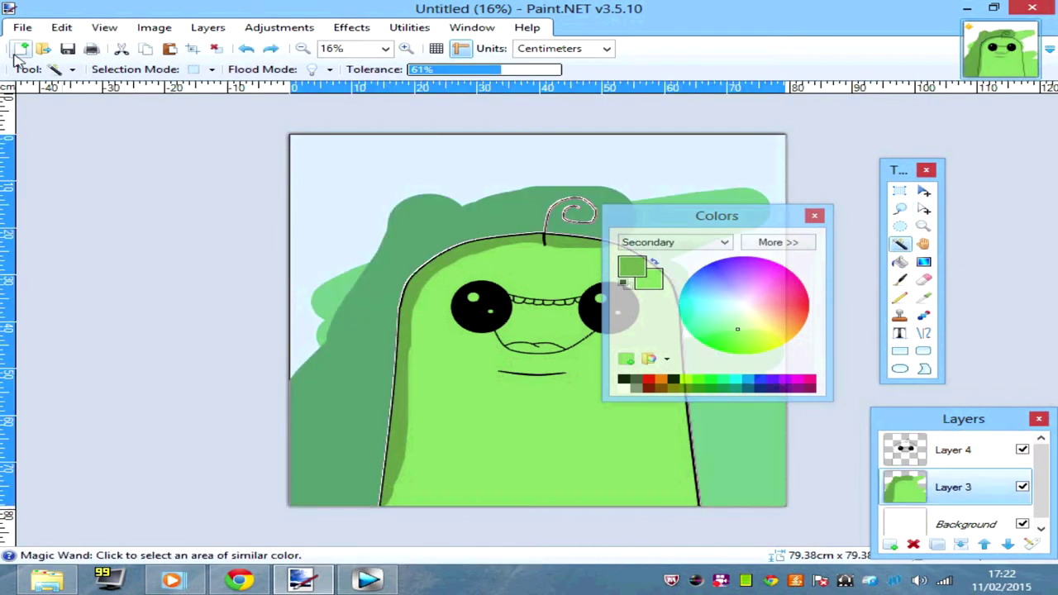
{"action": "left_click", "coordinate": [120, 49]}
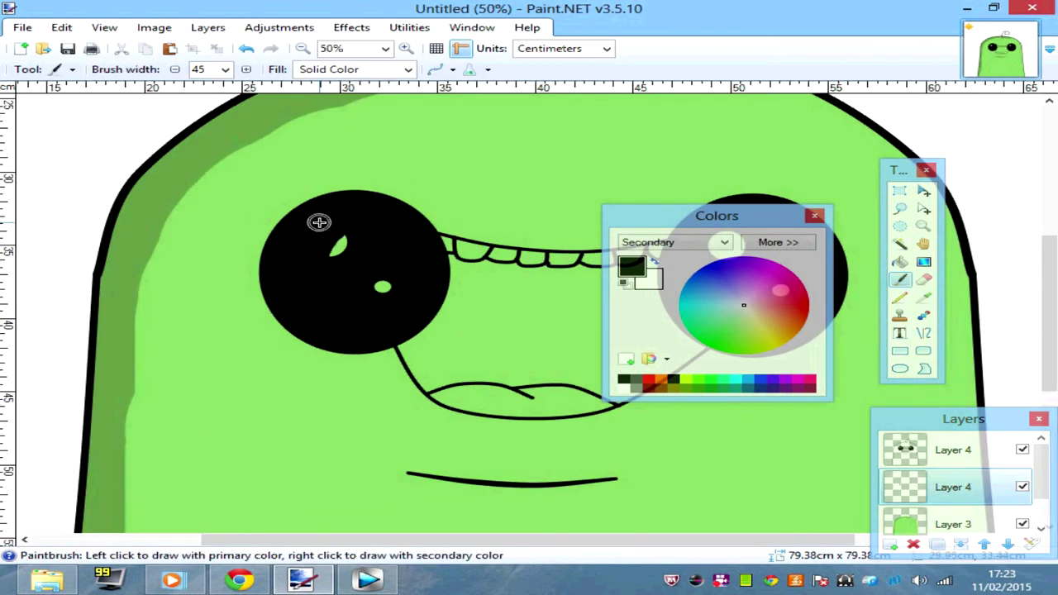
Add white highlight dots to both eyes
{"action": "mouse_move", "coordinate": [692, 216]}
{"action": "left_mouse_down"}
{"action": "mouse_move", "coordinate": [644, 331]}
{"action": "mouse_move", "coordinate": [920, 284]}
{"action": "left_mouse_up"}
{"action": "left_click", "coordinate": [959, 544]}
{"action": "triple_click", "coordinate": [302, 48]}
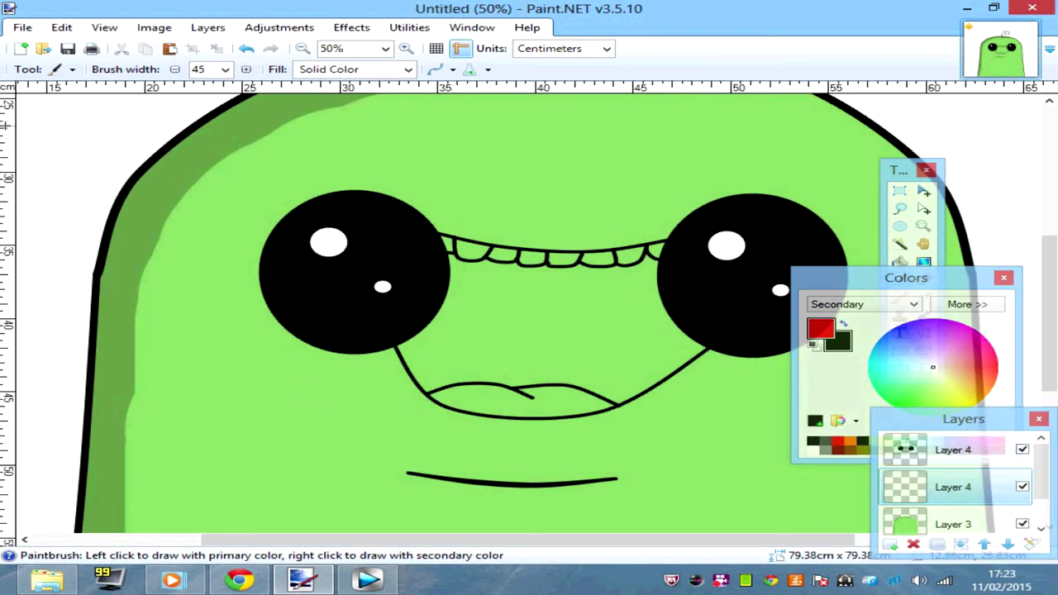
Paint smaller two-lobed lips over the mouth in a darker red
{"action": "left_click", "coordinate": [215, 414]}
{"action": "left_click_drag", "start_coordinate": [437, 425], "coordinate": [574, 463]}
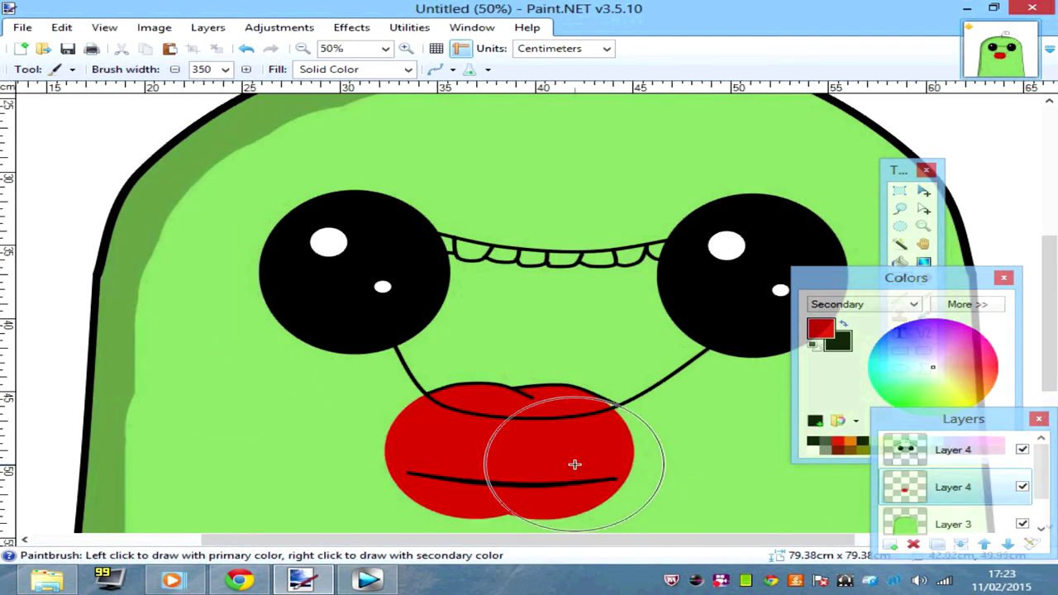
{"action": "left_click_drag", "start_coordinate": [906, 278], "coordinate": [728, 248]}
{"action": "left_click", "coordinate": [719, 261]}
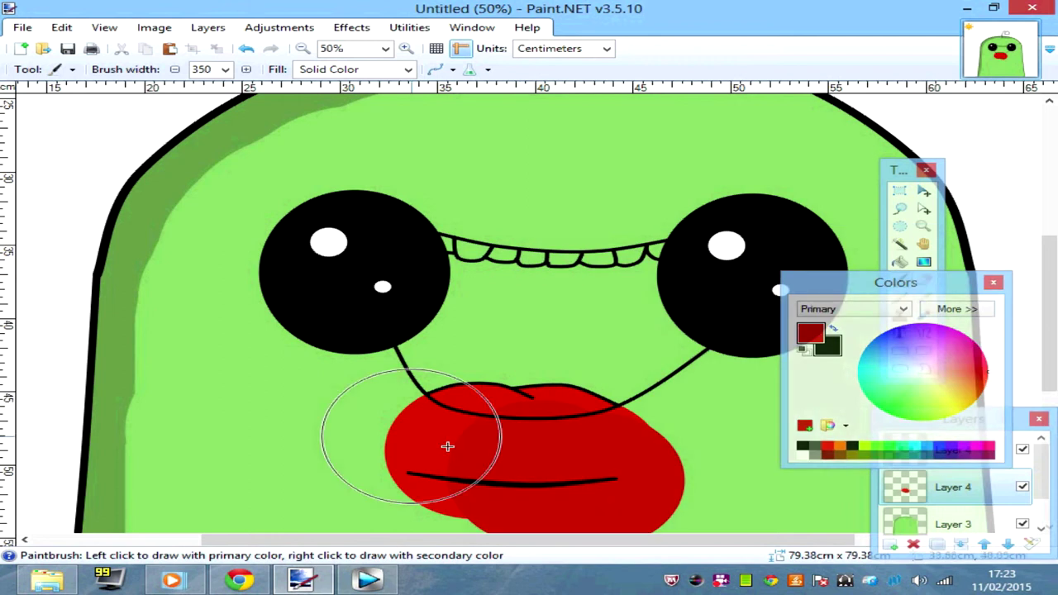
{"action": "mouse_move", "coordinate": [546, 453]}
{"action": "left_mouse_down"}
{"action": "mouse_move", "coordinate": [479, 449]}
{"action": "mouse_move", "coordinate": [661, 463]}
{"action": "left_mouse_up"}
{"action": "left_click", "coordinate": [876, 324]}
{"action": "left_click", "coordinate": [750, 302]}
{"action": "key", "text": "e"}
{"action": "key", "text": "b"}
{"action": "left_click_drag", "start_coordinate": [548, 449], "coordinate": [463, 451]}
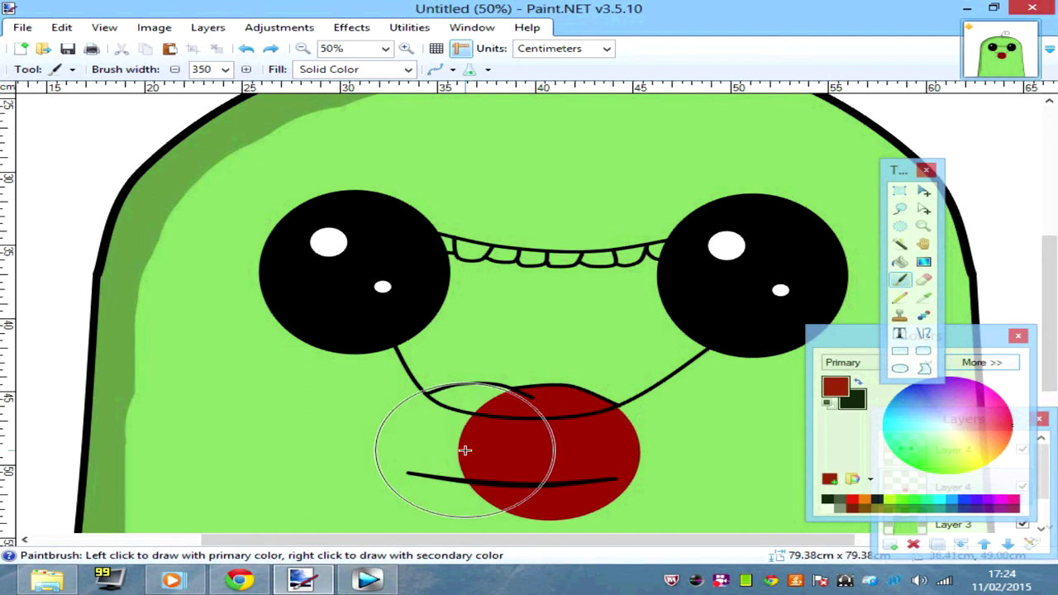
Repaint the left lip lobe brighter red and add a curve line on the lips
{"action": "left_click", "coordinate": [976, 362]}
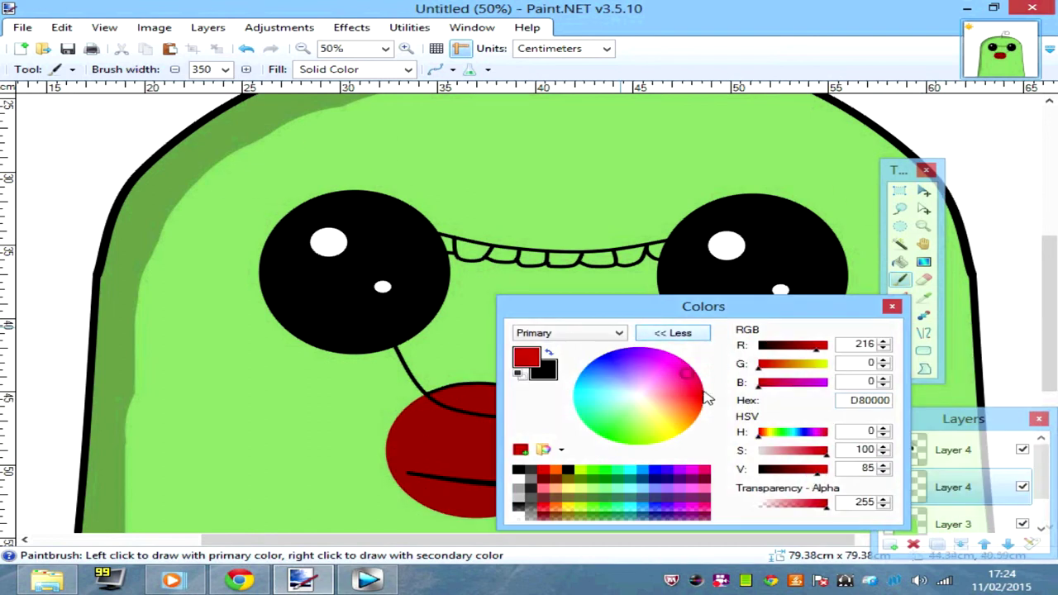
{"action": "left_click", "coordinate": [672, 332]}
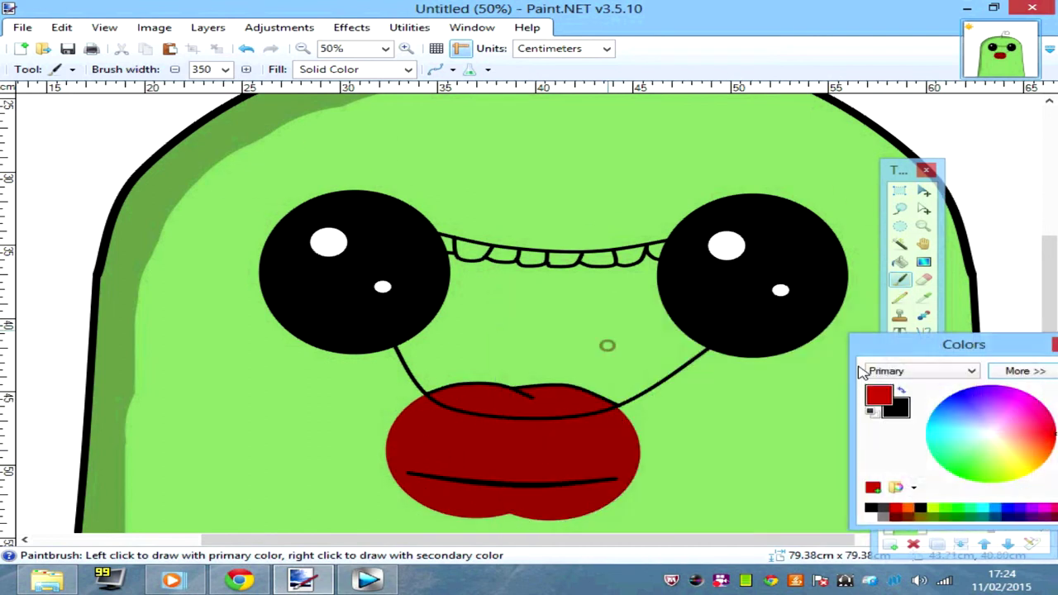
{"action": "left_click_drag", "start_coordinate": [579, 450], "coordinate": [496, 455]}
{"action": "left_click", "coordinate": [406, 48]}
{"action": "type", "text": "45"}
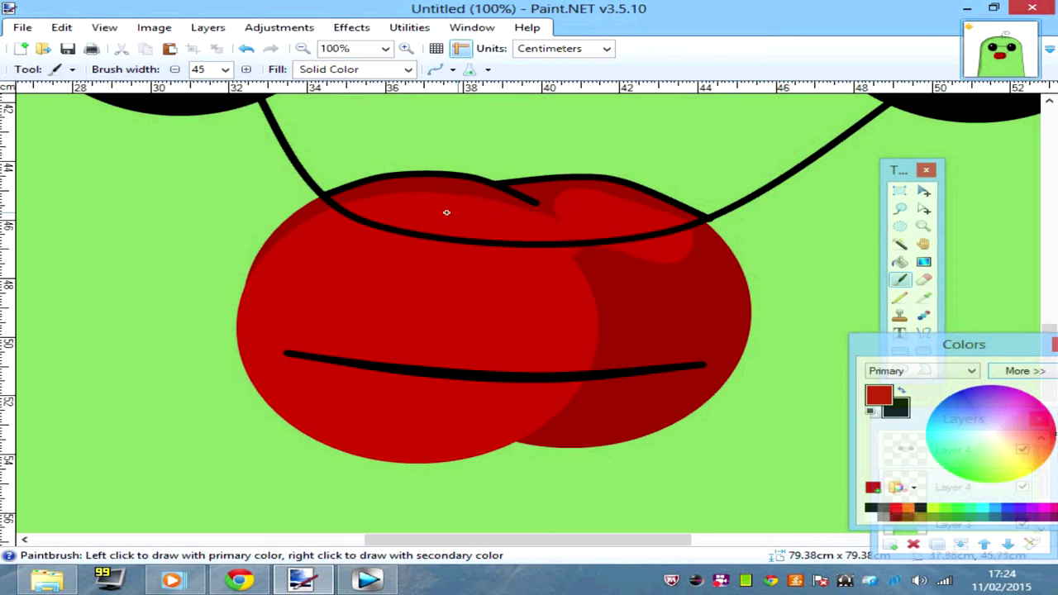
{"action": "type", "text": "o"}
{"action": "key", "text": "ctrl+plus"}
{"action": "key", "text": "ctrl+plus"}
{"action": "key", "text": "ctrl+plus"}
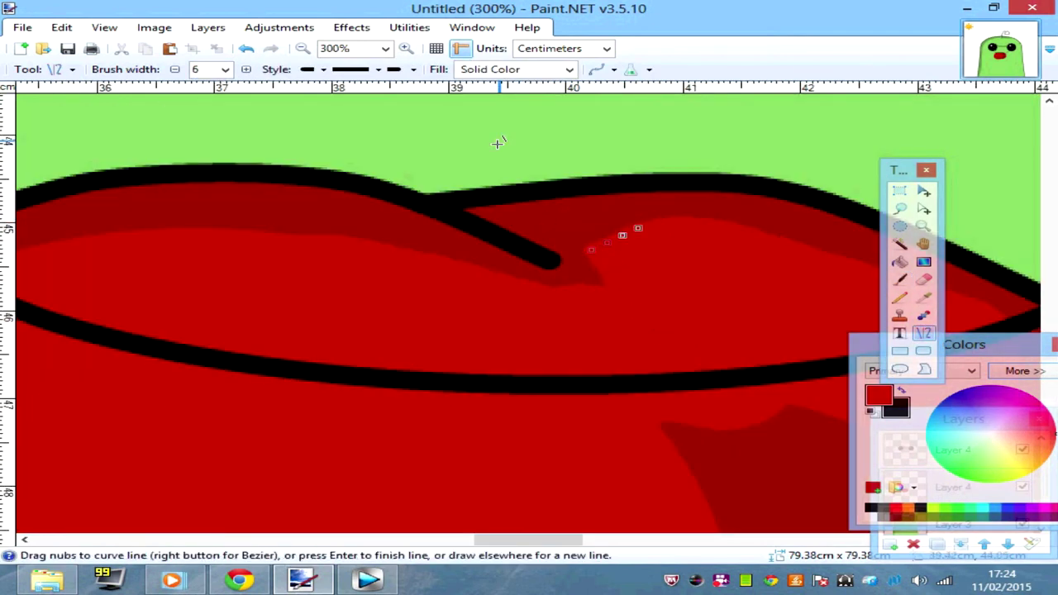
{"action": "key", "text": "Return"}
Magic Wand the green area around the lips to isolate the overspill
{"action": "key", "text": "ctrl+minus"}
{"action": "key", "text": "ctrl+minus"}
{"action": "key", "text": "ctrl+minus"}
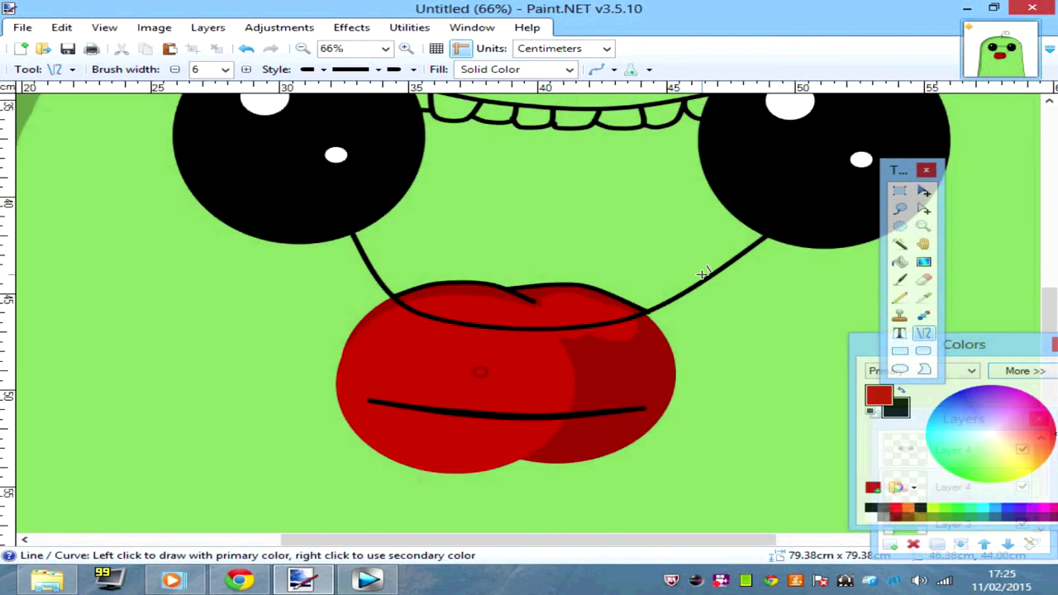
{"action": "left_click", "coordinate": [901, 243]}
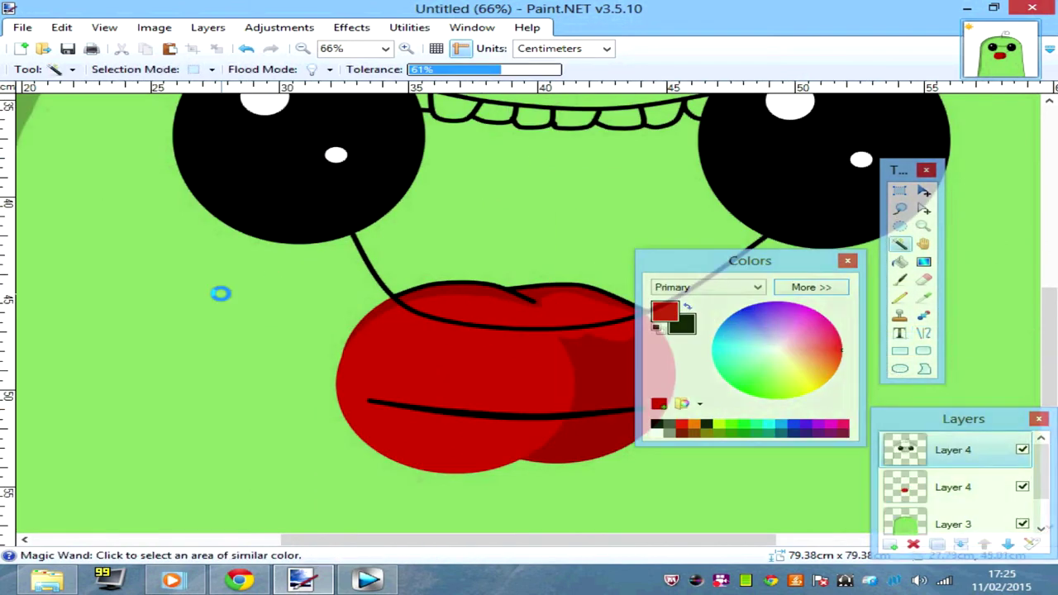
{"action": "left_click", "coordinate": [220, 292]}
{"action": "left_click", "coordinate": [302, 48]}
{"action": "left_click", "coordinate": [302, 48]}
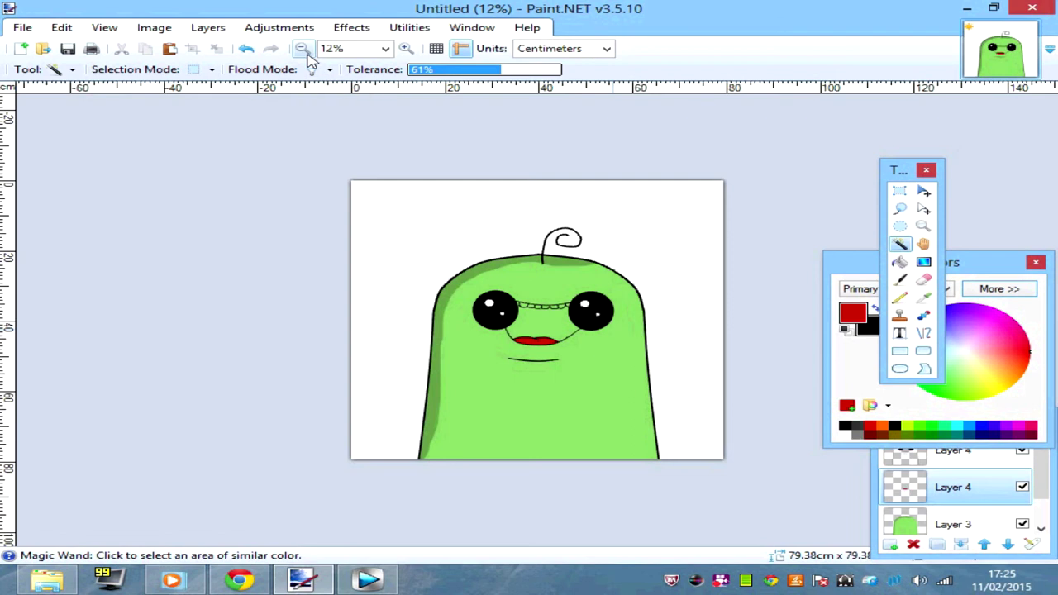
Add Layer 5 below Layer 4 and set up the paintbrush at width 90
{"action": "left_click", "coordinate": [406, 48]}
{"action": "left_click", "coordinate": [406, 48]}
{"action": "left_click", "coordinate": [406, 48]}
{"action": "key", "text": "ctrl+shift+n"}
{"action": "left_click", "coordinate": [1006, 545]}
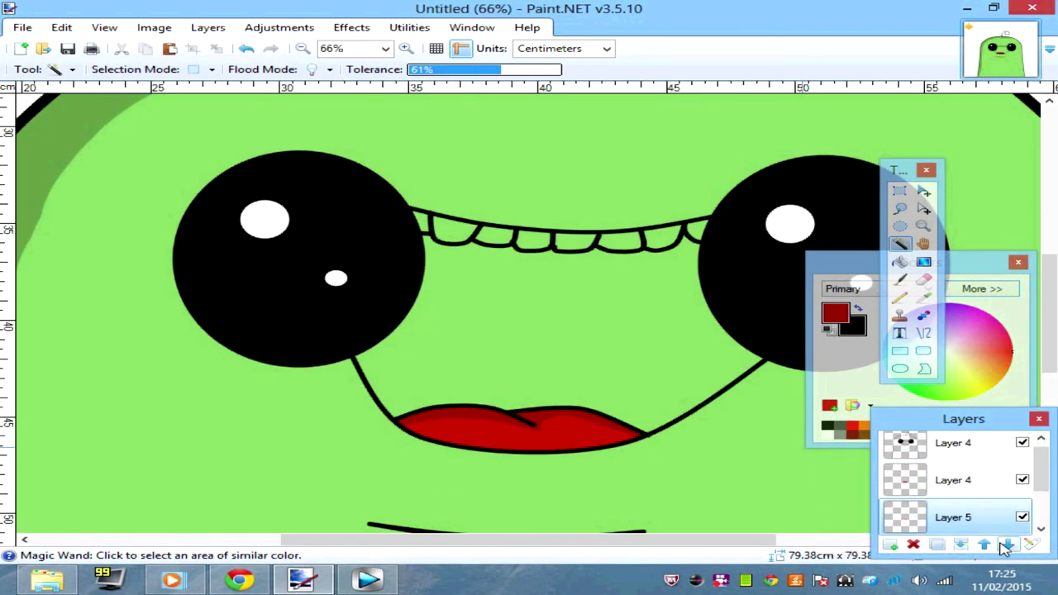
{"action": "left_click", "coordinate": [982, 288]}
{"action": "left_click", "coordinate": [852, 276]}
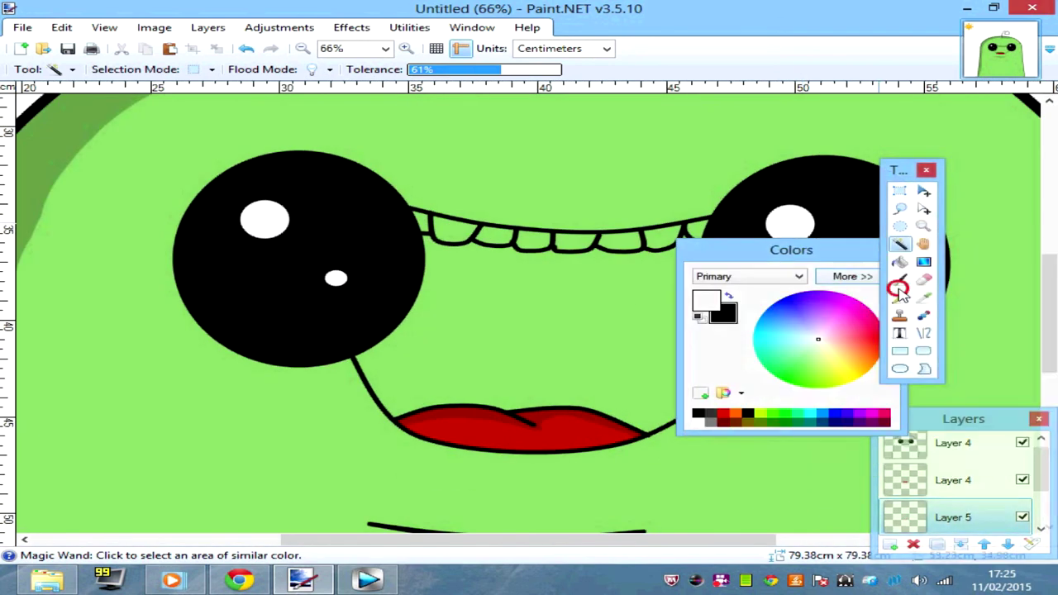
{"action": "left_click", "coordinate": [899, 281]}
{"action": "left_click", "coordinate": [224, 69]}
{"action": "left_click", "coordinate": [198, 356]}
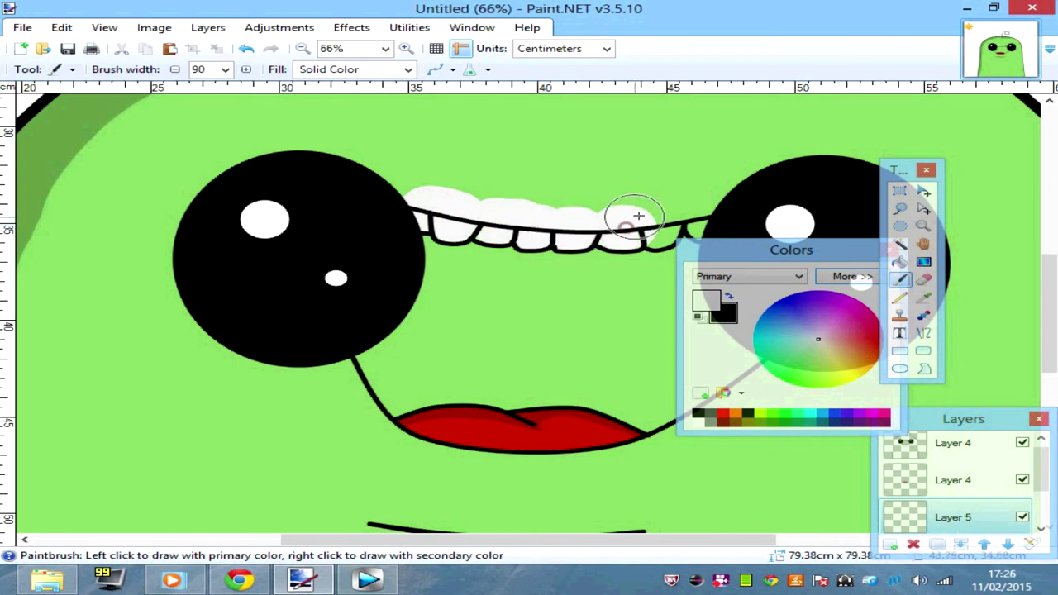
Paint the grey band above the upper teeth, tidying it with a 6 px brush
{"action": "scroll", "coordinate": [713, 221], "scroll_direction": "up", "scroll_amount": 3}
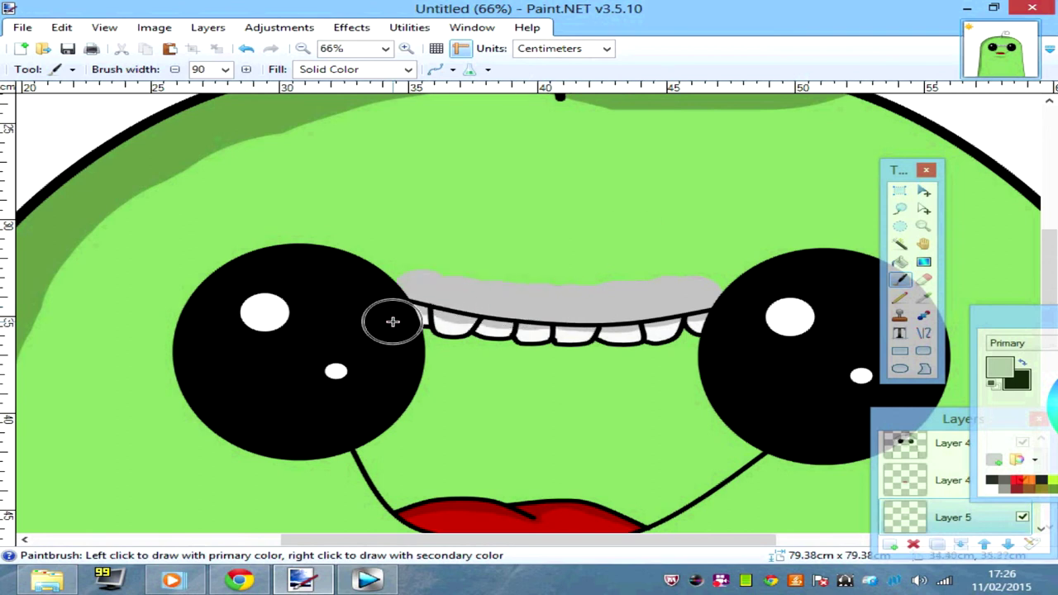
{"action": "left_click", "coordinate": [405, 48]}
{"action": "left_click", "coordinate": [225, 70]}
{"action": "scroll", "coordinate": [211, 149], "scroll_direction": "up", "scroll_amount": 5}
{"action": "left_click", "coordinate": [207, 99]}
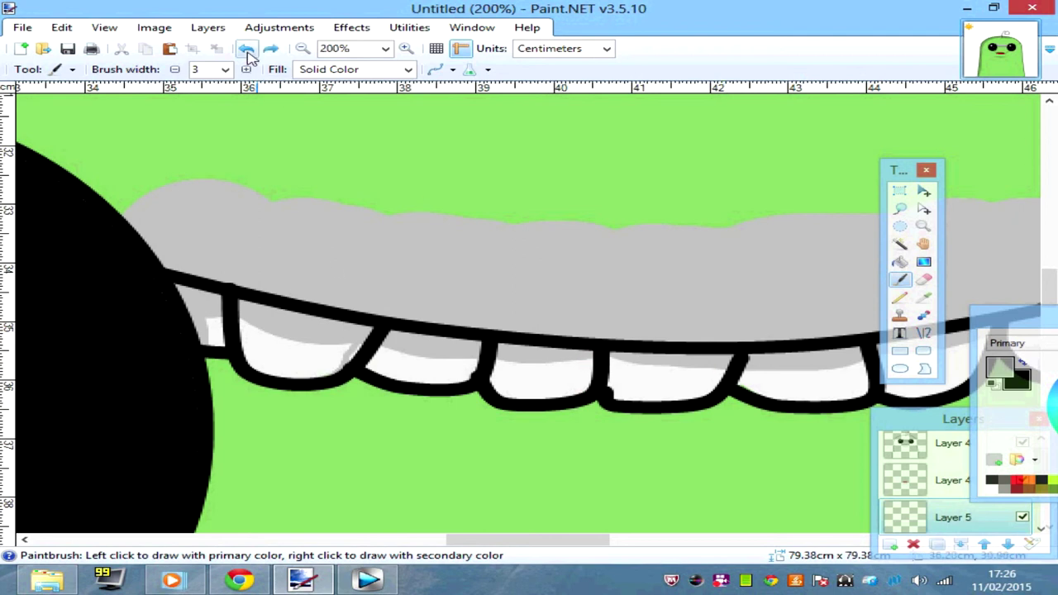
{"action": "left_click", "coordinate": [225, 69]}
{"action": "left_click", "coordinate": [234, 323]}
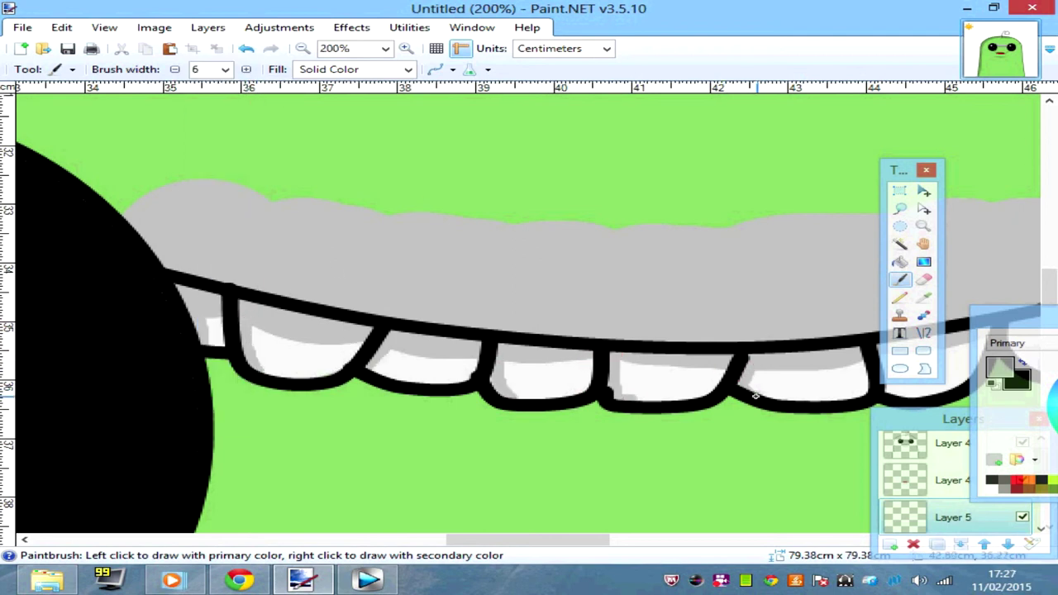
{"action": "left_click_drag", "start_coordinate": [523, 539], "coordinate": [589, 539]}
{"action": "left_click", "coordinate": [304, 48]}
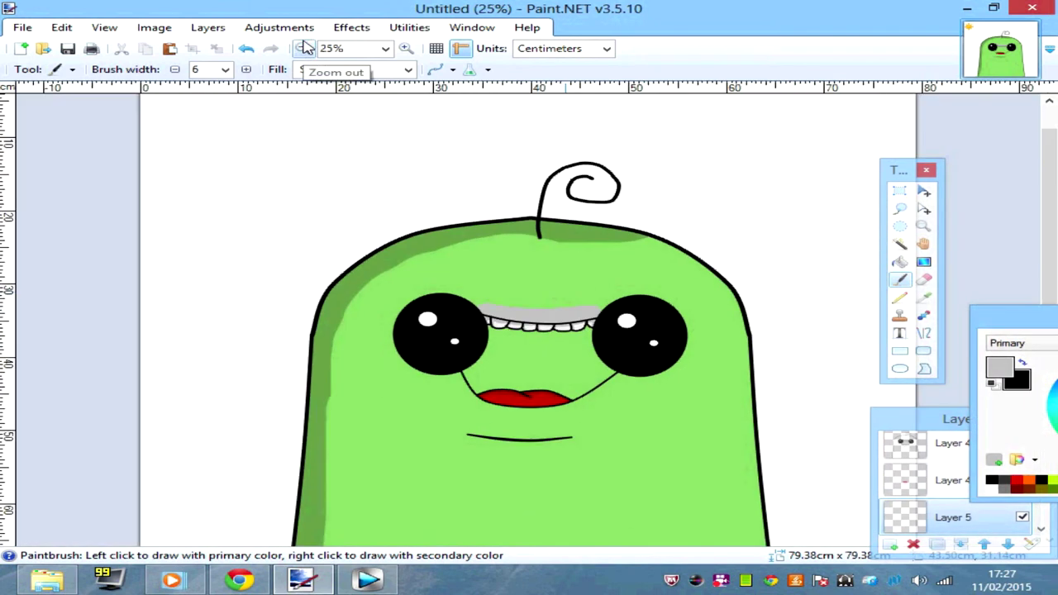
Cut the unwanted area from the face-details layer and duplicate the layer
{"action": "left_click", "coordinate": [953, 487]}
{"action": "left_click", "coordinate": [900, 243]}
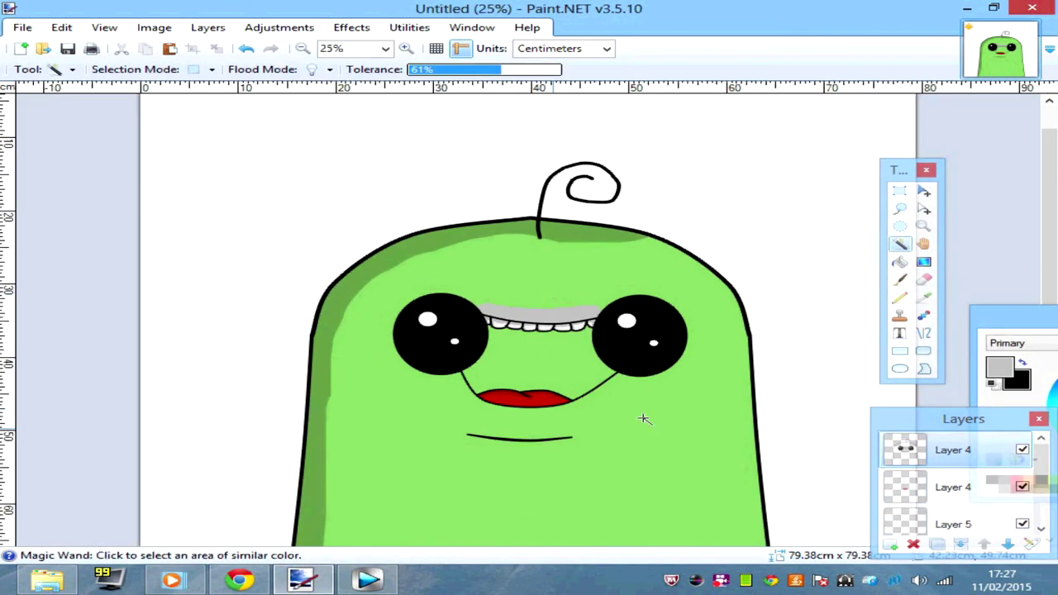
{"action": "left_click", "coordinate": [643, 418]}
{"action": "left_click", "coordinate": [959, 545]}
{"action": "left_click", "coordinate": [121, 50]}
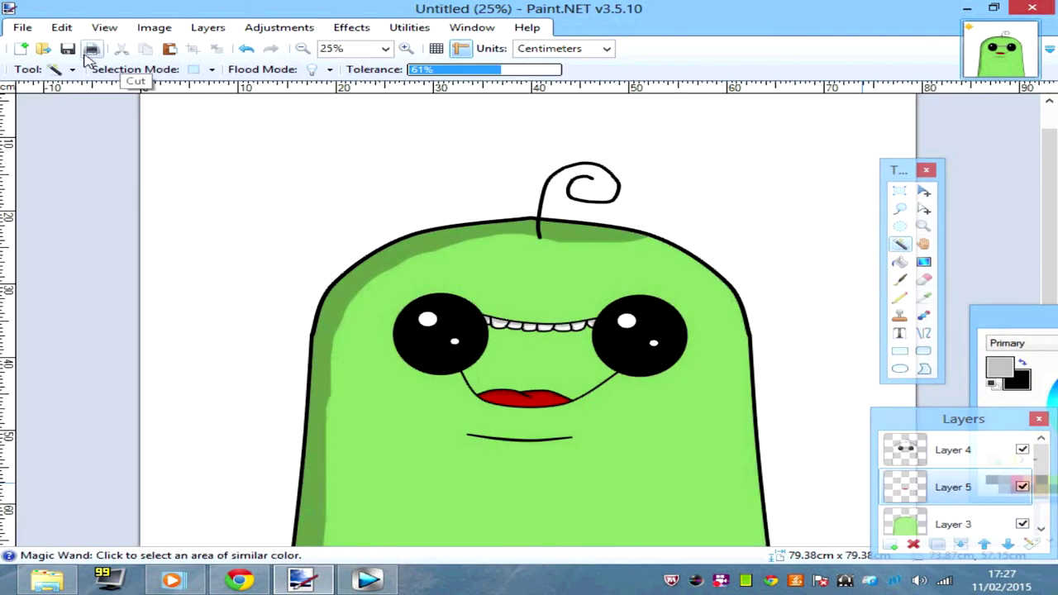
{"action": "left_click", "coordinate": [937, 544]}
Show the full RGB/HSV colour settings and set a 100-wide paintbrush
{"action": "left_click", "coordinate": [952, 288]}
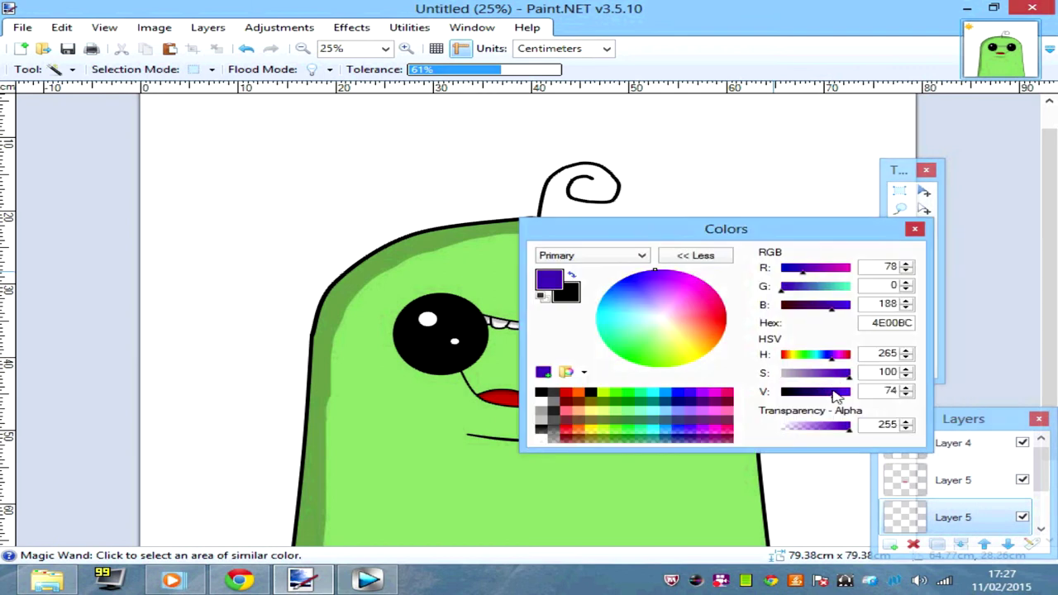
{"action": "left_click", "coordinate": [697, 255]}
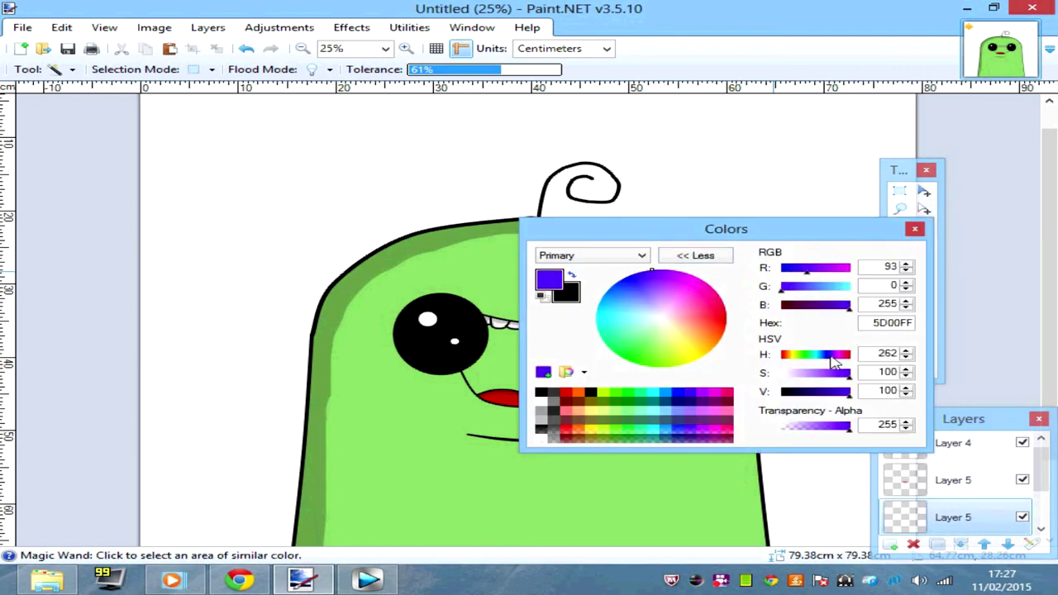
{"action": "left_click", "coordinate": [696, 255]}
{"action": "left_click", "coordinate": [405, 48]}
{"action": "left_click_drag", "start_coordinate": [727, 208], "coordinate": [199, 218]}
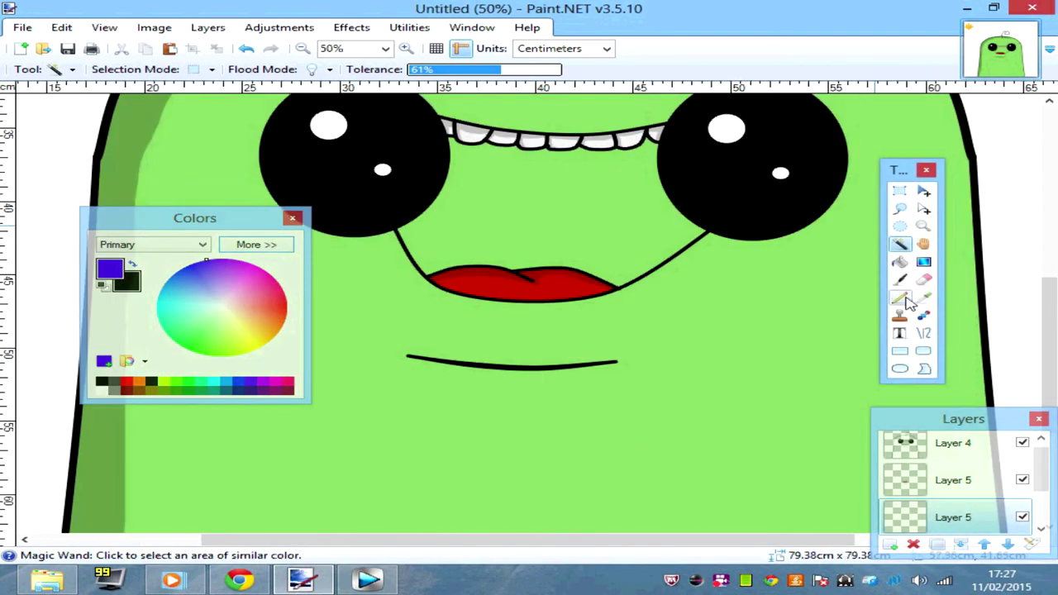
{"action": "left_click", "coordinate": [899, 279]}
{"action": "left_click", "coordinate": [225, 69]}
{"action": "left_click", "coordinate": [231, 394]}
Paint the mouth interior dark navy, widening the brush to 350 as needed
{"action": "left_click_drag", "start_coordinate": [463, 157], "coordinate": [643, 169]}
{"action": "left_click", "coordinate": [268, 244]}
{"action": "left_click_drag", "start_coordinate": [405, 380], "coordinate": [369, 380]}
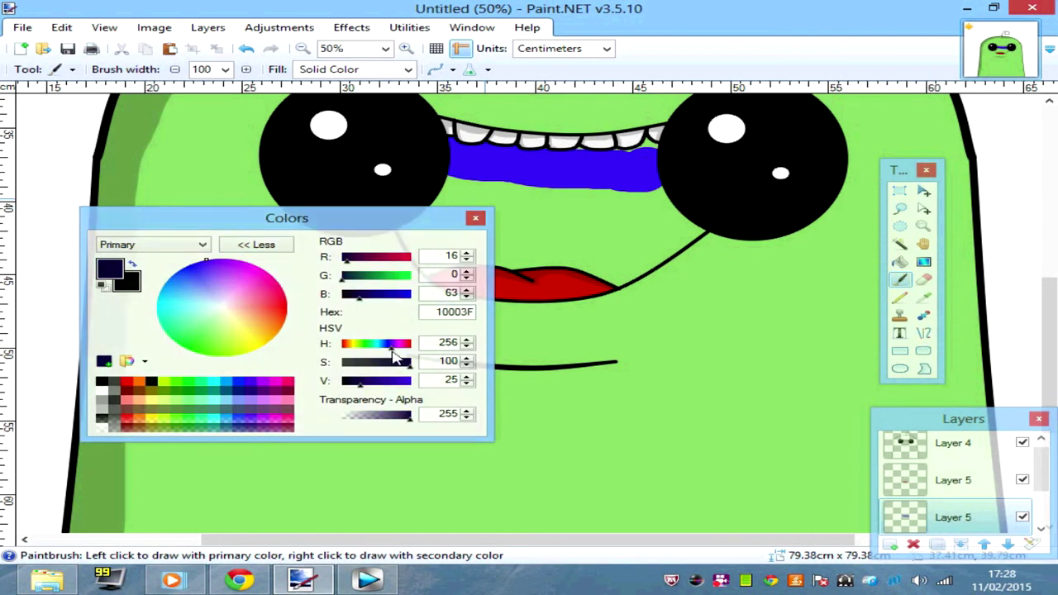
{"action": "mouse_move", "coordinate": [467, 157]}
{"action": "left_mouse_down"}
{"action": "mouse_move", "coordinate": [564, 158]}
{"action": "mouse_move", "coordinate": [565, 168]}
{"action": "left_mouse_up"}
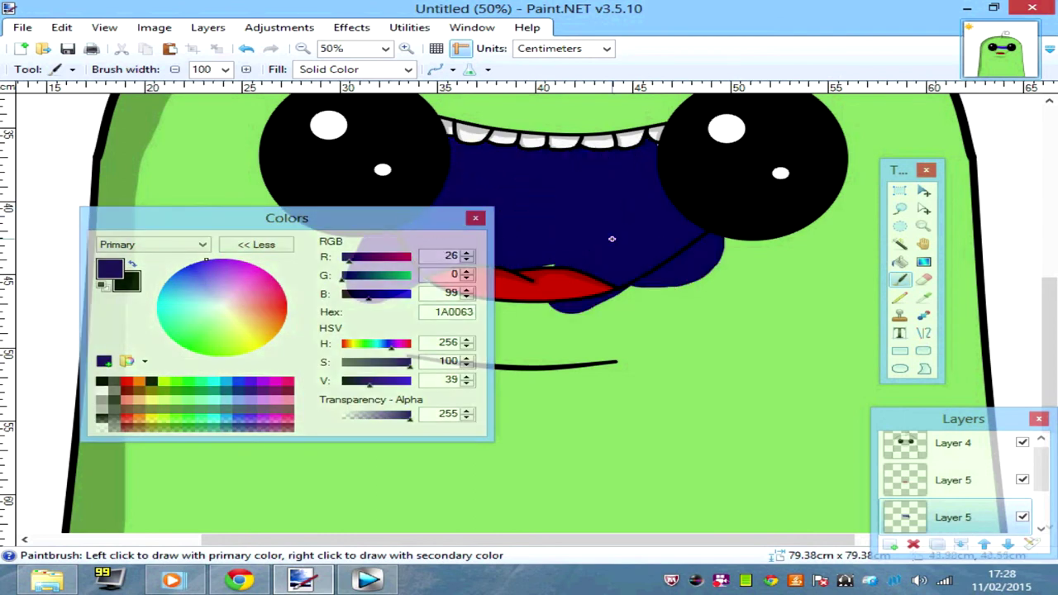
{"action": "left_click_drag", "start_coordinate": [369, 380], "coordinate": [361, 380]}
{"action": "left_click_drag", "start_coordinate": [808, 239], "coordinate": [595, 327]}
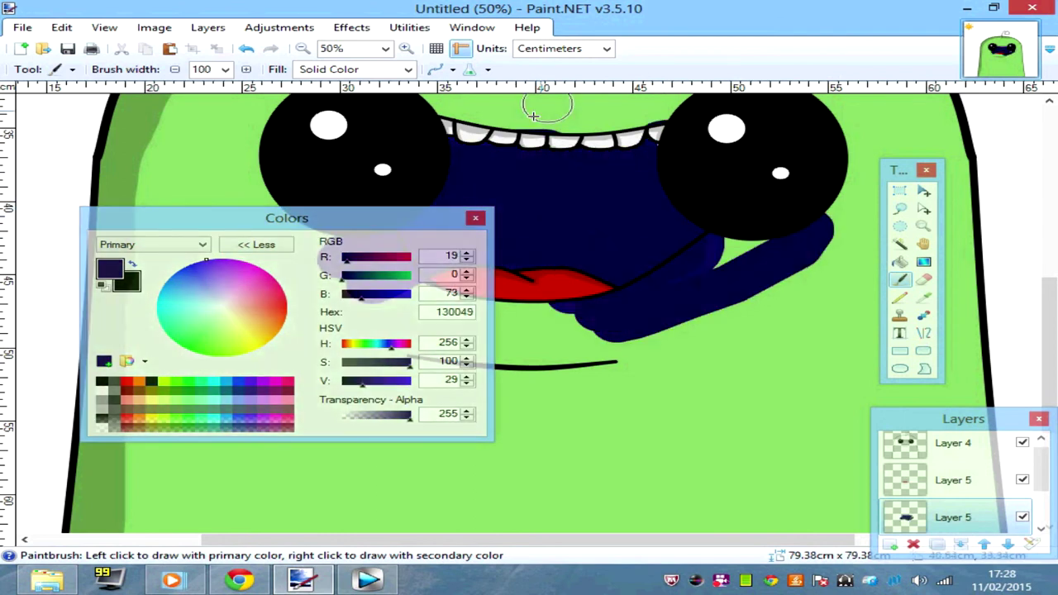
{"action": "left_click_drag", "start_coordinate": [361, 380], "coordinate": [371, 381]}
{"action": "left_click", "coordinate": [225, 70]}
{"action": "left_click", "coordinate": [213, 368]}
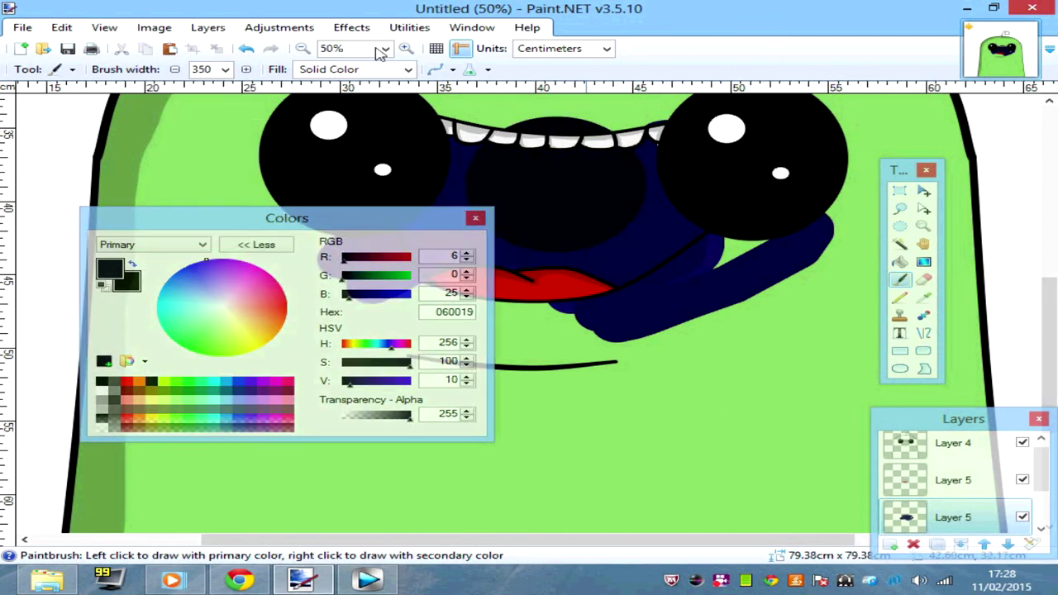
{"action": "left_click", "coordinate": [406, 48]}
{"action": "left_click", "coordinate": [357, 380]}
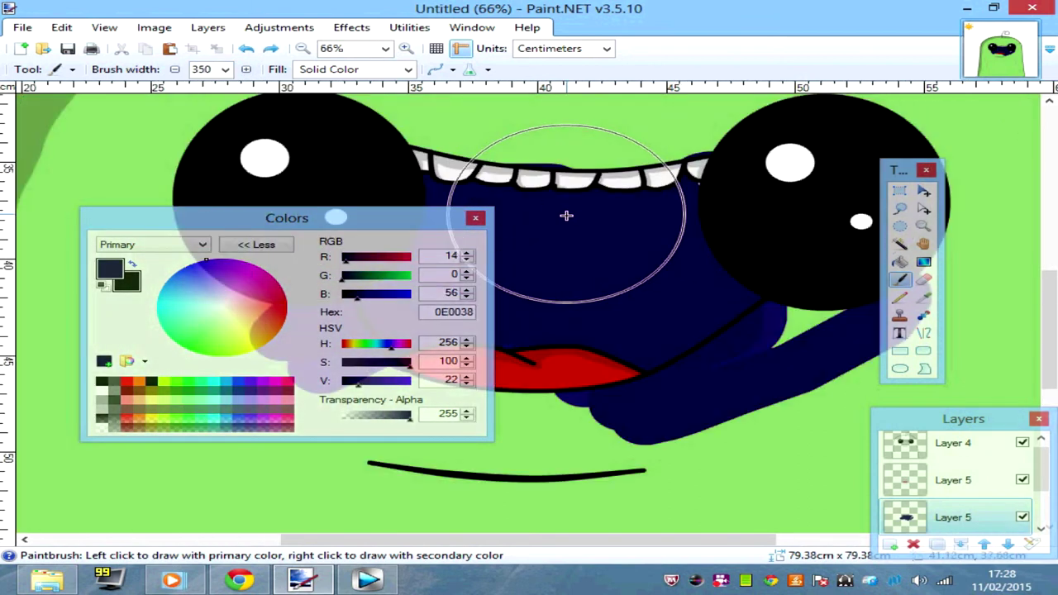
{"action": "left_click", "coordinate": [924, 299]}
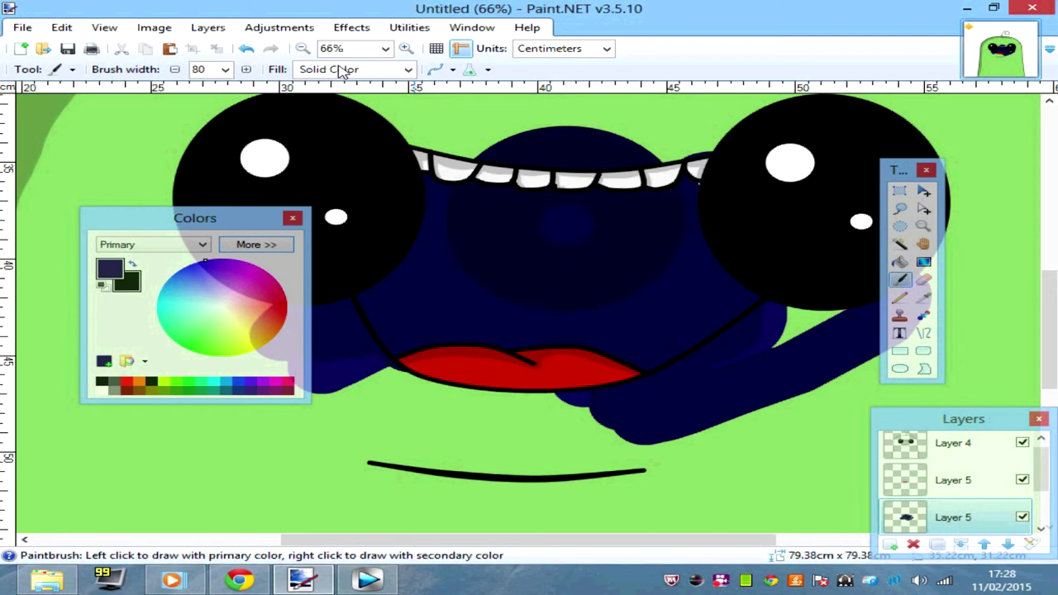
Tidy the mouth edges with the Magic Wand, then copy the palm-skin image from the browser
{"action": "key", "text": "o"}
{"action": "left_click", "coordinate": [248, 51]}
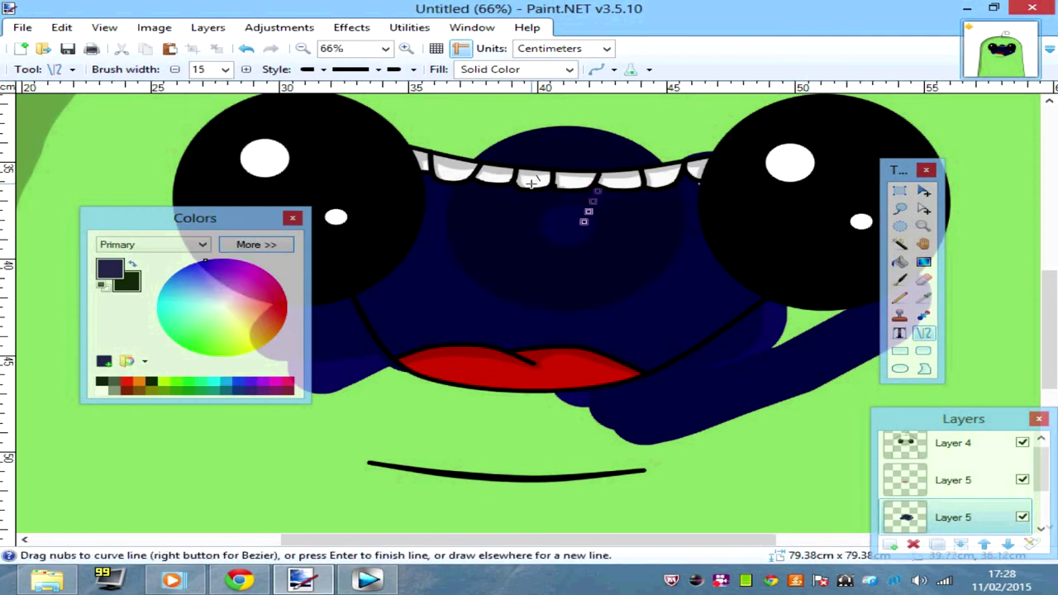
{"action": "key", "text": "b"}
{"action": "key", "text": "s"}
{"action": "left_click", "coordinate": [779, 432]}
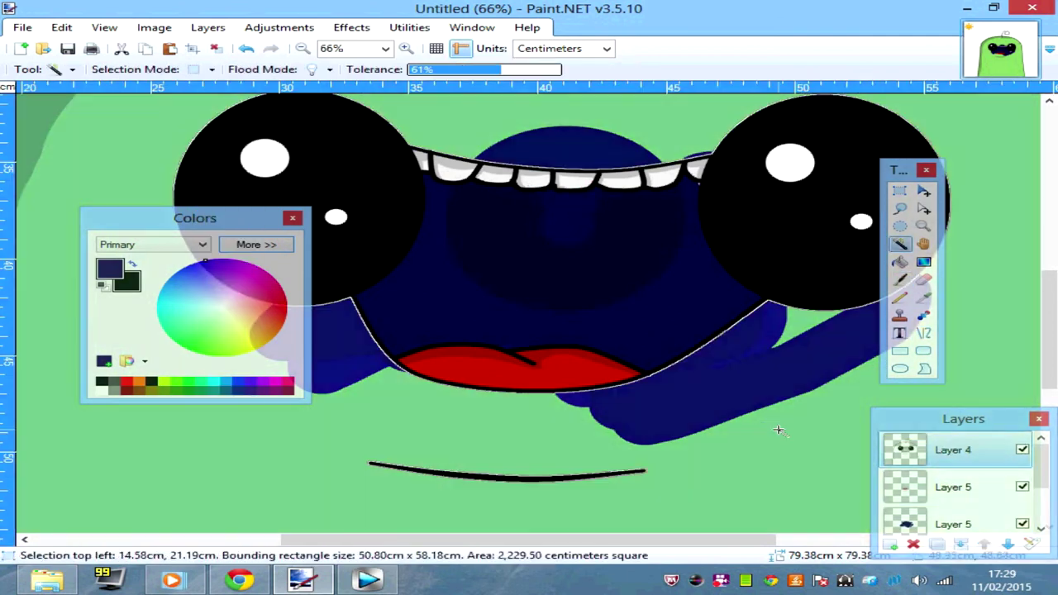
{"action": "key", "text": "ctrl+plus"}
{"action": "key", "text": "ctrl+plus"}
{"action": "key", "text": "ctrl+plus"}
{"action": "key", "text": "k"}
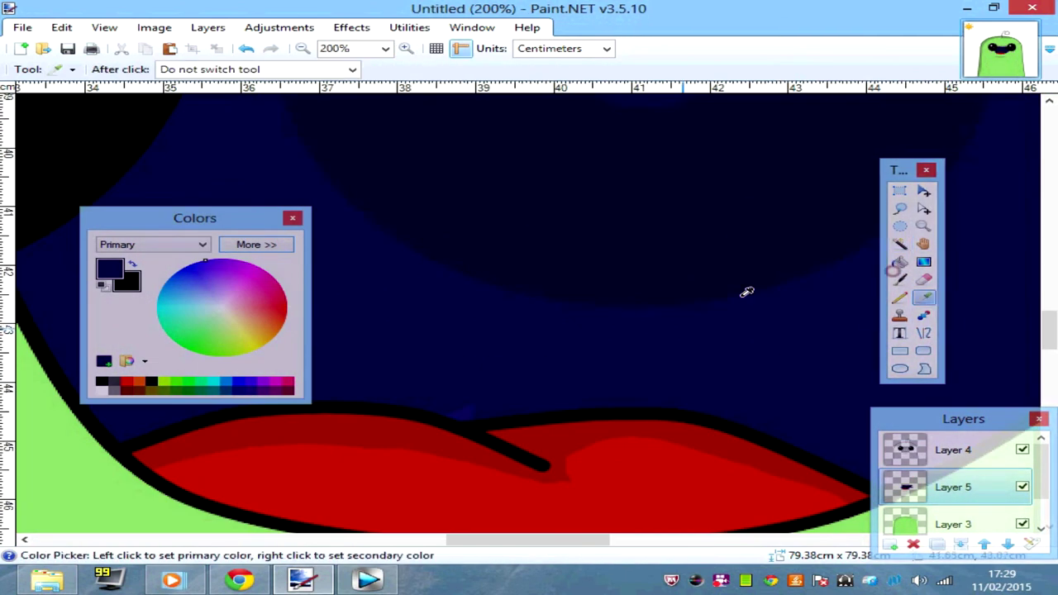
{"action": "left_click", "coordinate": [744, 293]}
{"action": "key", "text": "b"}
{"action": "left_click", "coordinate": [300, 50]}
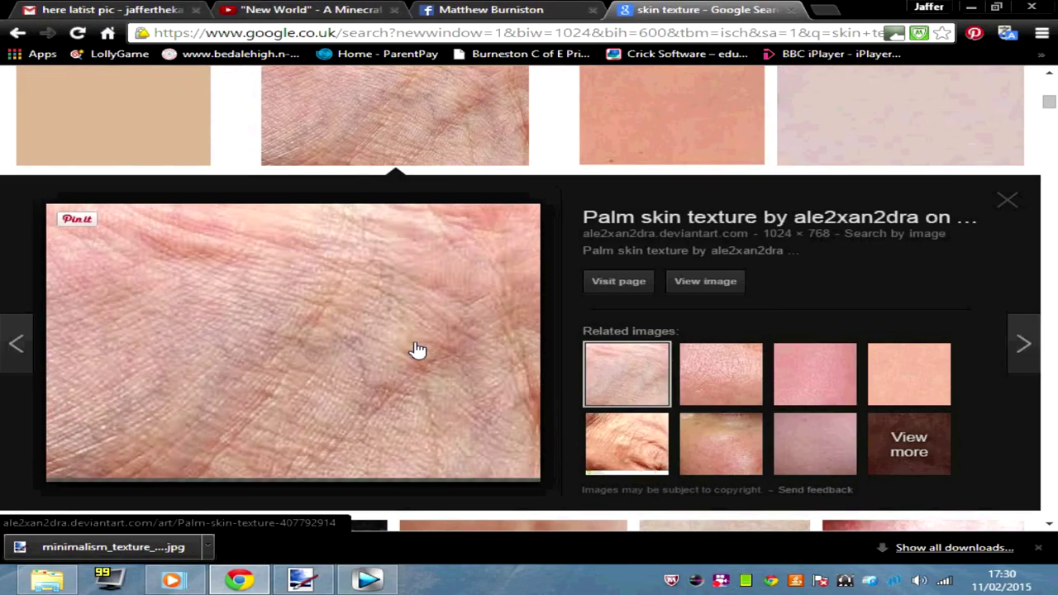
{"action": "right_click", "coordinate": [300, 424]}
{"action": "left_click", "coordinate": [397, 323]}
Paste the skin image as a new layer, enlarge it, and make it black and white
{"action": "left_click", "coordinate": [302, 579]}
{"action": "key", "text": "ctrl+shift+v"}
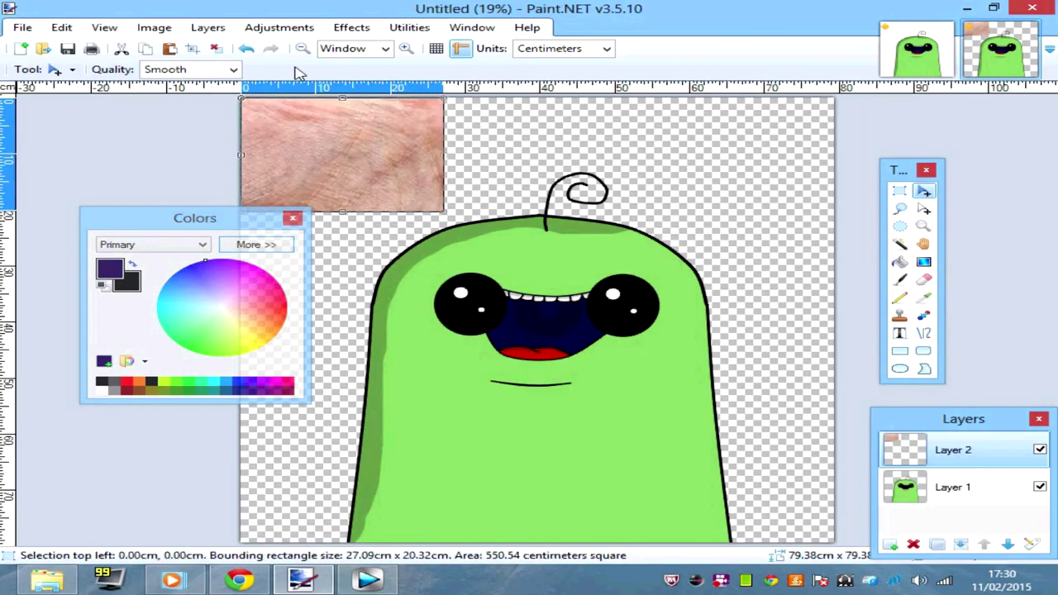
{"action": "mouse_move", "coordinate": [244, 103]}
{"action": "left_mouse_down"}
{"action": "mouse_move", "coordinate": [592, 439]}
{"action": "mouse_move", "coordinate": [240, 199]}
{"action": "left_mouse_up"}
{"action": "left_click", "coordinate": [278, 27]}
{"action": "left_click", "coordinate": [298, 130]}
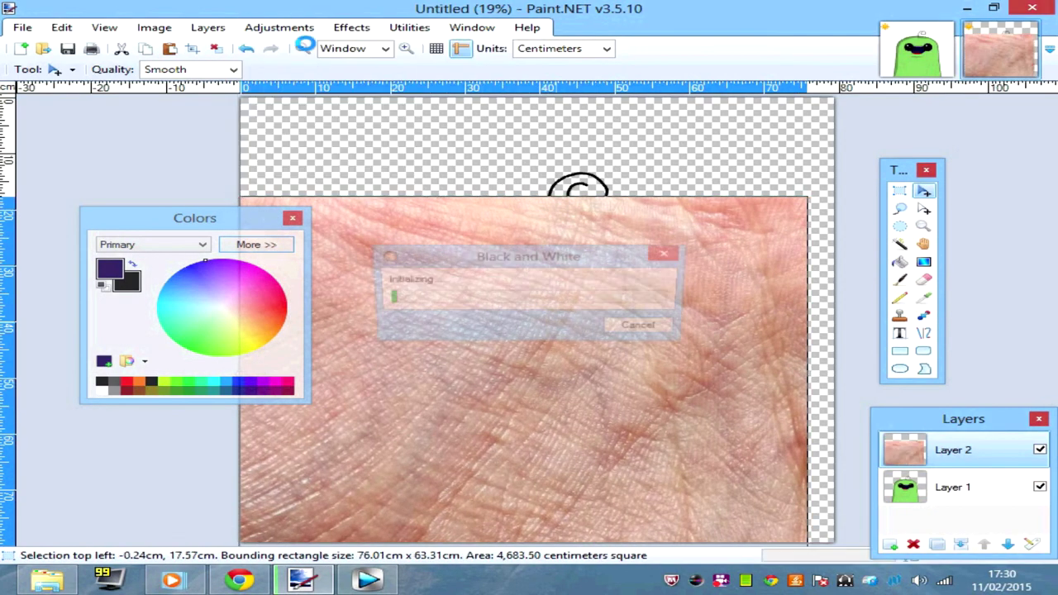
Cut the texture outside the body with the Magic Wand, then add a new empty layer
{"action": "left_click", "coordinate": [900, 244]}
{"action": "left_click", "coordinate": [950, 487]}
{"action": "left_click", "coordinate": [649, 189]}
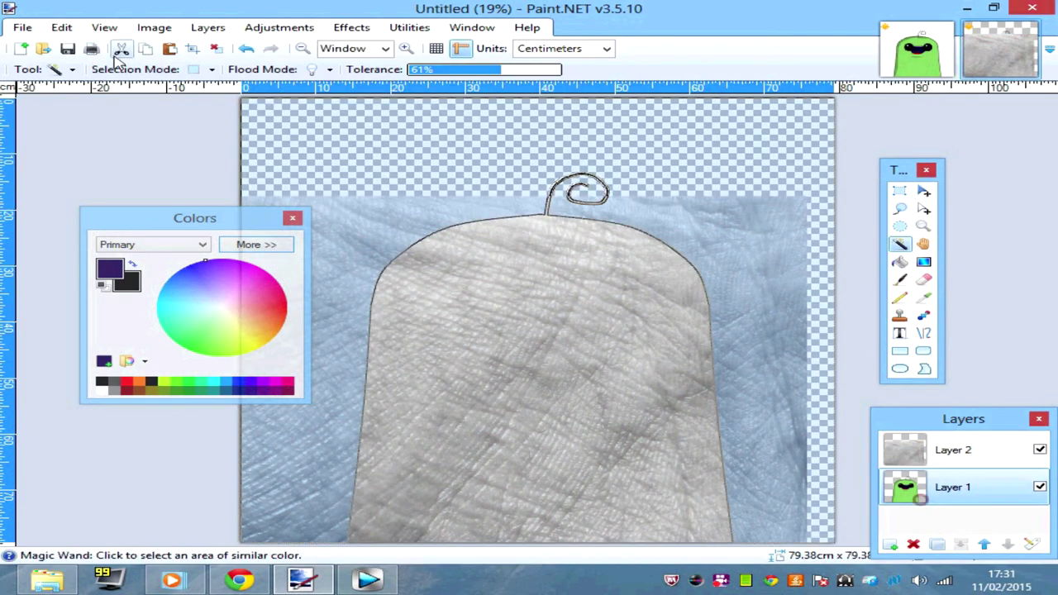
{"action": "left_click", "coordinate": [120, 53]}
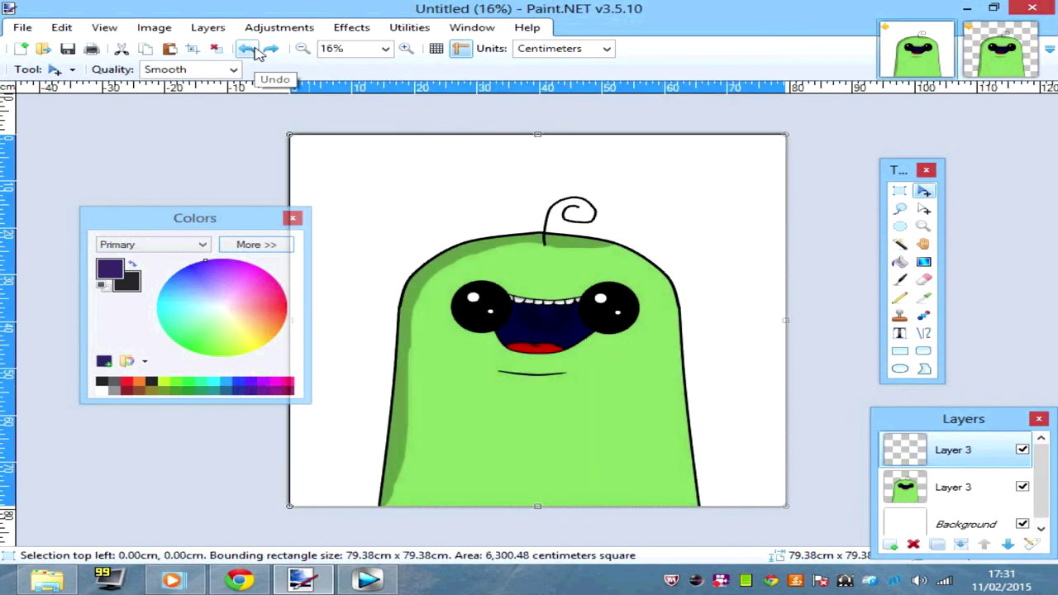
{"action": "left_click", "coordinate": [257, 50]}
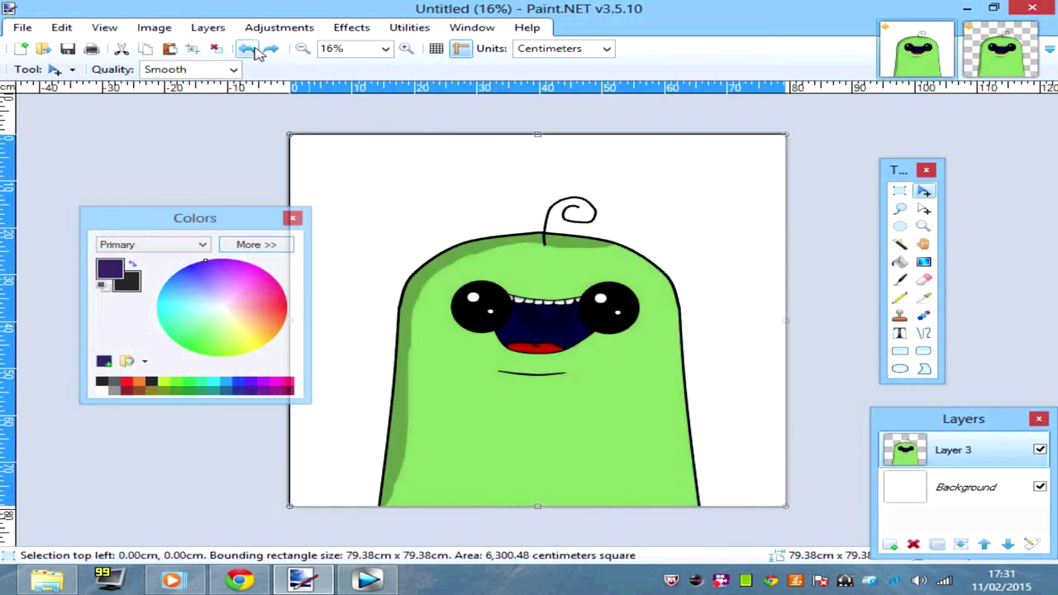
{"action": "left_click", "coordinate": [256, 50]}
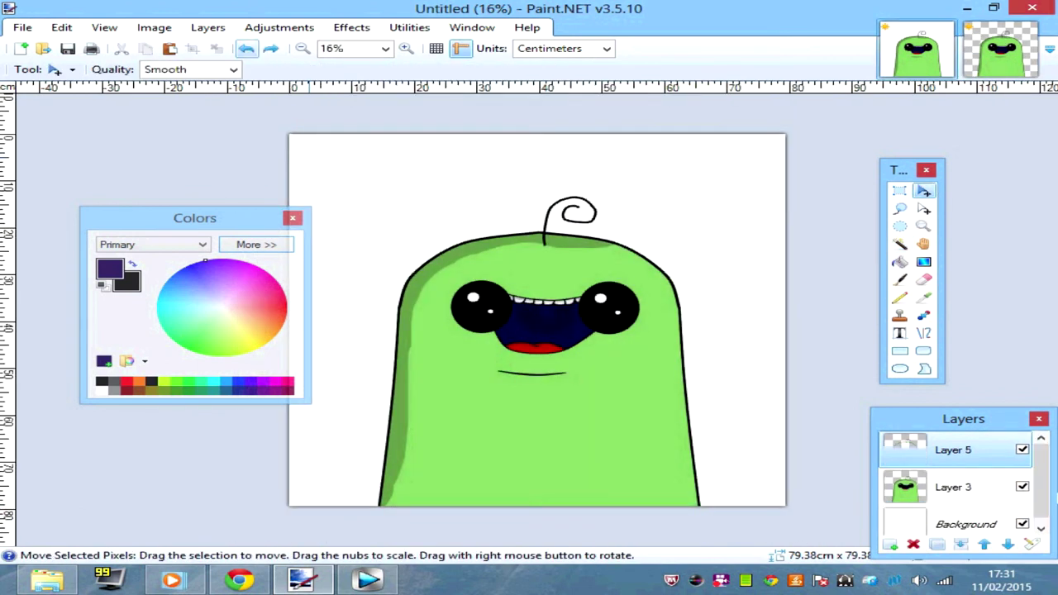
{"action": "left_click", "coordinate": [890, 548]}
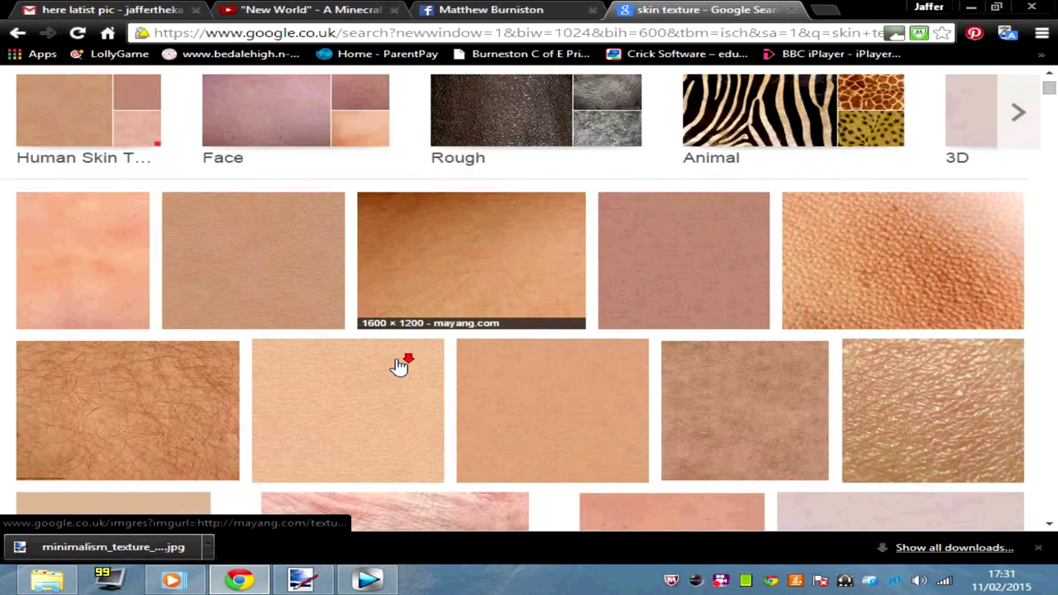
Find the Tileable Human Skin Texture #5 image in Google Images and copy it
{"action": "scroll", "coordinate": [396, 366], "scroll_direction": "down", "scroll_amount": 5}
{"action": "scroll", "coordinate": [862, 358], "scroll_direction": "down", "scroll_amount": 5}
{"action": "scroll", "coordinate": [862, 358], "scroll_direction": "down", "scroll_amount": 1}
{"action": "scroll", "coordinate": [963, 372], "scroll_direction": "down", "scroll_amount": 3}
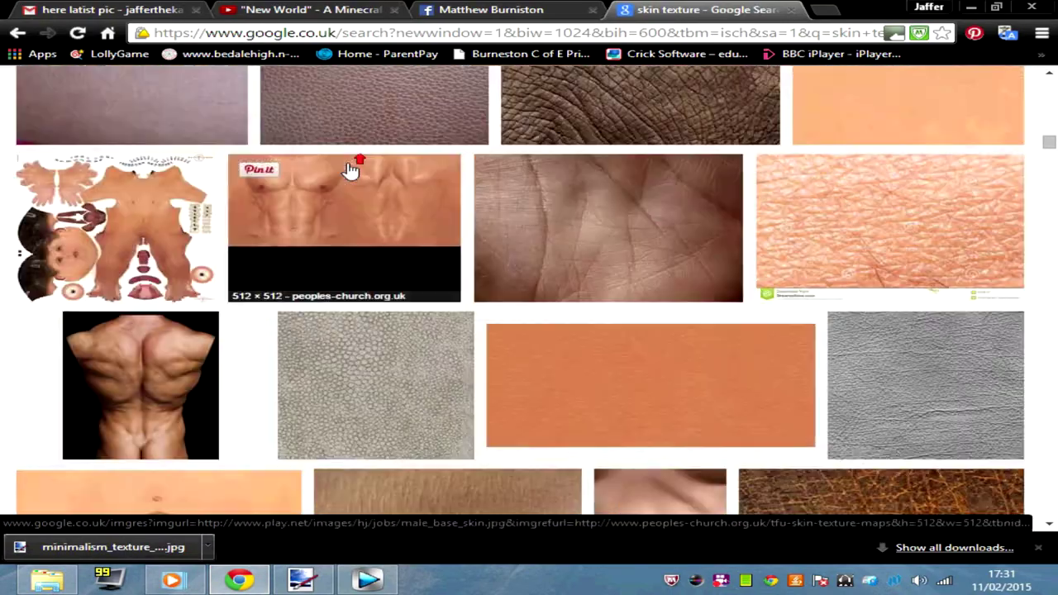
{"action": "scroll", "coordinate": [349, 165], "scroll_direction": "down", "scroll_amount": 3}
{"action": "left_click", "coordinate": [256, 276]}
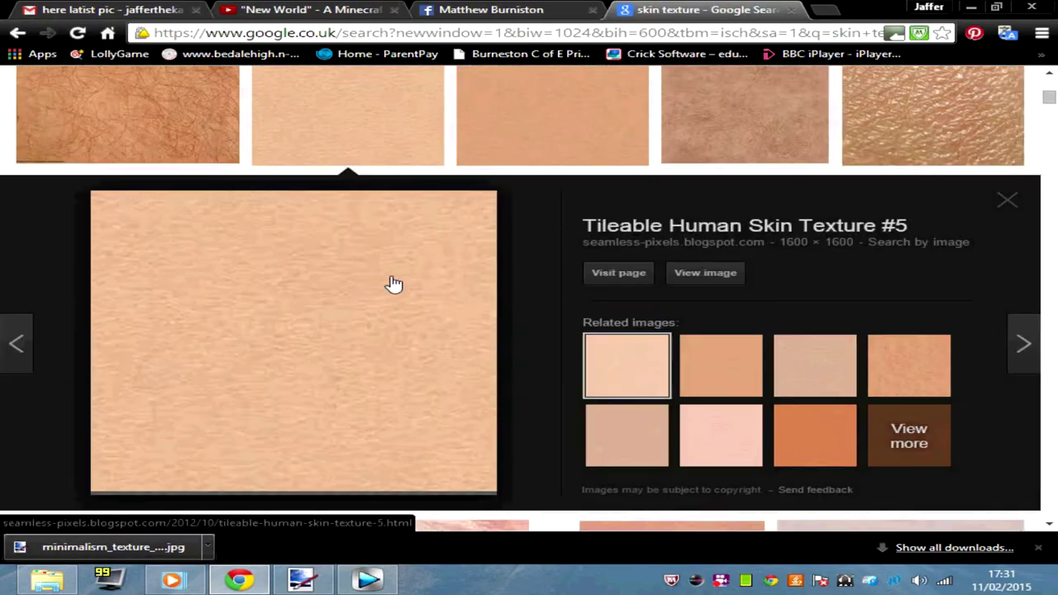
{"action": "right_click", "coordinate": [324, 353]}
{"action": "left_click", "coordinate": [355, 231]}
Paste the skin texture into Paint.NET and stretch it over the character's body
{"action": "key", "text": "ctrl+v"}
{"action": "mouse_move", "coordinate": [290, 133]}
{"action": "left_mouse_down"}
{"action": "mouse_move", "coordinate": [453, 315]}
{"action": "mouse_move", "coordinate": [342, 213]}
{"action": "left_mouse_up"}
{"action": "left_click", "coordinate": [279, 28]}
{"action": "left_click", "coordinate": [295, 140]}
Magic-wand the area outside the body and delete the texture there
{"action": "left_click", "coordinate": [899, 243]}
{"action": "left_click", "coordinate": [953, 524]}
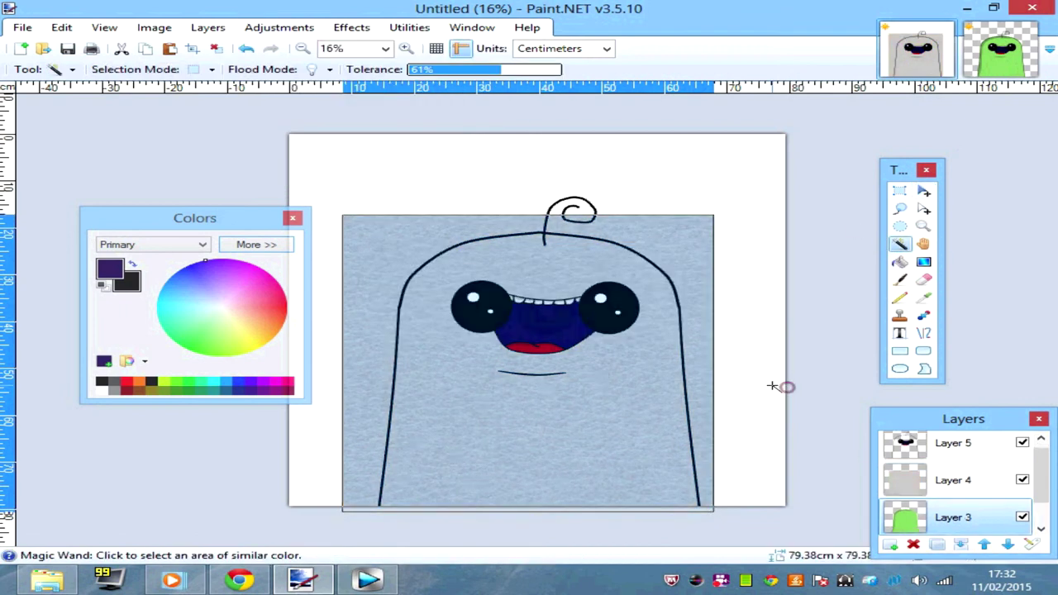
{"action": "left_click", "coordinate": [772, 386]}
{"action": "left_click", "coordinate": [953, 480]}
{"action": "key", "text": "Delete"}
{"action": "key", "text": "ctrl+d"}
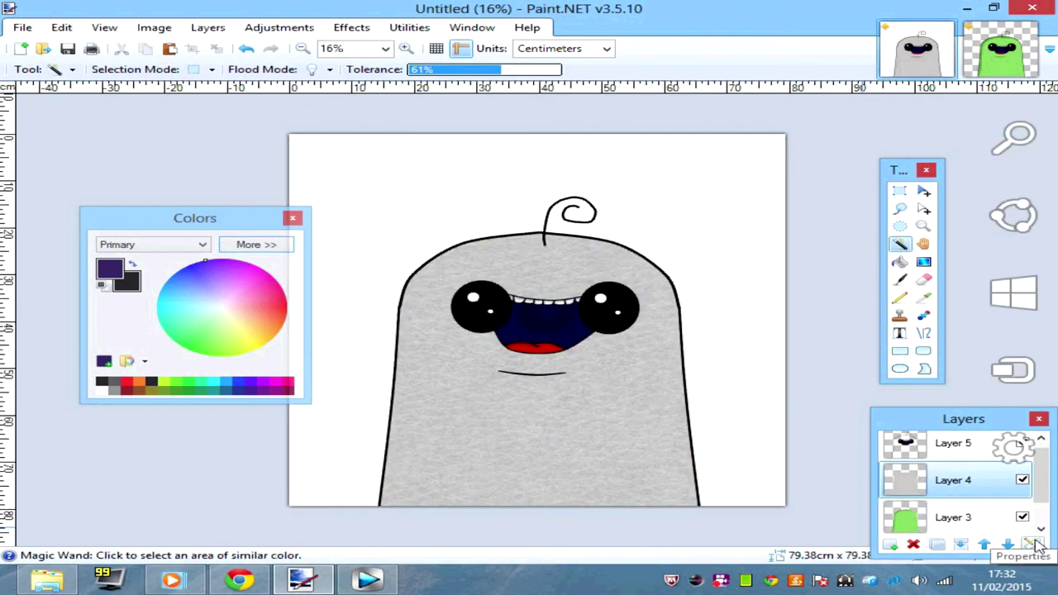
Set the texture layer's blend mode to Overlay
{"action": "left_click", "coordinate": [1031, 544]}
{"action": "left_click", "coordinate": [537, 293]}
{"action": "left_click", "coordinate": [487, 446]}
{"action": "left_click", "coordinate": [567, 350]}
{"action": "left_click", "coordinate": [280, 27]}
Darken the texture slightly with Brightness/Contrast and merge it into the body layer
{"action": "left_click", "coordinate": [291, 89]}
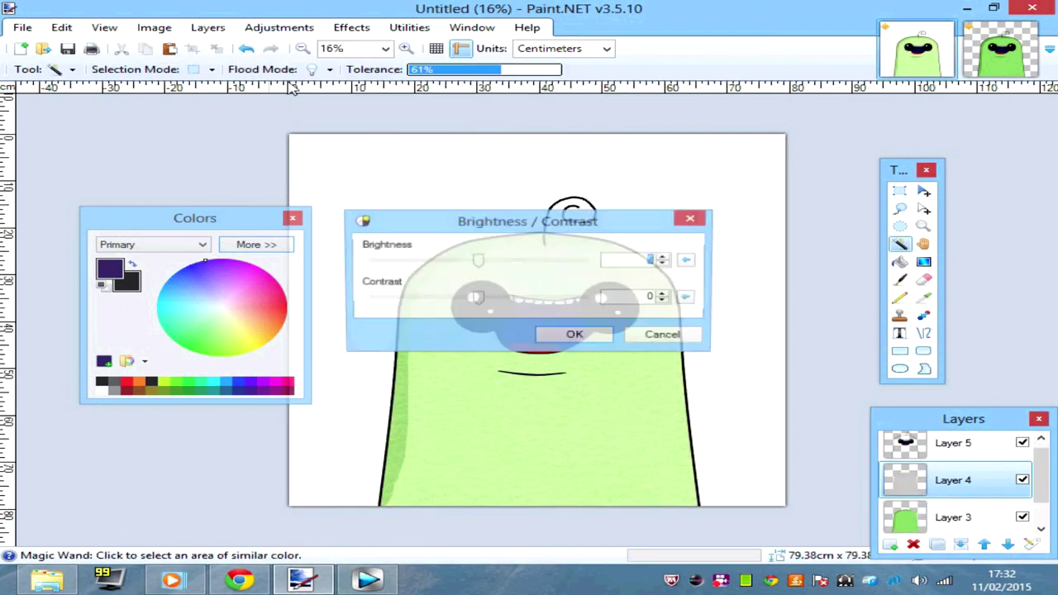
{"action": "left_click_drag", "start_coordinate": [494, 220], "coordinate": [201, 106]}
{"action": "left_click_drag", "start_coordinate": [189, 146], "coordinate": [154, 141]}
{"action": "left_click", "coordinate": [283, 217]}
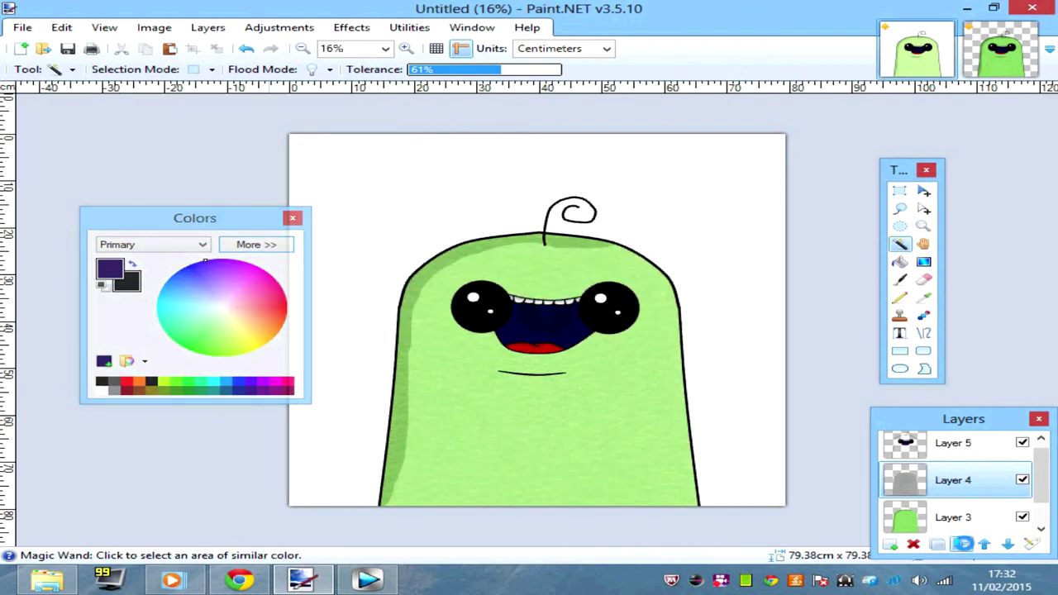
{"action": "left_click", "coordinate": [963, 544]}
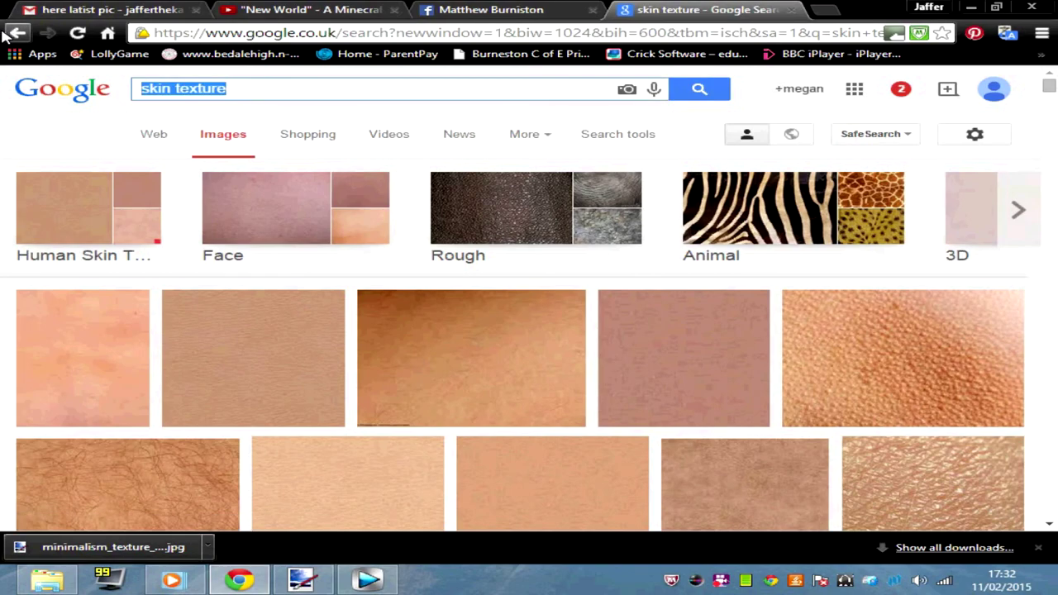
Search Google Images for fabric textures and scroll through the results
{"action": "type", "text": "fabric"}
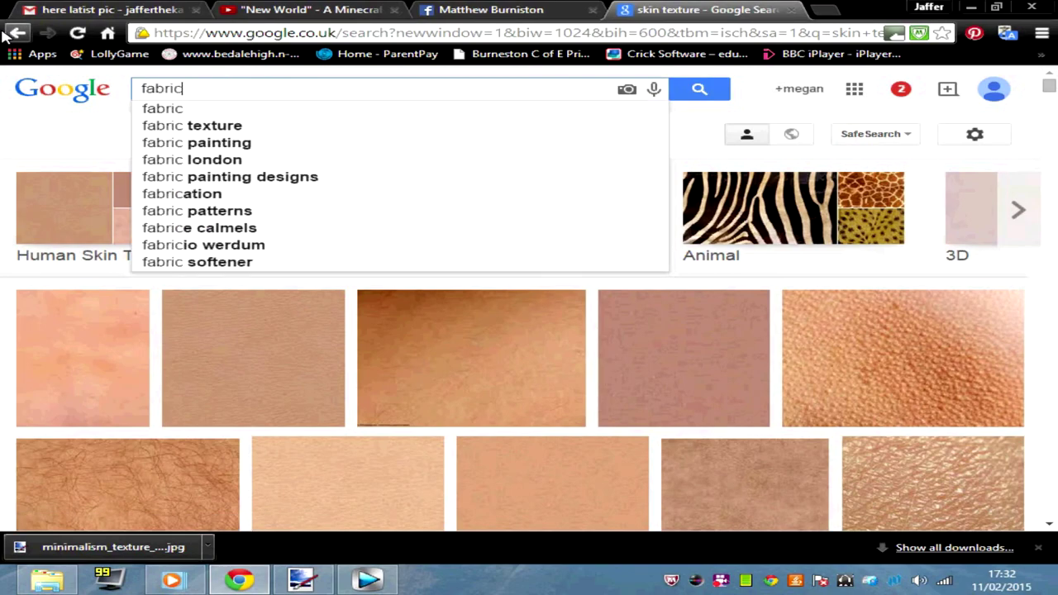
{"action": "type", "text": "re"}
{"action": "key", "text": "Return"}
{"action": "scroll", "coordinate": [623, 193], "scroll_direction": "down", "scroll_amount": 5}
{"action": "scroll", "coordinate": [621, 195], "scroll_direction": "down", "scroll_amount": 5}
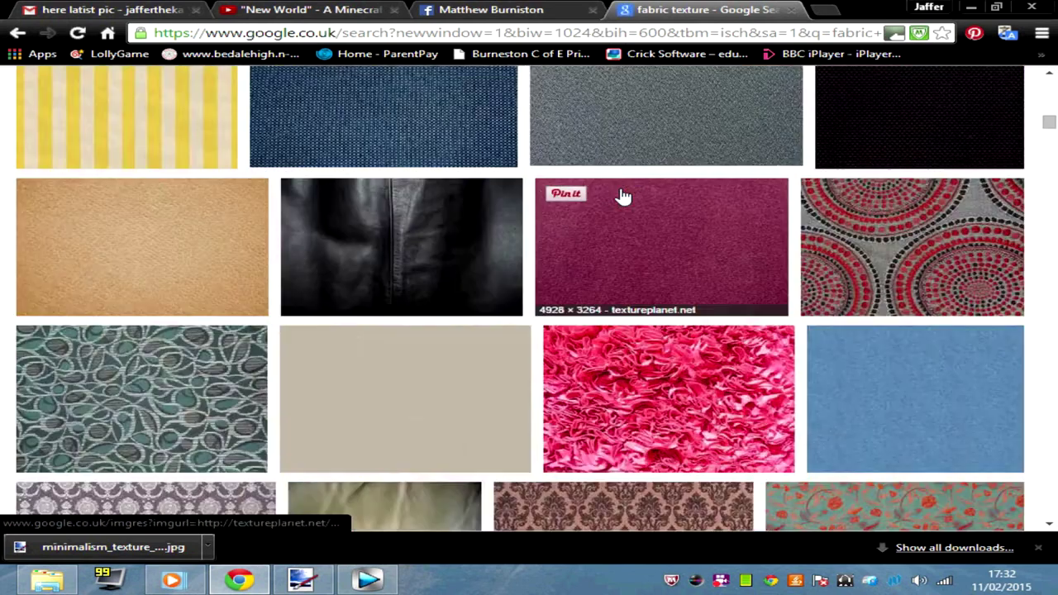
{"action": "scroll", "coordinate": [623, 196], "scroll_direction": "down", "scroll_amount": 5}
{"action": "scroll", "coordinate": [624, 196], "scroll_direction": "up", "scroll_amount": 15}
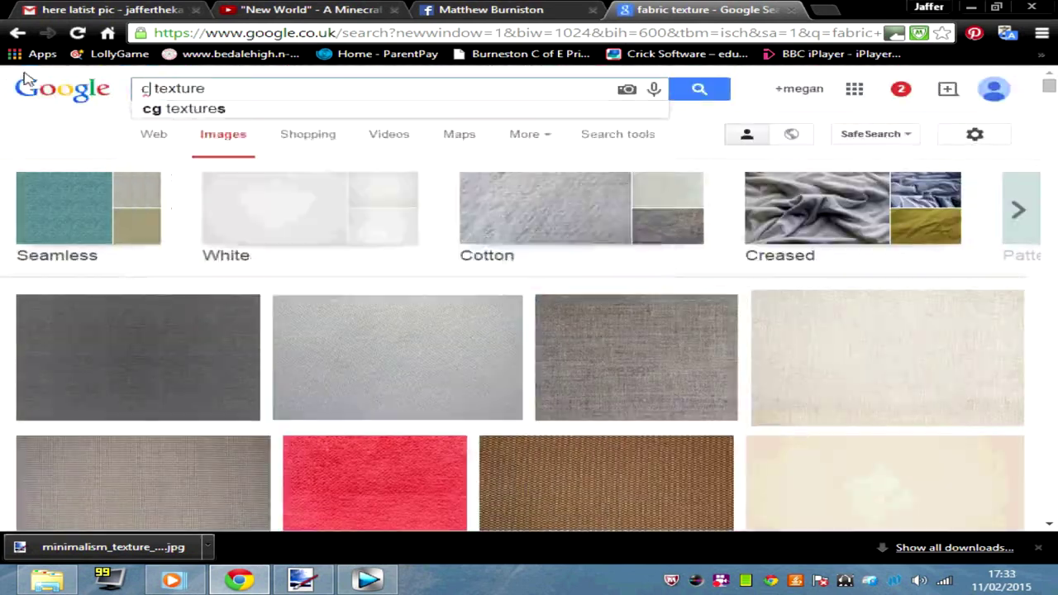
Refine the search to cloth texture images and browse them
{"action": "type", "text": "h"}
{"action": "key", "text": "Return"}
{"action": "scroll", "coordinate": [240, 95], "scroll_direction": "down", "scroll_amount": 5}
{"action": "scroll", "coordinate": [244, 97], "scroll_direction": "down", "scroll_amount": 5}
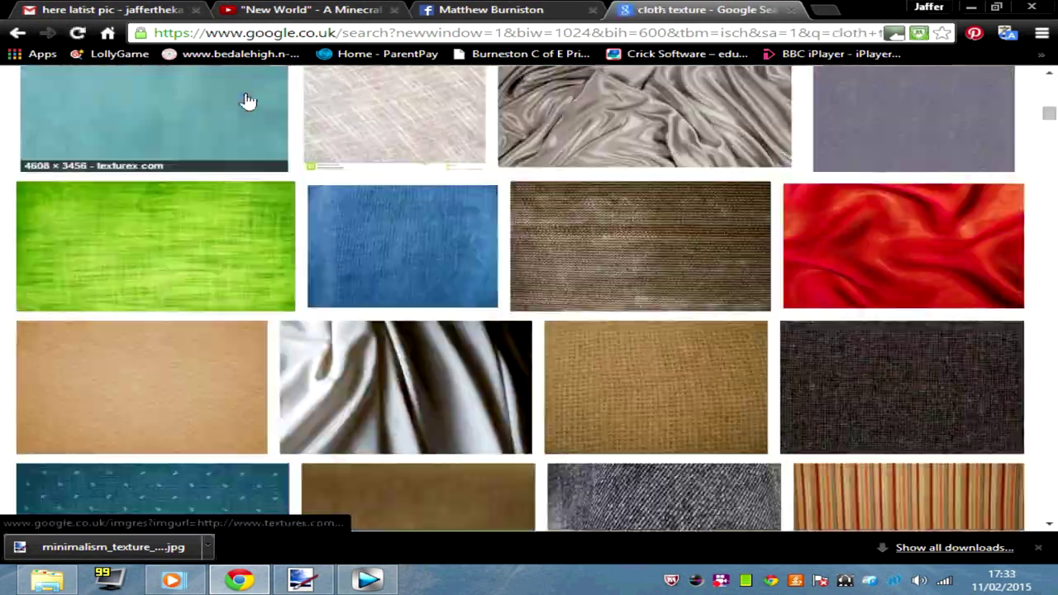
{"action": "scroll", "coordinate": [248, 97], "scroll_direction": "down", "scroll_amount": 5}
{"action": "scroll", "coordinate": [248, 98], "scroll_direction": "up", "scroll_amount": 13}
{"action": "scroll", "coordinate": [373, 224], "scroll_direction": "down", "scroll_amount": 3}
{"action": "scroll", "coordinate": [433, 172], "scroll_direction": "down", "scroll_amount": 3}
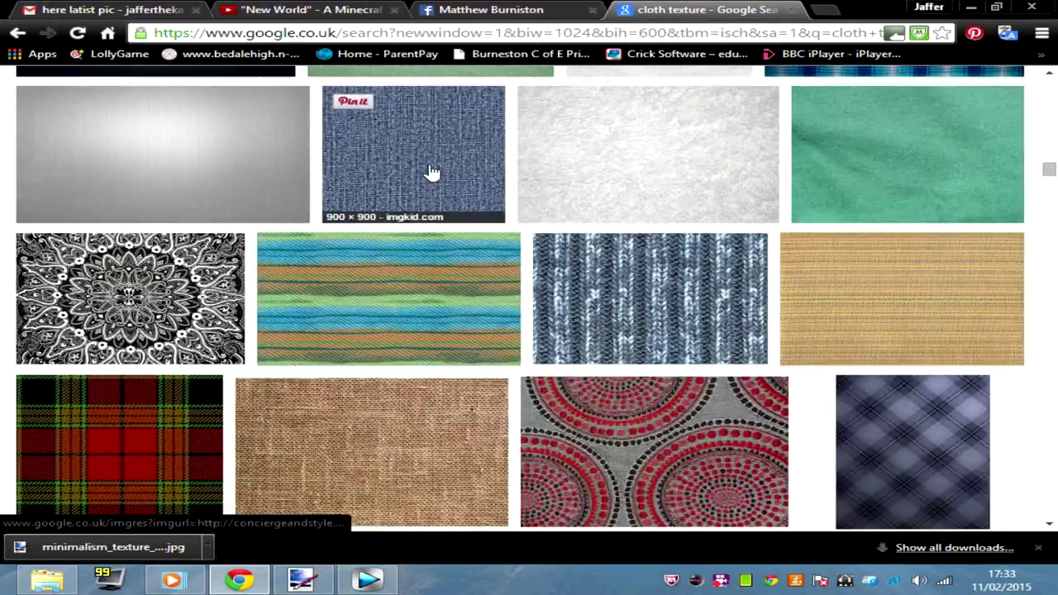
{"action": "scroll", "coordinate": [196, 106], "scroll_direction": "down", "scroll_amount": 3}
{"action": "scroll", "coordinate": [197, 106], "scroll_direction": "up", "scroll_amount": 10}
Search for knitted cloth texture images and browse the results
{"action": "type", "text": "nitted"}
{"action": "key", "text": "Return"}
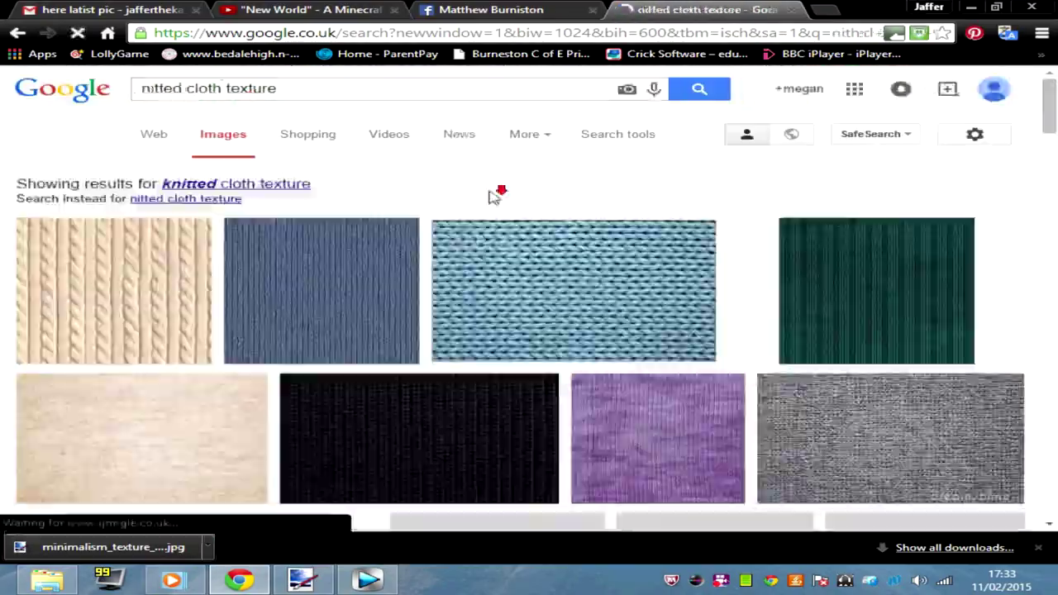
{"action": "scroll", "coordinate": [491, 196], "scroll_direction": "down", "scroll_amount": 5}
{"action": "scroll", "coordinate": [490, 198], "scroll_direction": "down", "scroll_amount": 4}
{"action": "scroll", "coordinate": [668, 229], "scroll_direction": "down", "scroll_amount": 4}
{"action": "scroll", "coordinate": [668, 229], "scroll_direction": "down", "scroll_amount": 2}
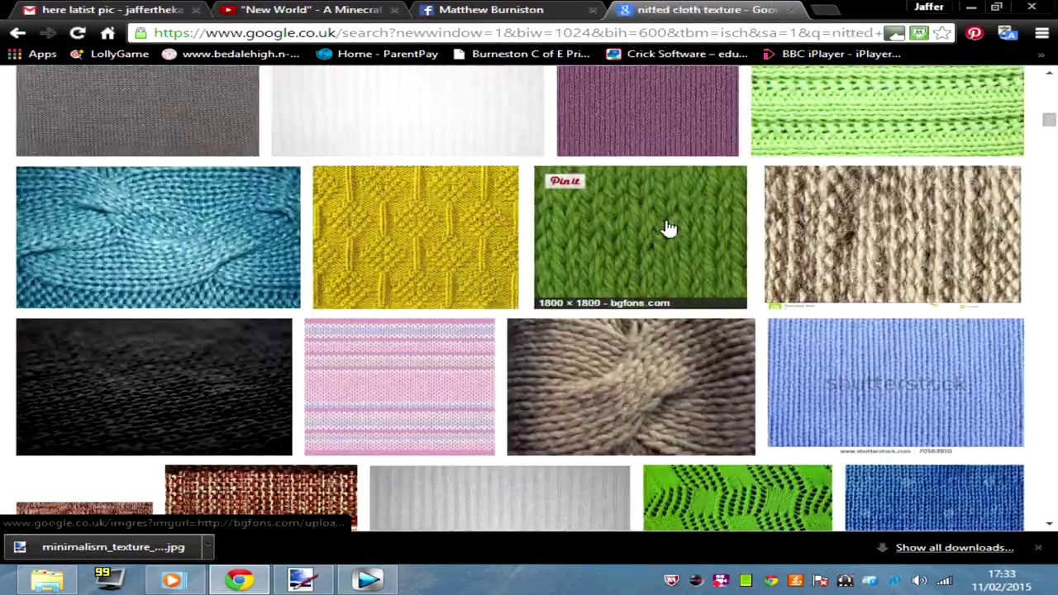
{"action": "scroll", "coordinate": [668, 225], "scroll_direction": "down", "scroll_amount": 5}
{"action": "scroll", "coordinate": [668, 225], "scroll_direction": "up", "scroll_amount": 1}
{"action": "scroll", "coordinate": [262, 189], "scroll_direction": "up", "scroll_amount": 12}
Copy the dark knitted texture image and return to Paint.NET
{"action": "left_click", "coordinate": [261, 188]}
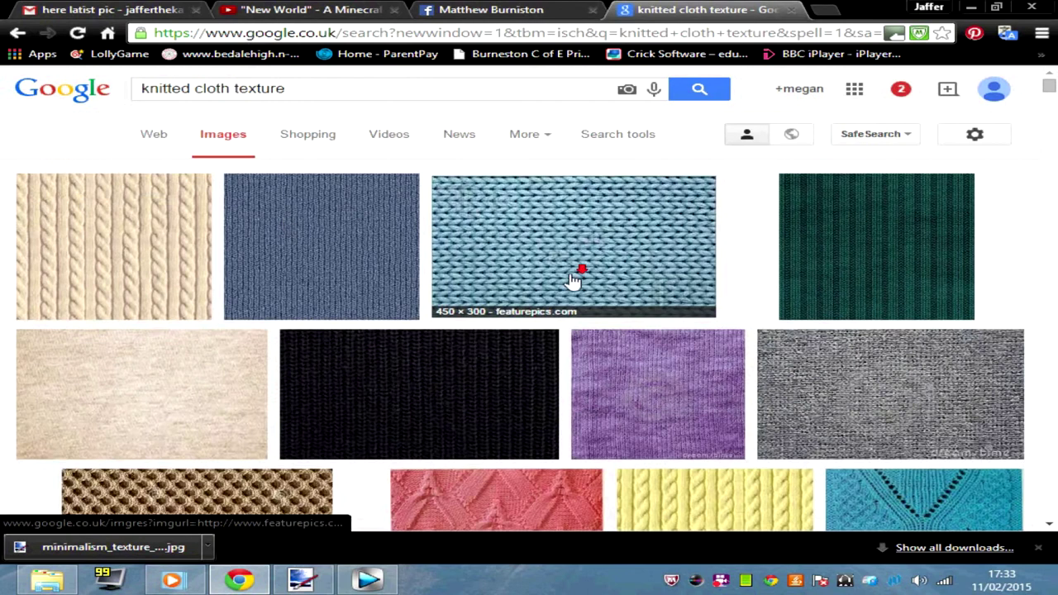
{"action": "left_click", "coordinate": [579, 272]}
{"action": "scroll", "coordinate": [555, 193], "scroll_direction": "down", "scroll_amount": 4}
{"action": "scroll", "coordinate": [552, 193], "scroll_direction": "up", "scroll_amount": 2}
{"action": "left_click", "coordinate": [393, 422]}
{"action": "right_click", "coordinate": [299, 129]}
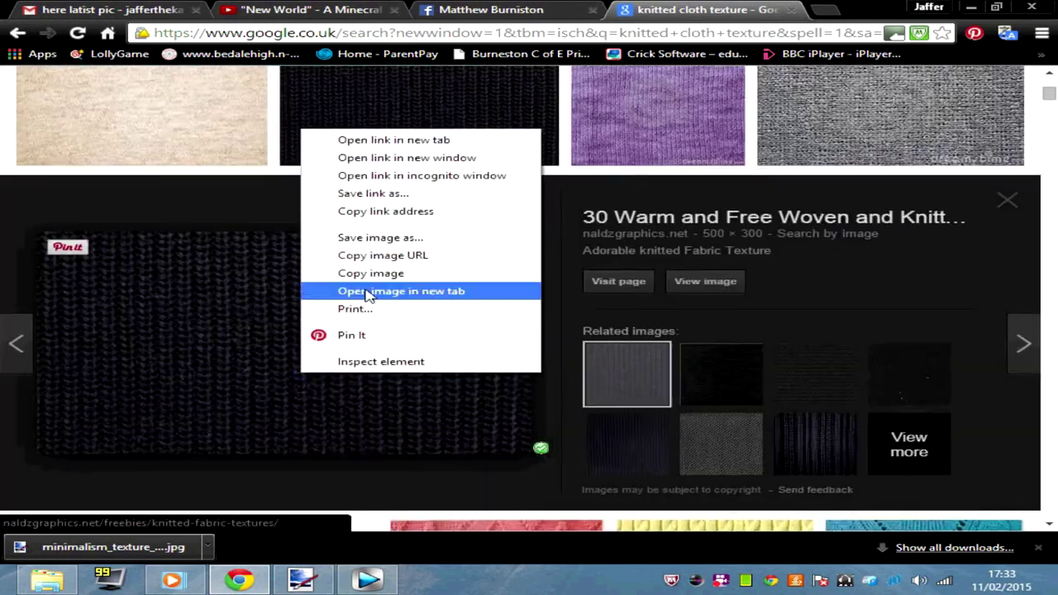
{"action": "left_click", "coordinate": [366, 293]}
{"action": "key", "text": "alt+Tab"}
Undo the old skin texture, then paste the knit image stretched across the canvas
{"action": "left_click", "coordinate": [240, 52]}
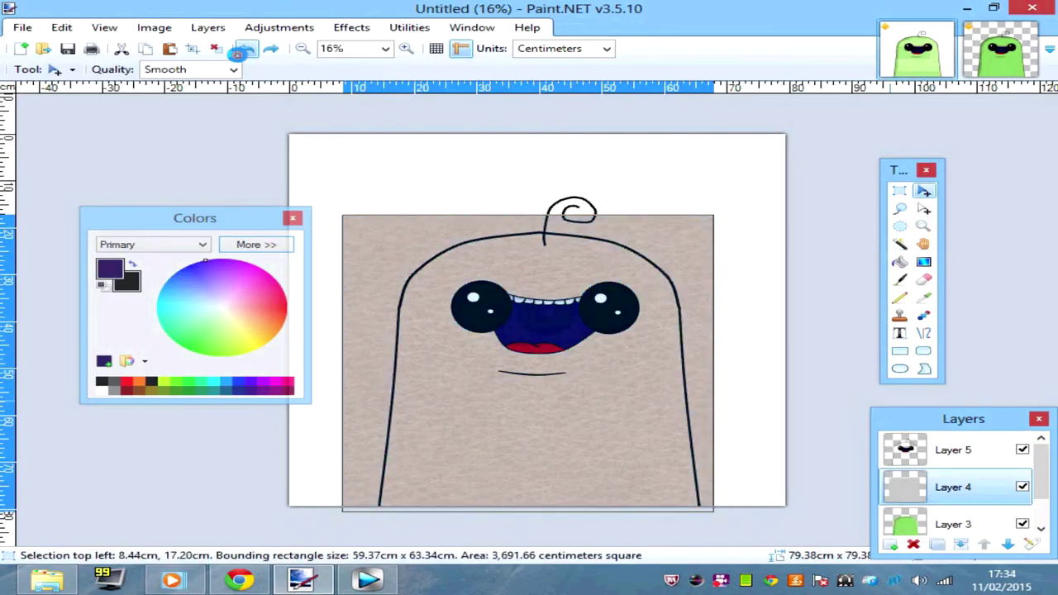
{"action": "left_click", "coordinate": [240, 51]}
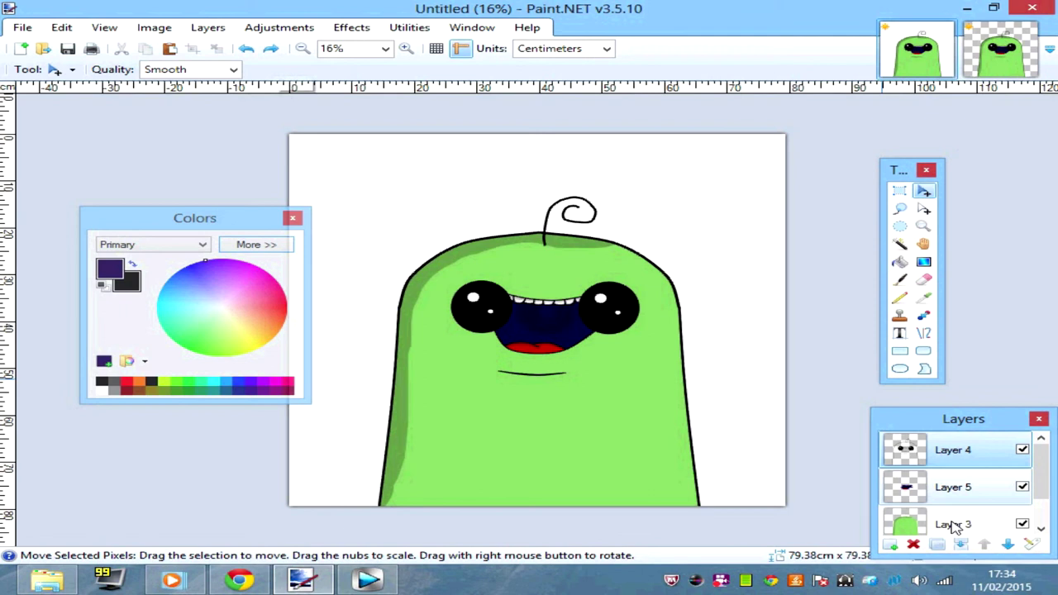
{"action": "key", "text": "ctrl+v"}
{"action": "left_click_drag", "start_coordinate": [374, 171], "coordinate": [786, 485]}
{"action": "left_click_drag", "start_coordinate": [637, 414], "coordinate": [636, 454]}
Brighten the knitted texture and set its layer blend mode to Overlay
{"action": "left_click", "coordinate": [279, 28]}
{"action": "left_click", "coordinate": [331, 80]}
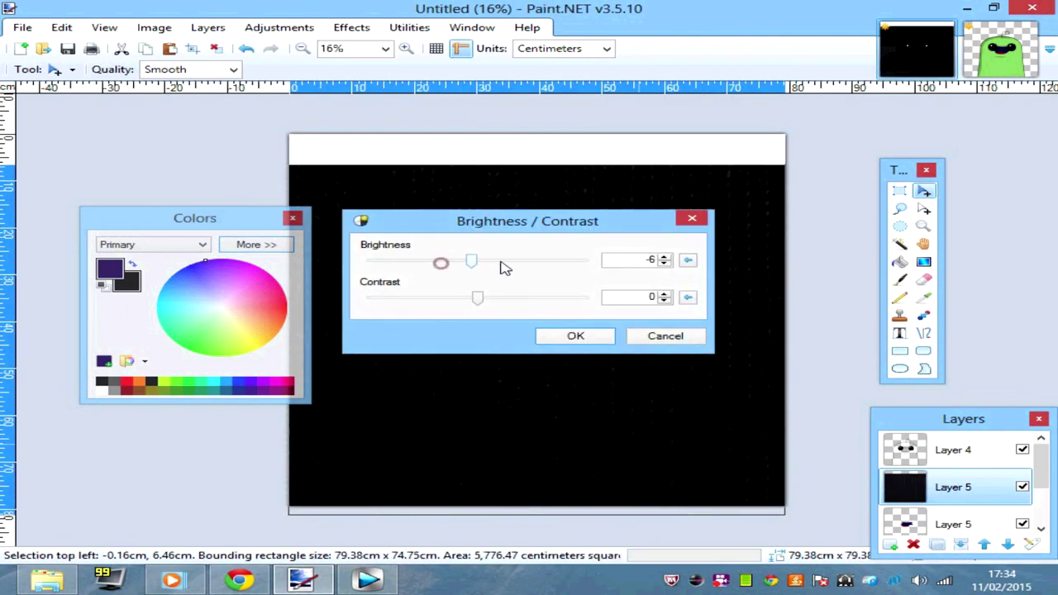
{"action": "left_click_drag", "start_coordinate": [437, 262], "coordinate": [510, 262]}
{"action": "left_click", "coordinate": [574, 332]}
{"action": "left_click", "coordinate": [1031, 544]}
{"action": "left_click", "coordinate": [545, 349]}
{"action": "left_click", "coordinate": [899, 243]}
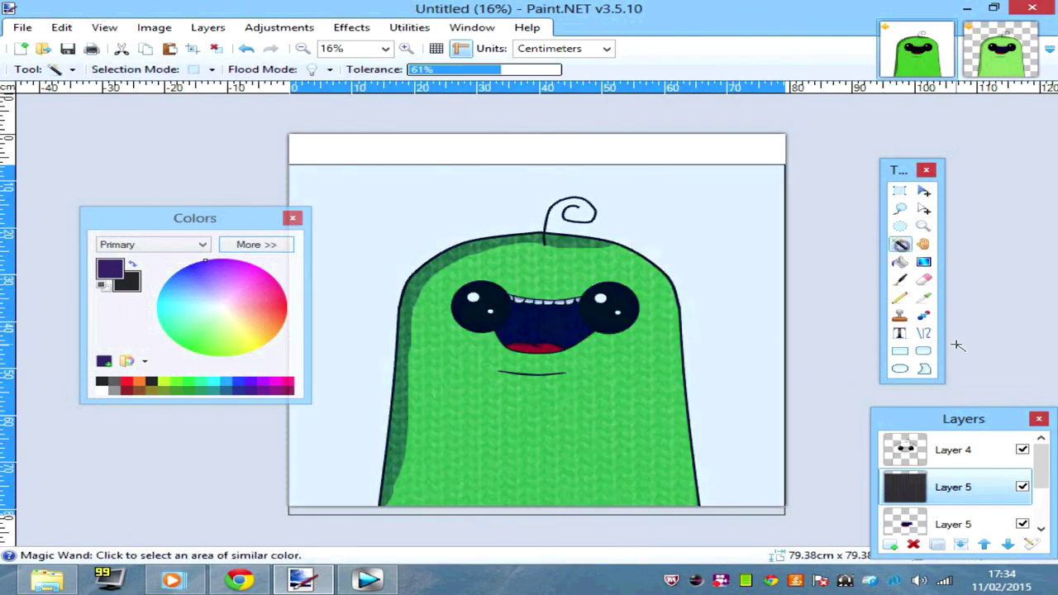
Reorder the texture layer and cut away the knit texture outside the character
{"action": "scroll", "coordinate": [958, 488], "scroll_direction": "down", "scroll_amount": 1}
{"action": "left_click", "coordinate": [953, 496]}
{"action": "scroll", "coordinate": [959, 479], "scroll_direction": "up", "scroll_amount": 2}
{"action": "left_click", "coordinate": [1013, 450]}
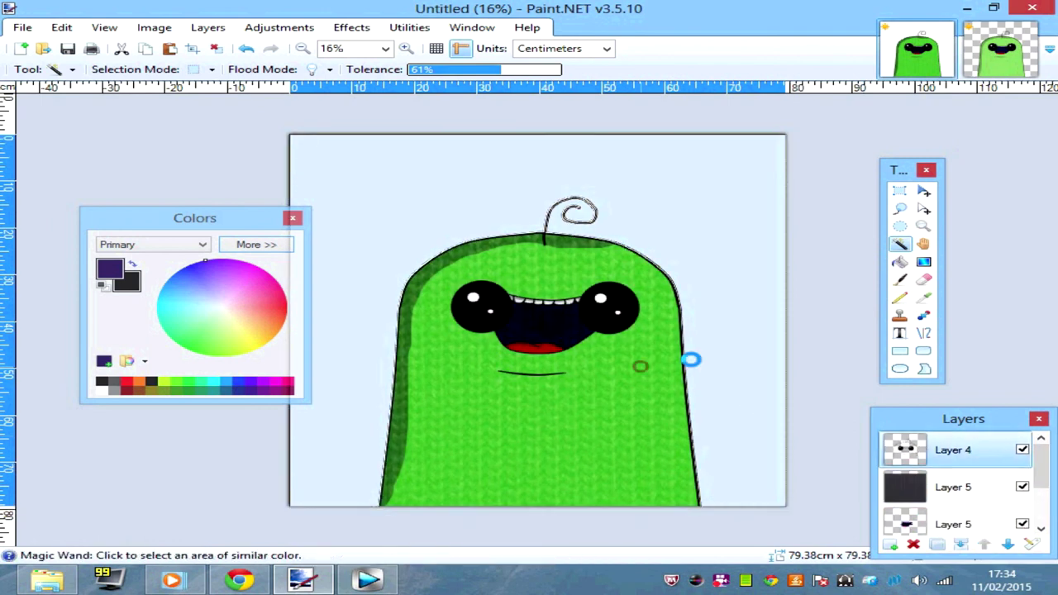
{"action": "left_click", "coordinate": [689, 359]}
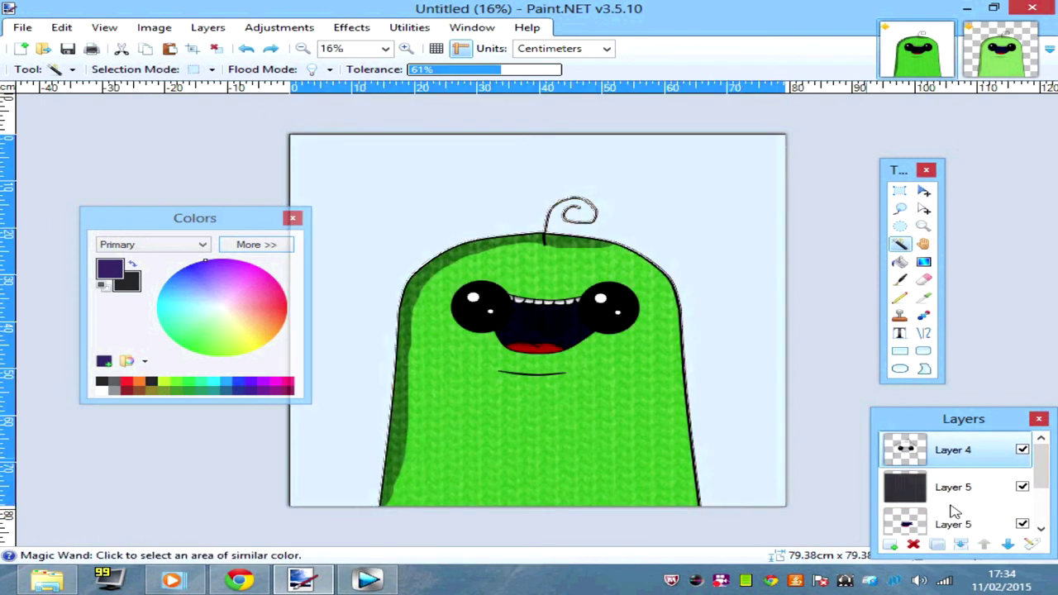
{"action": "left_click", "coordinate": [953, 486]}
{"action": "left_click", "coordinate": [1016, 546]}
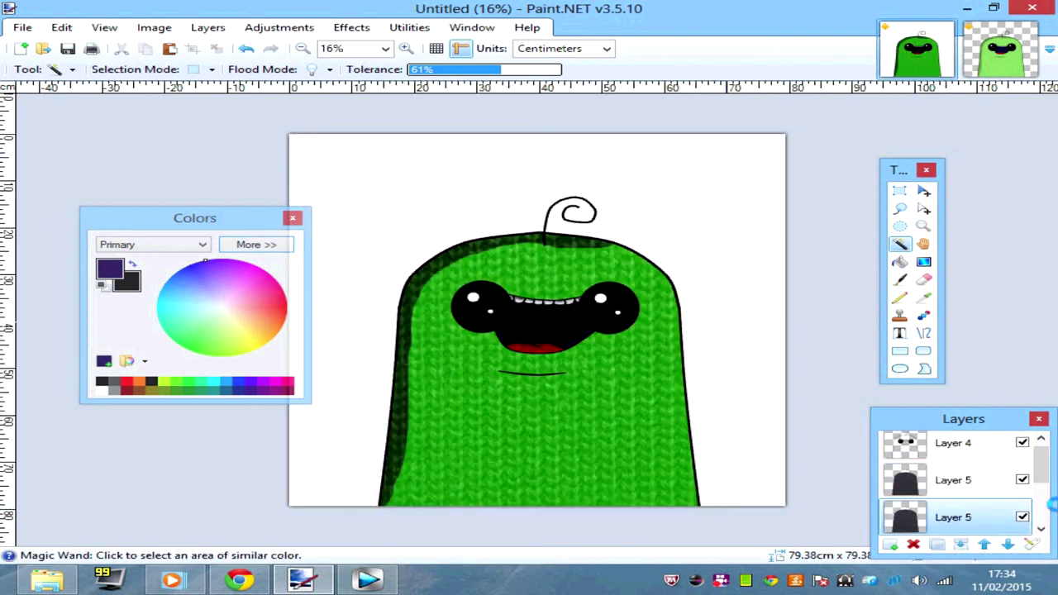
{"action": "left_click", "coordinate": [749, 380]}
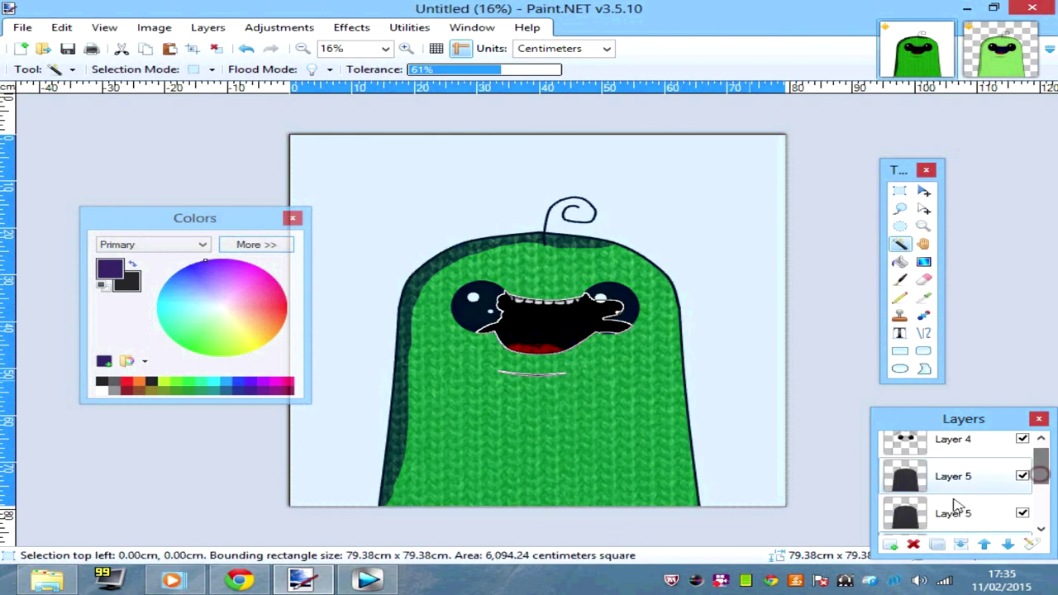
{"action": "left_click", "coordinate": [122, 48]}
Raise the bottom texture layer's opacity and move it below the body layer
{"action": "left_click", "coordinate": [405, 48]}
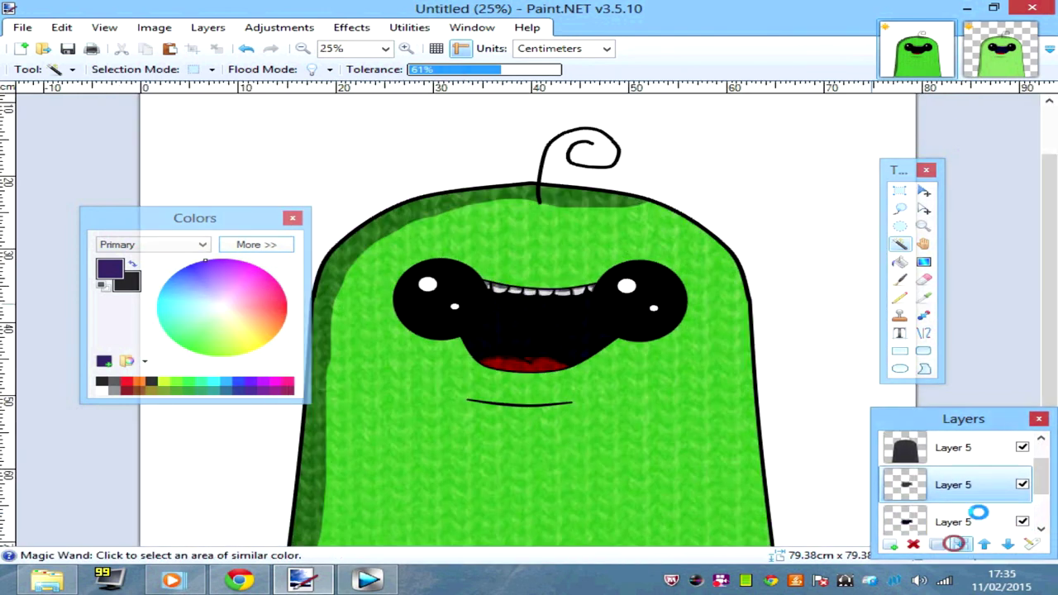
{"action": "left_click", "coordinate": [930, 444]}
{"action": "left_click", "coordinate": [1031, 543]}
{"action": "mouse_move", "coordinate": [585, 317]}
{"action": "left_mouse_down"}
{"action": "mouse_move", "coordinate": [613, 318]}
{"action": "mouse_move", "coordinate": [569, 323]}
{"action": "mouse_move", "coordinate": [614, 314]}
{"action": "mouse_move", "coordinate": [496, 319]}
{"action": "left_mouse_up"}
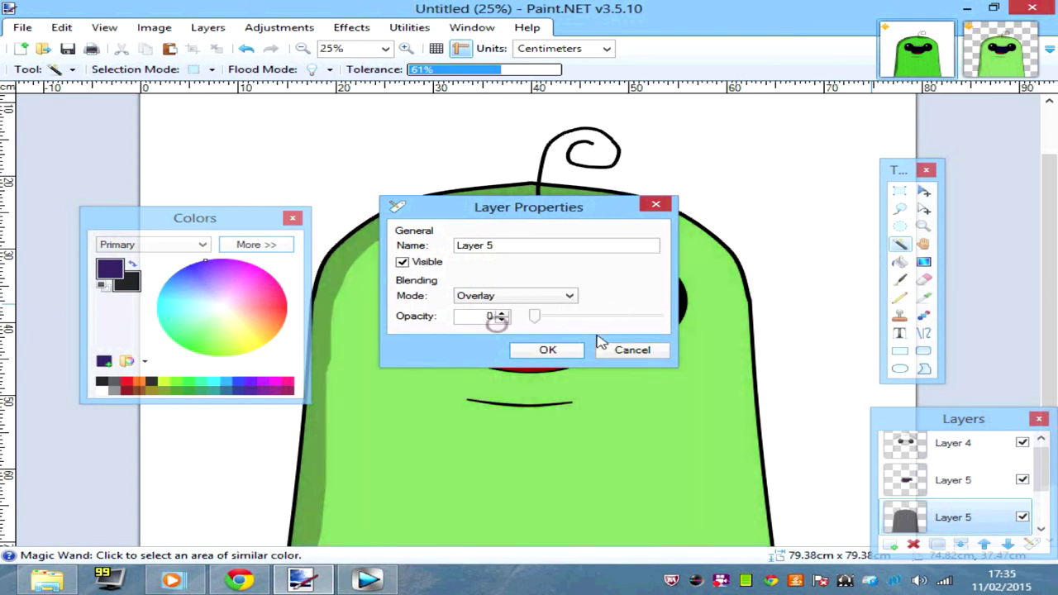
{"action": "left_click", "coordinate": [547, 349]}
{"action": "left_click", "coordinate": [1008, 544]}
Try Overlay blending on the body layer, then set blending back to Normal
{"action": "left_click", "coordinate": [529, 293]}
{"action": "left_click", "coordinate": [487, 378]}
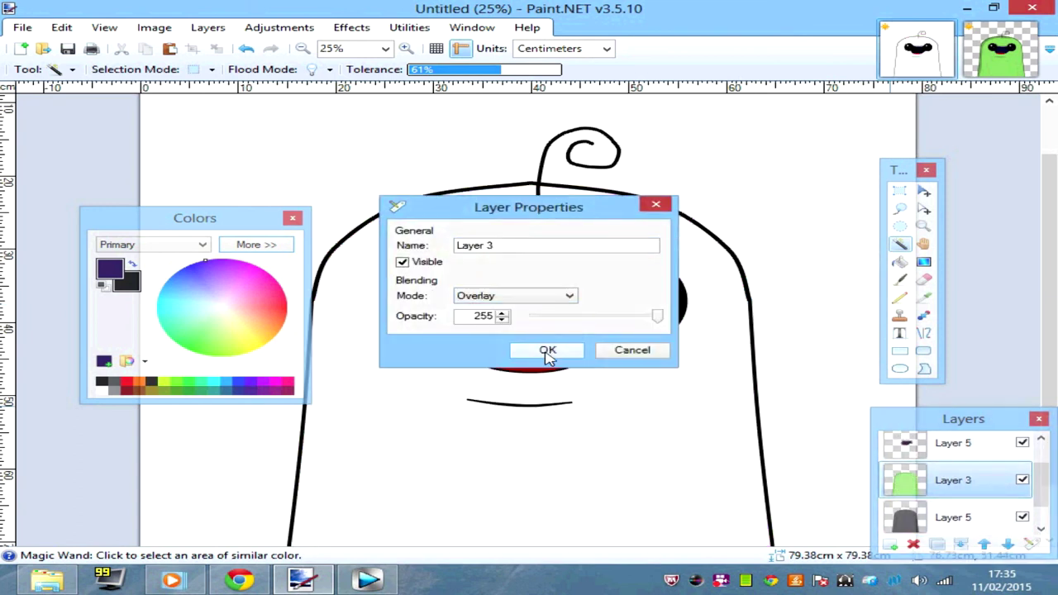
{"action": "left_click", "coordinate": [548, 350]}
{"action": "left_click", "coordinate": [1031, 544]}
{"action": "left_click", "coordinate": [529, 292]}
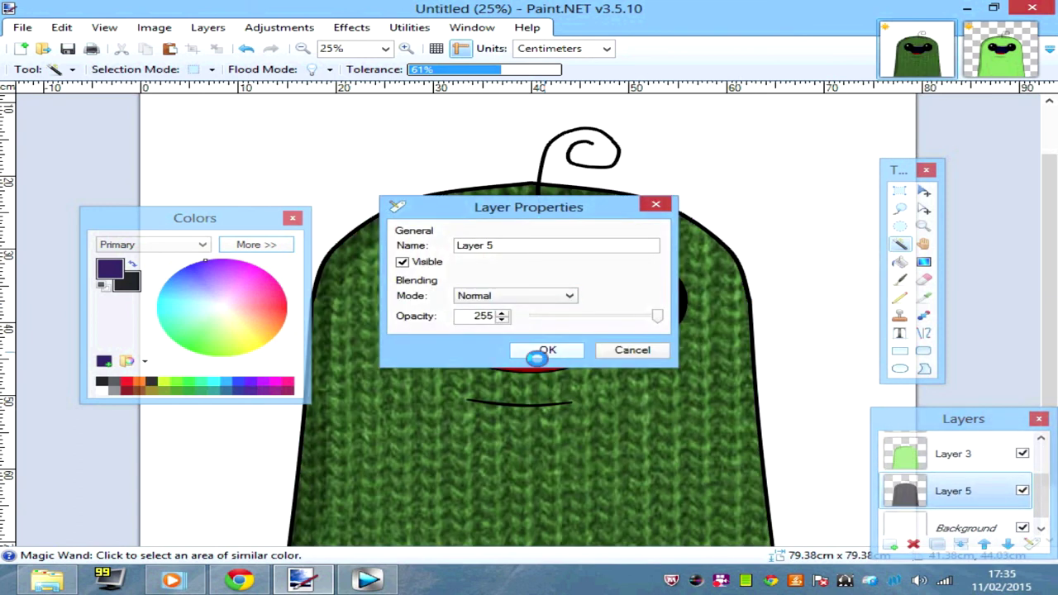
{"action": "left_click", "coordinate": [548, 350]}
Adjust the texture's brightness with Brightness/Contrast
{"action": "left_click", "coordinate": [303, 48]}
{"action": "left_click", "coordinate": [279, 27]}
{"action": "left_click", "coordinate": [289, 82]}
{"action": "left_click_drag", "start_coordinate": [492, 220], "coordinate": [295, 141]}
{"action": "left_click", "coordinate": [378, 253]}
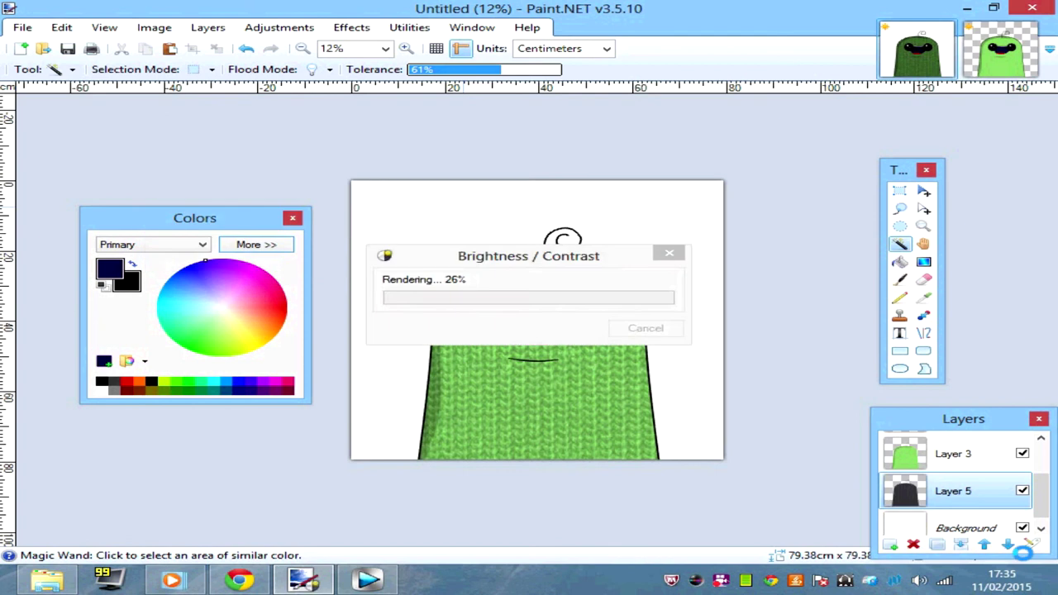
Duplicate the green body layer at reduced opacity and merge it down
{"action": "left_click", "coordinate": [936, 544]}
{"action": "left_click", "coordinate": [1031, 544]}
{"action": "left_click_drag", "start_coordinate": [653, 328], "coordinate": [612, 329]}
{"action": "left_click", "coordinate": [548, 350]}
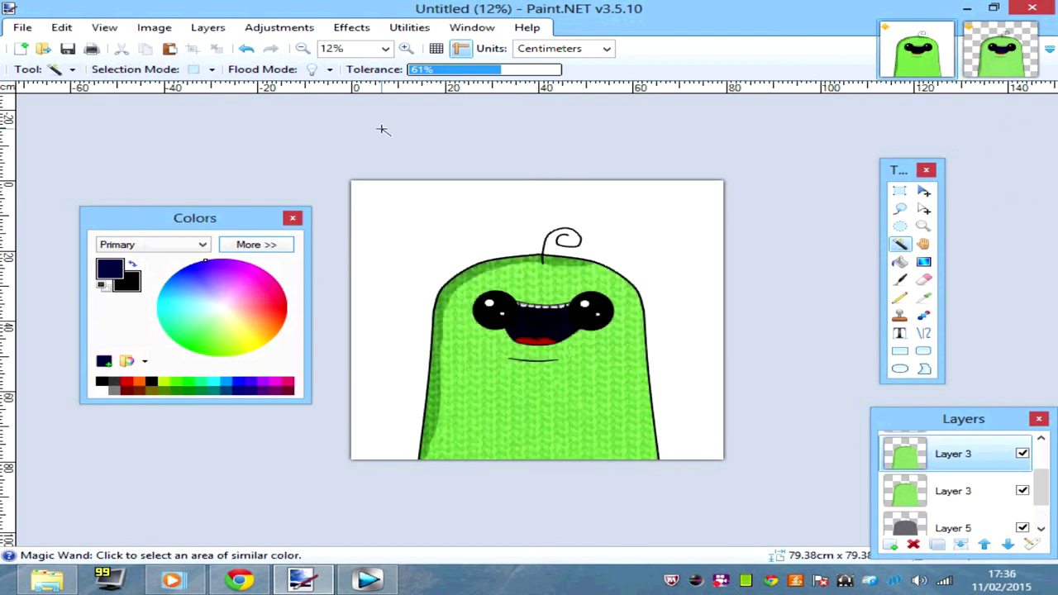
{"action": "left_click", "coordinate": [302, 48]}
{"action": "left_click", "coordinate": [417, 50]}
{"action": "left_click", "coordinate": [303, 48]}
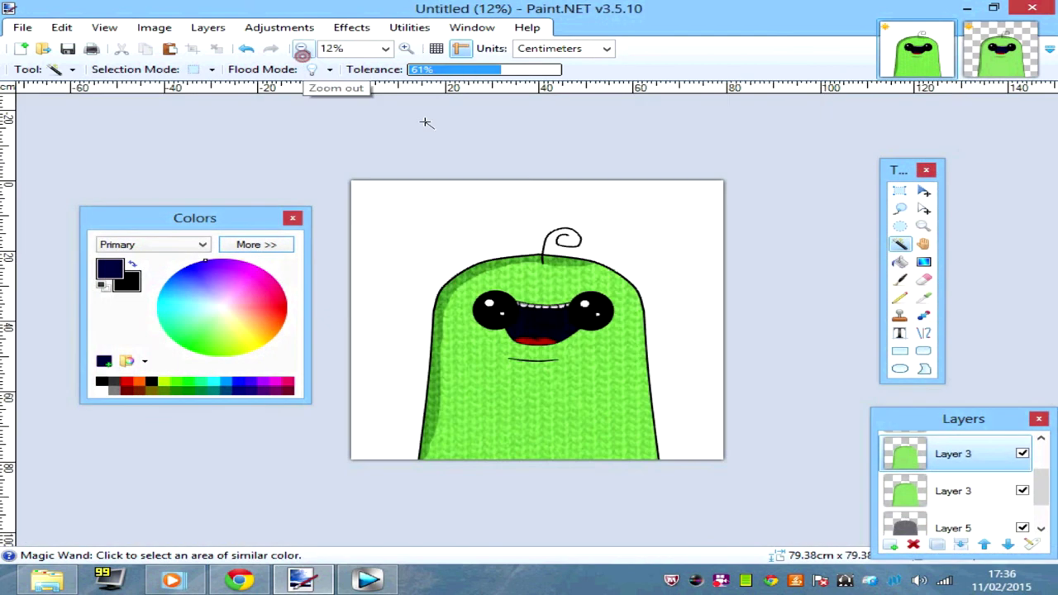
{"action": "left_click", "coordinate": [960, 544]}
{"action": "key", "text": "ctrl+z"}
{"action": "left_click", "coordinate": [960, 544]}
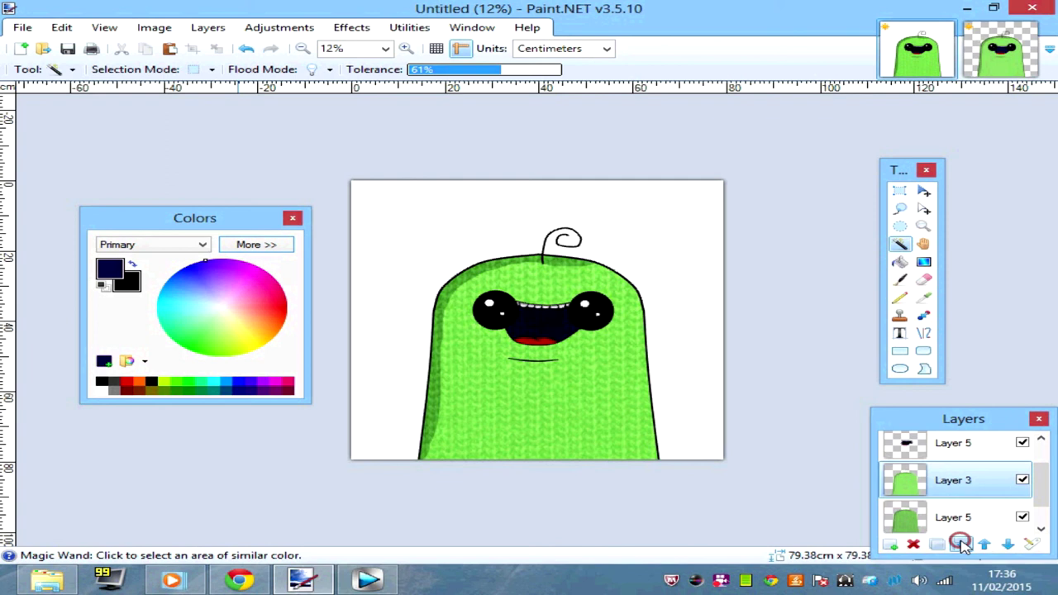
Merge the body layer down and boost saturation with Hue/Saturation
{"action": "left_click", "coordinate": [303, 48]}
{"action": "left_click", "coordinate": [279, 27]}
{"action": "left_click", "coordinate": [331, 119]}
{"action": "mouse_move", "coordinate": [595, 211]}
{"action": "left_mouse_down"}
{"action": "mouse_move", "coordinate": [638, 215]}
{"action": "mouse_move", "coordinate": [592, 225]}
{"action": "left_mouse_up"}
{"action": "key", "text": "Return"}
{"action": "left_click", "coordinate": [405, 48]}
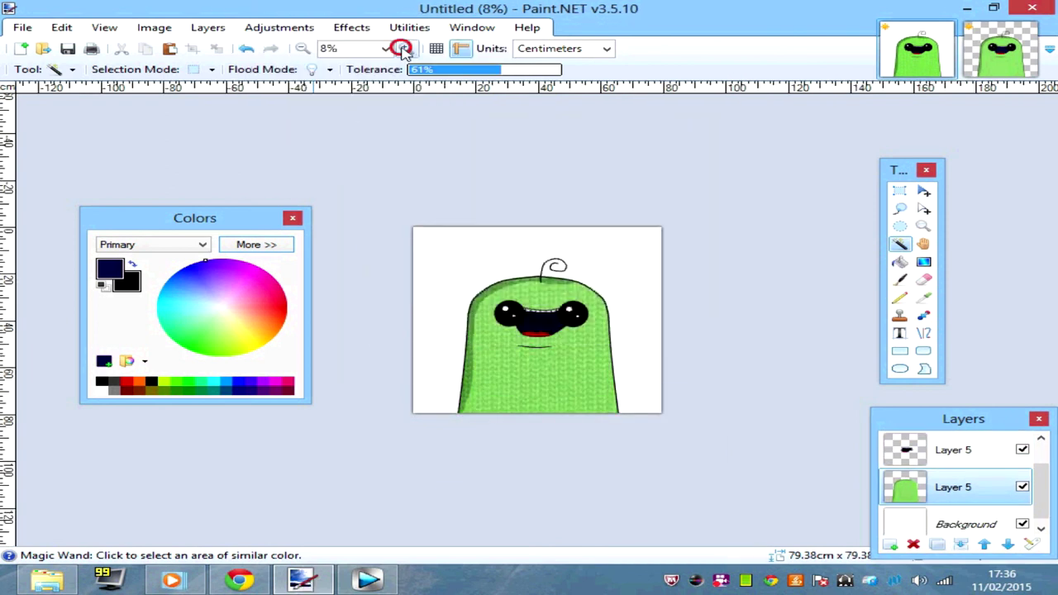
{"action": "left_click", "coordinate": [959, 544]}
Copy the whole plain green drawing and paste it as a new layer in the knitted image
{"action": "left_click", "coordinate": [953, 449]}
{"action": "key", "text": "ctrl+Tab"}
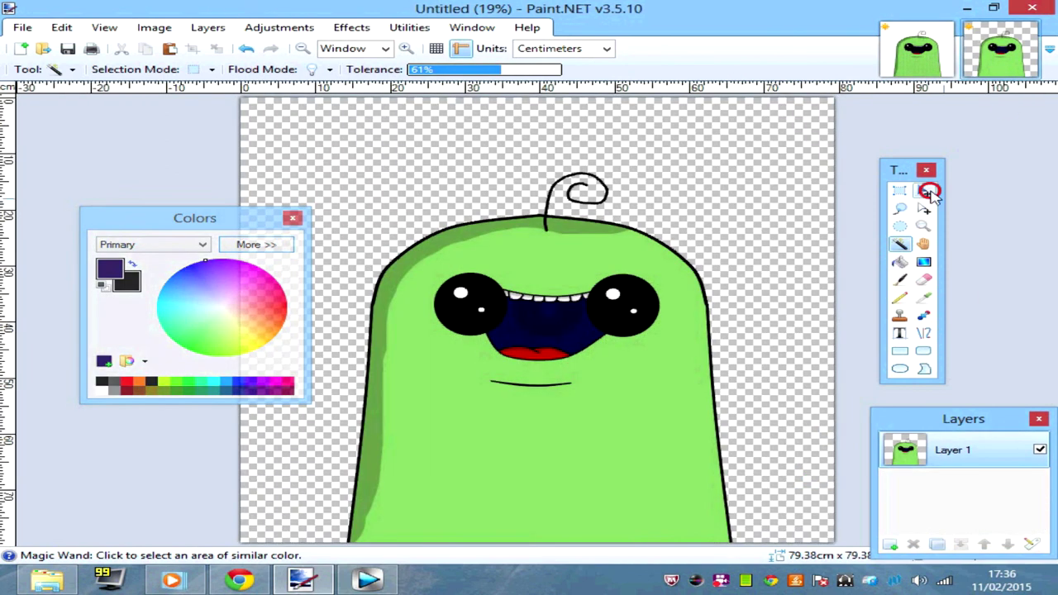
{"action": "key", "text": "ctrl+a"}
{"action": "key", "text": "ctrl+c"}
{"action": "key", "text": "ctrl+Tab"}
{"action": "key", "text": "ctrl+shift+v"}
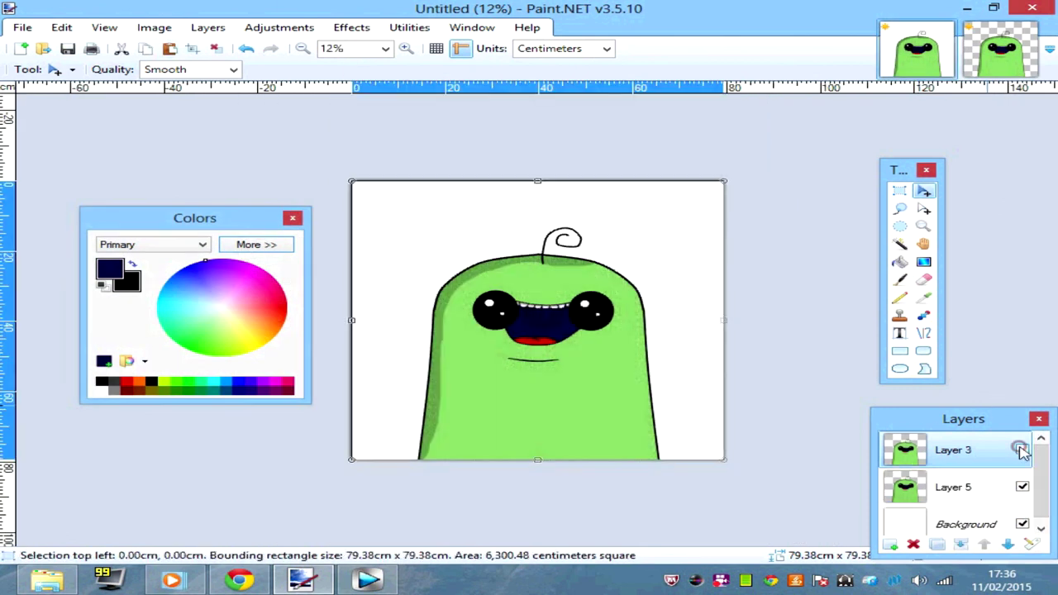
Hide the pasted plain green layer to reveal the knitted character
{"action": "left_click", "coordinate": [953, 487]}
{"action": "left_click", "coordinate": [1023, 449]}
{"action": "right_click", "coordinate": [852, 586]}
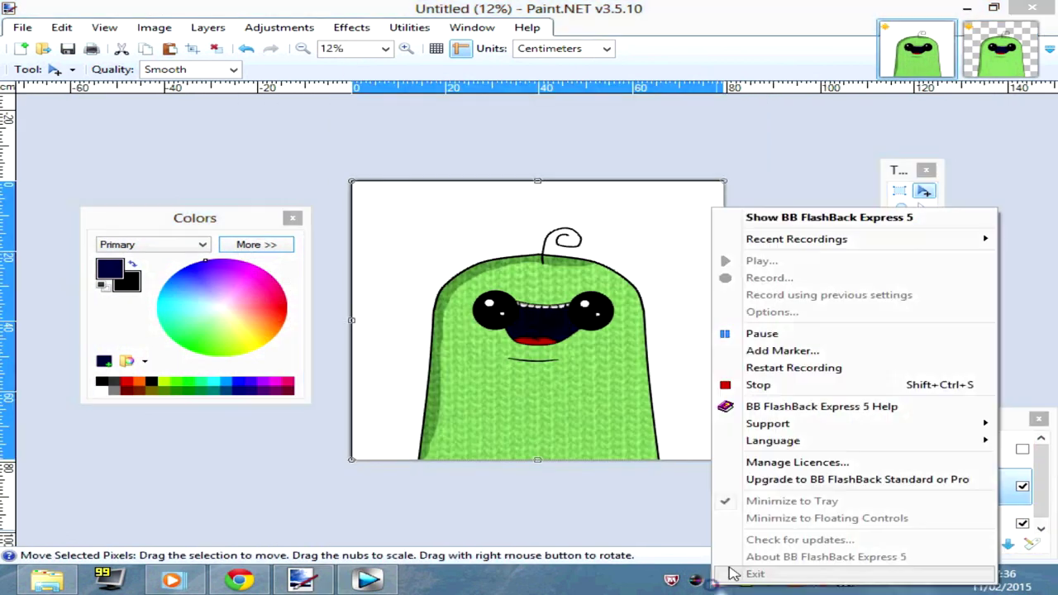